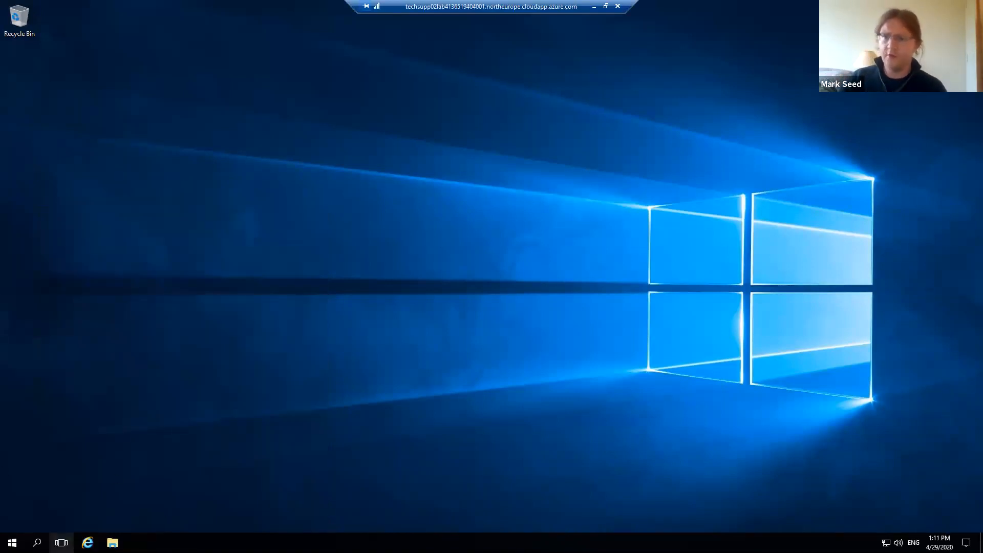
Step: Mount the System Platform 2017 Update 3 SP1 image, run its Setup application and proceed with the Modify option
{"action": "left_click", "coordinate": [112, 543]}
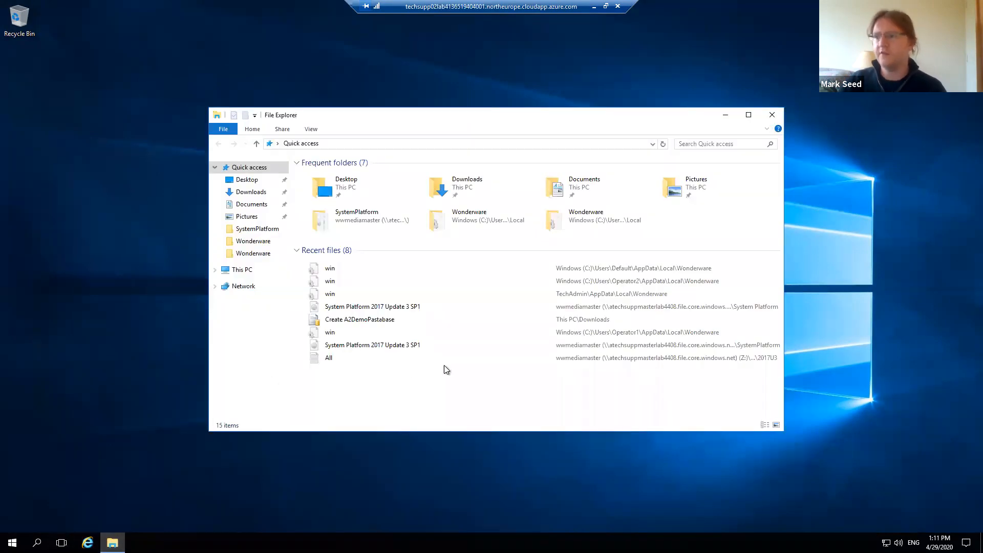
{"action": "double_click", "coordinate": [373, 306]}
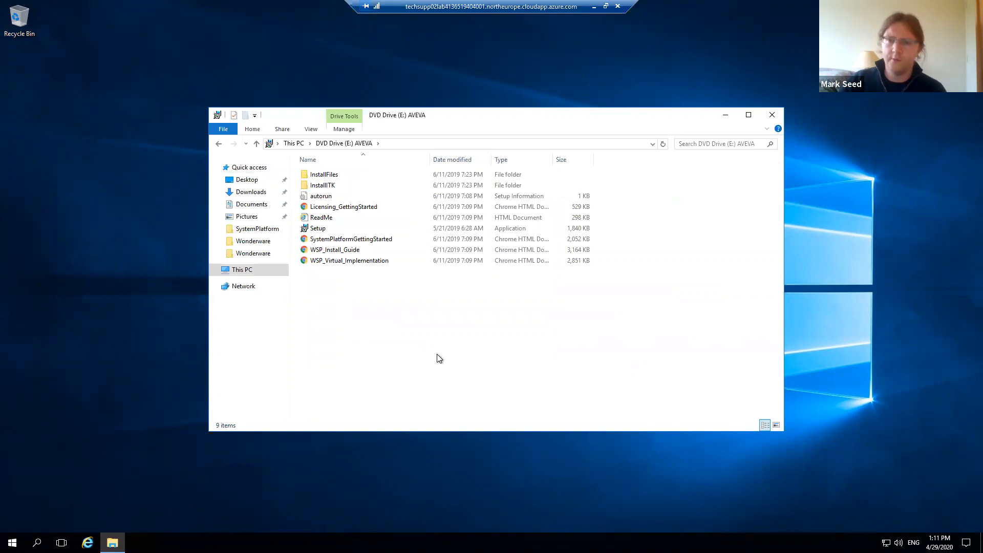
{"action": "double_click", "coordinate": [328, 229]}
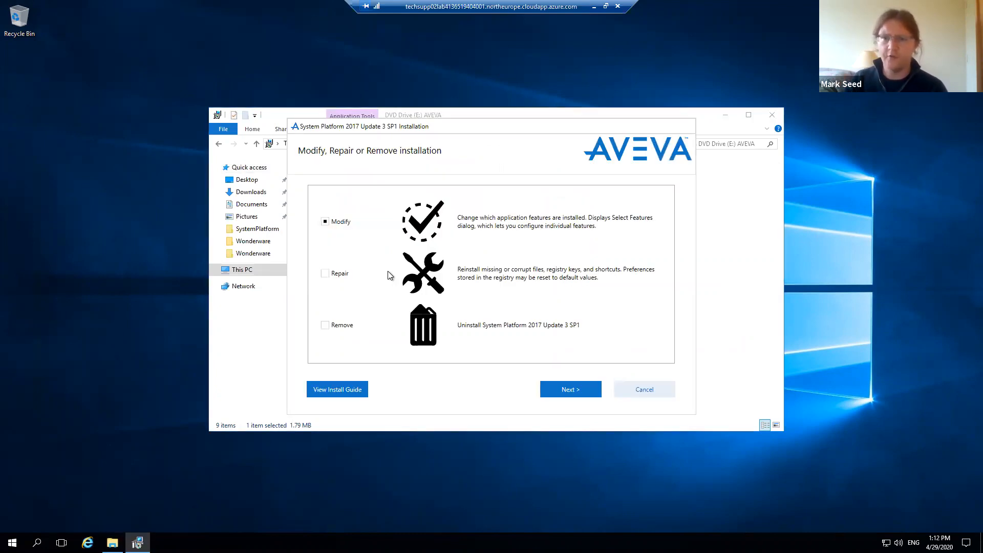
{"action": "left_click", "coordinate": [567, 389]}
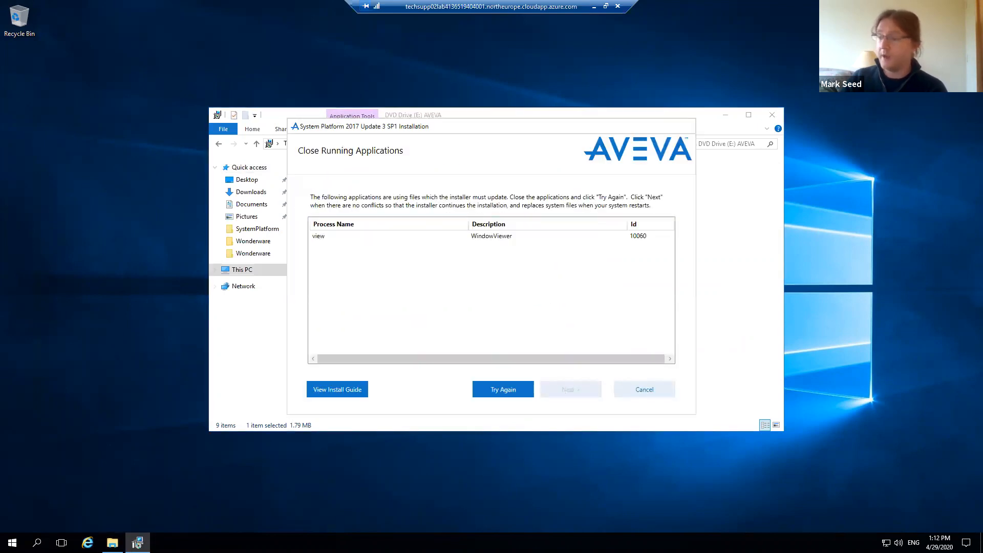
Step: Show the signed-in users in Task Manager, select Operator1 and request that user's sign-out
{"action": "right_click", "coordinate": [494, 542]}
{"action": "left_click", "coordinate": [471, 493]}
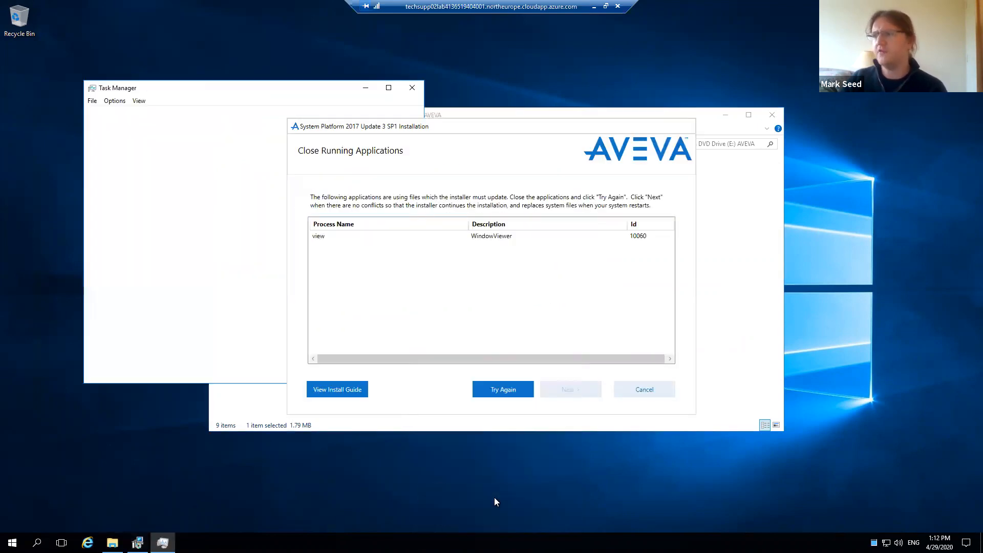
{"action": "left_click", "coordinate": [169, 114]}
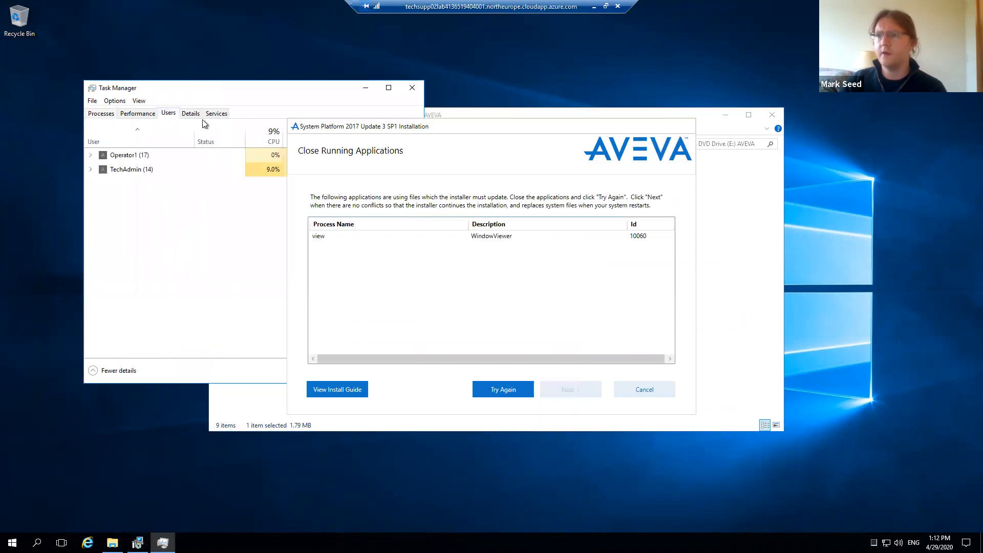
{"action": "left_click", "coordinate": [136, 158]}
{"action": "left_click_drag", "start_coordinate": [261, 95], "coordinate": [156, 61]}
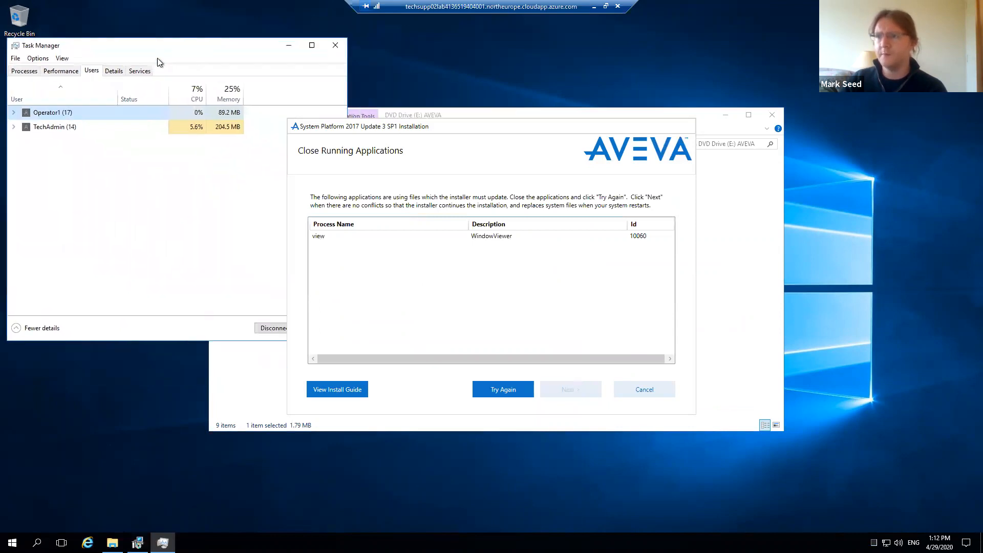
{"action": "left_click", "coordinate": [279, 341]}
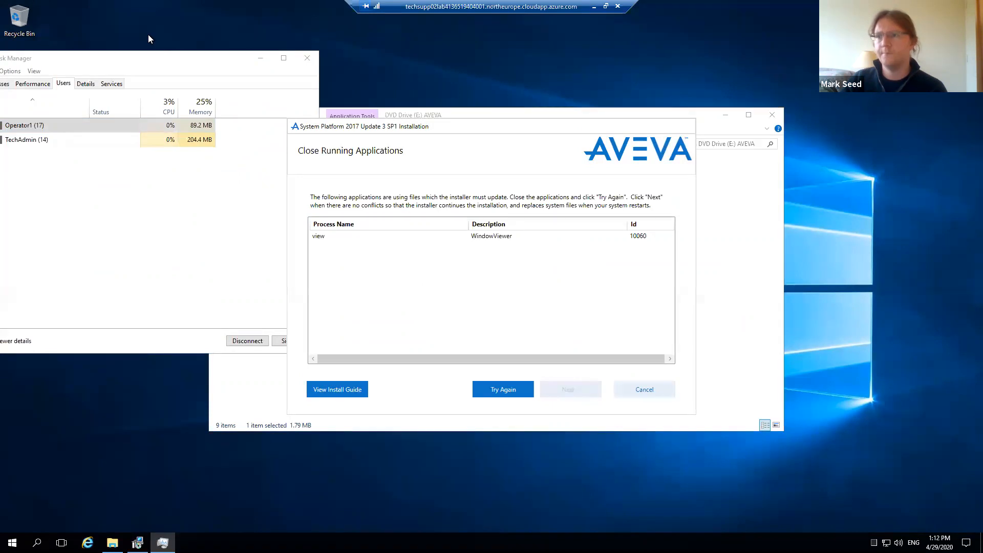
Step: Move the installer window clear of Task Manager and recheck for conflicting running applications
{"action": "left_click_drag", "start_coordinate": [370, 130], "coordinate": [447, 145]}
{"action": "left_click", "coordinate": [74, 61]}
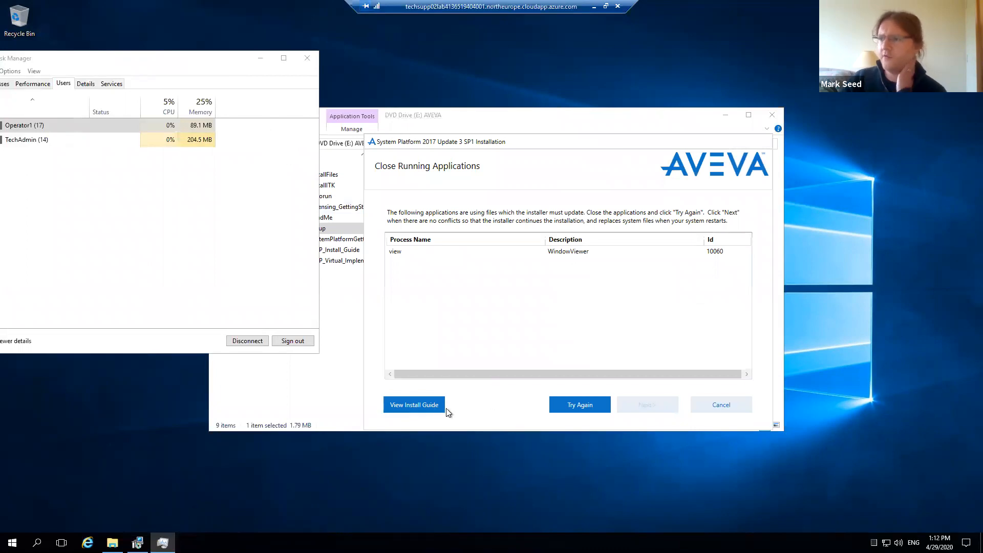
{"action": "left_click", "coordinate": [568, 406]}
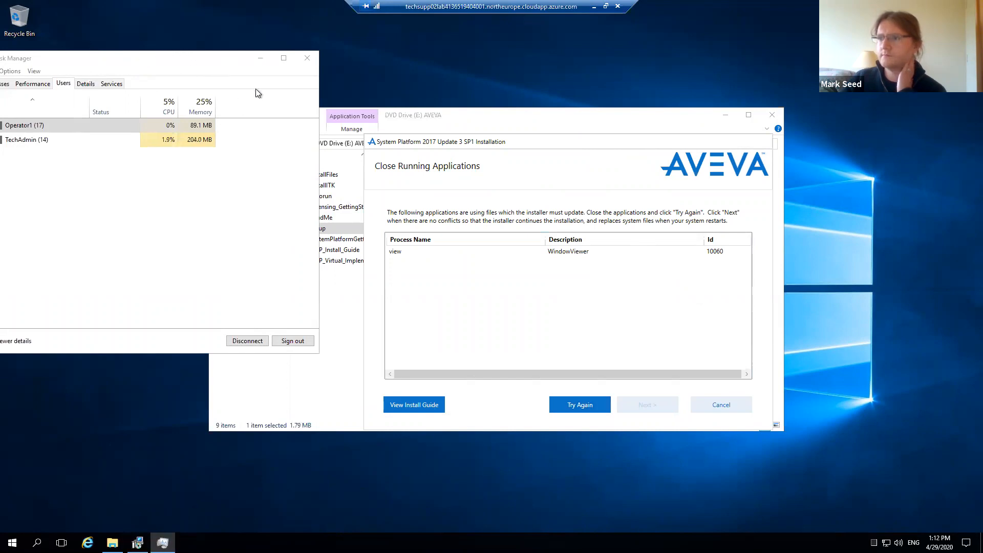
{"action": "left_click_drag", "start_coordinate": [399, 146], "coordinate": [363, 145]}
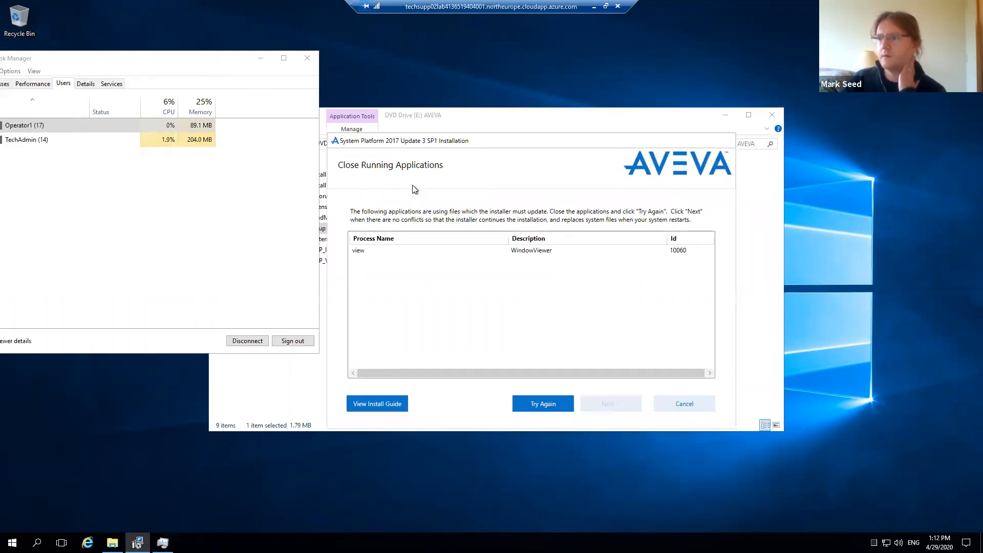
{"action": "left_click", "coordinate": [543, 410]}
Step: Switch to the VM00 remote desktop, disconnect the InTouch Access Anywhere session in the browser and close Chrome
{"action": "left_click", "coordinate": [594, 6]}
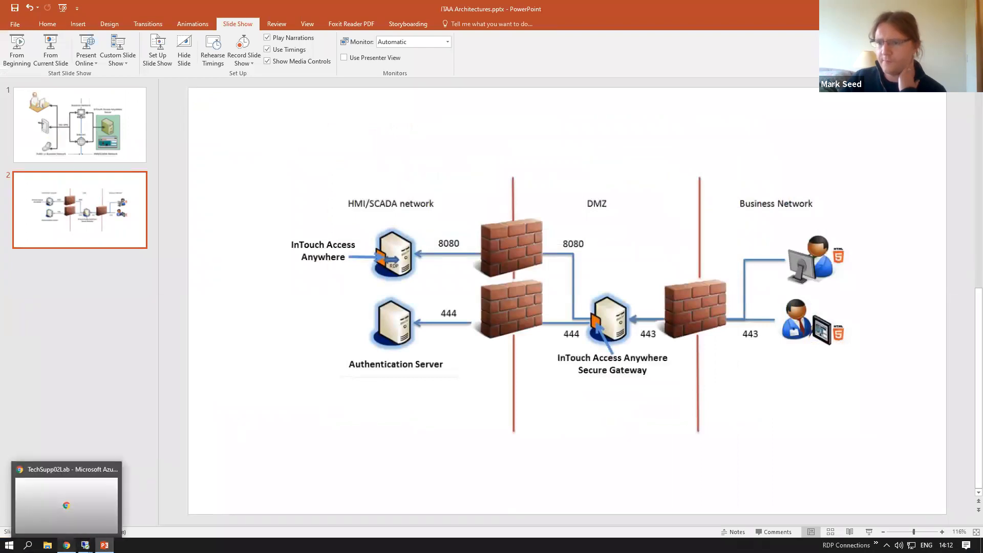
{"action": "left_click", "coordinate": [85, 544]}
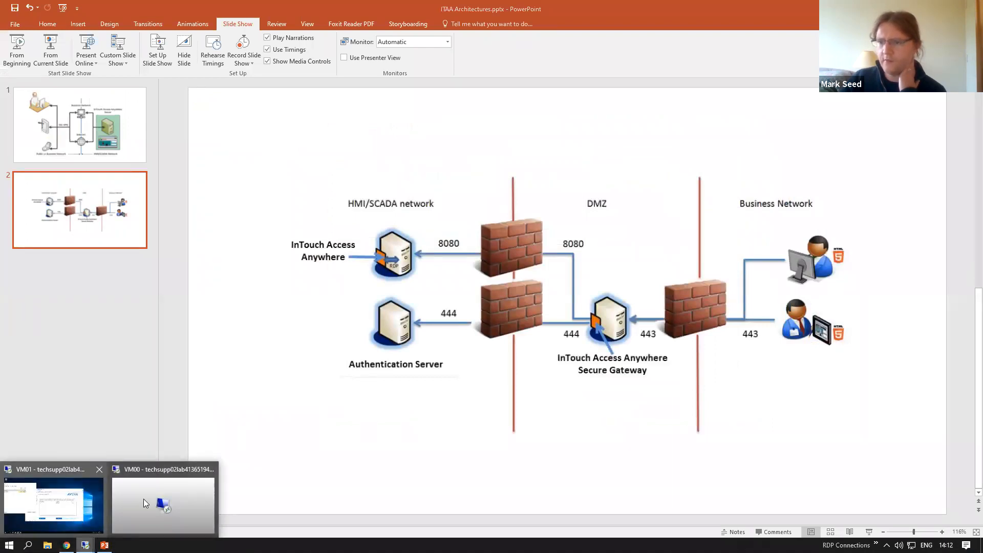
{"action": "left_click", "coordinate": [53, 504]}
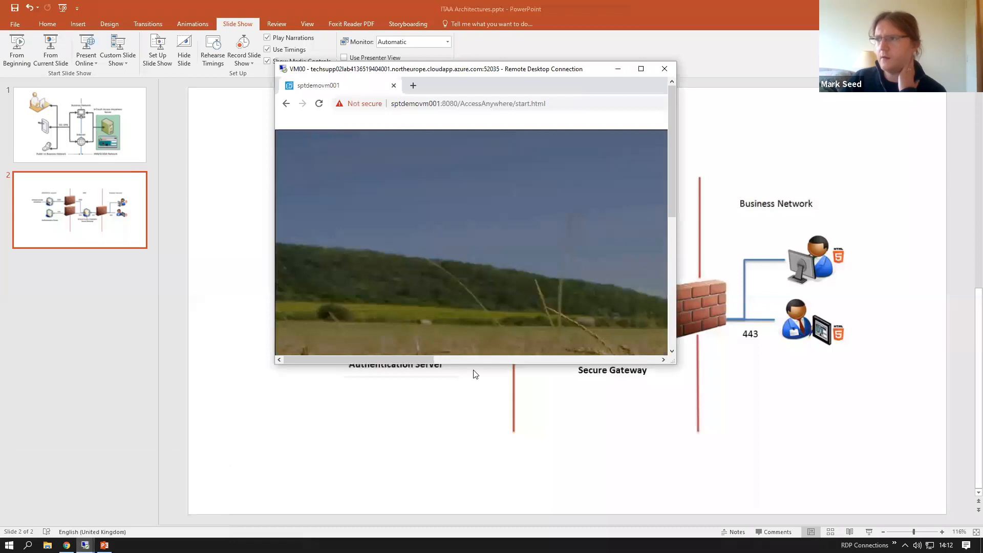
{"action": "left_click", "coordinate": [635, 68]}
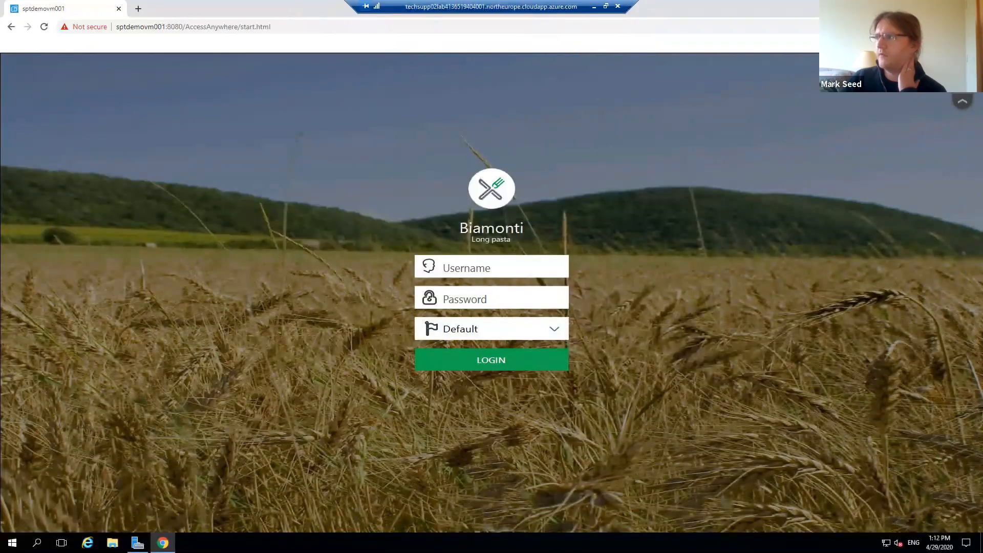
{"action": "left_click", "coordinate": [521, 182]}
{"action": "left_click", "coordinate": [522, 119]}
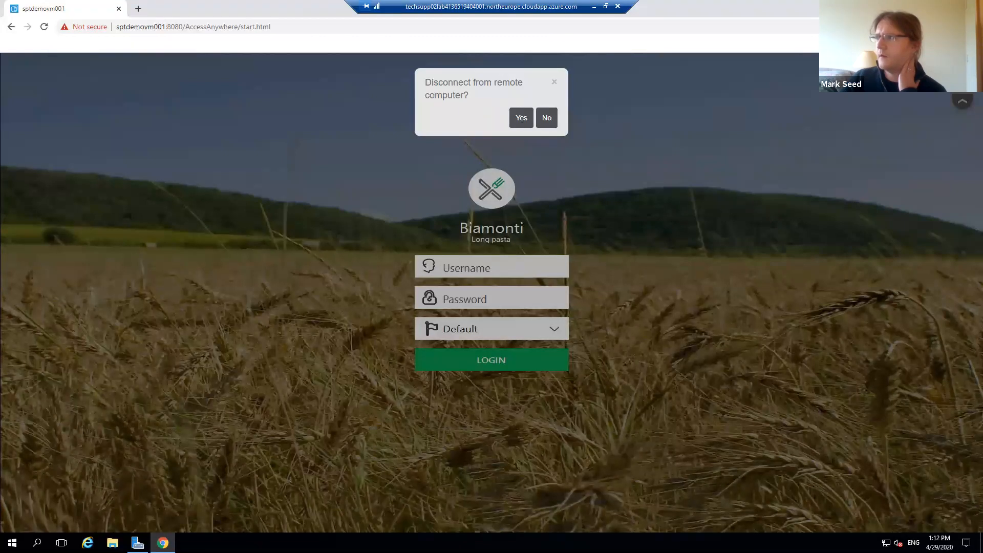
{"action": "key", "text": "alt+F4"}
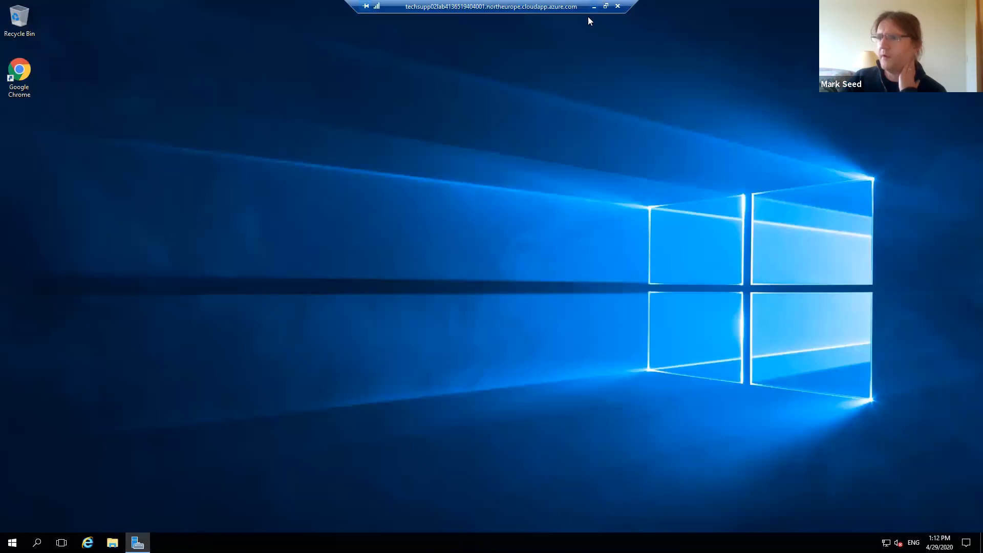
Step: Return to the VM01 remote desktop and bring up Task Manager
{"action": "left_click", "coordinate": [594, 7]}
{"action": "mouse_move", "coordinate": [84, 544]}
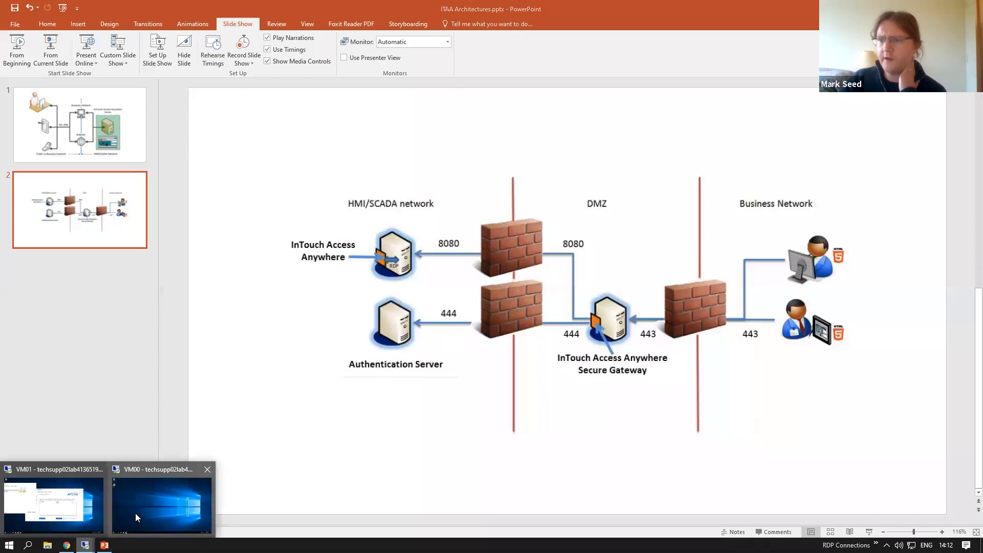
{"action": "left_click", "coordinate": [80, 488]}
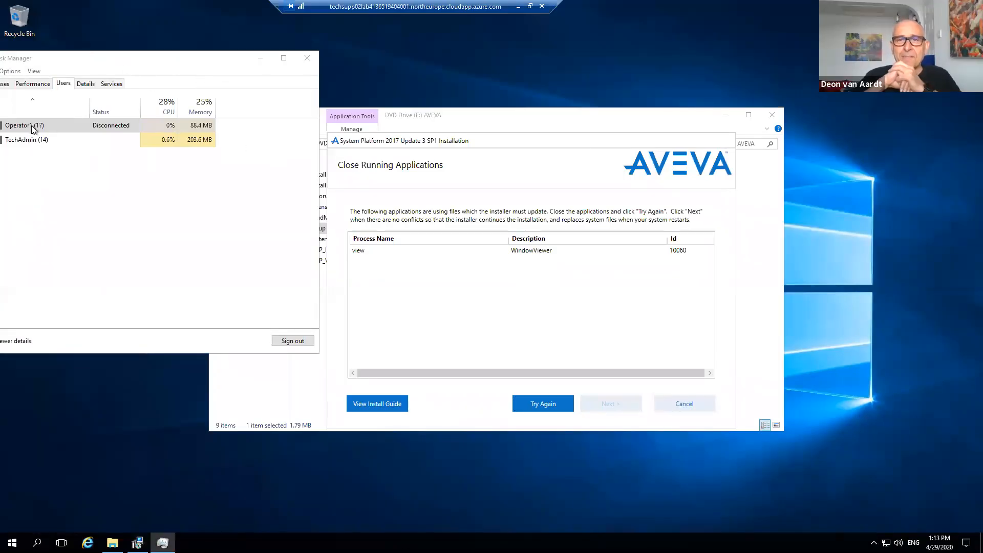
{"action": "right_click", "coordinate": [308, 542]}
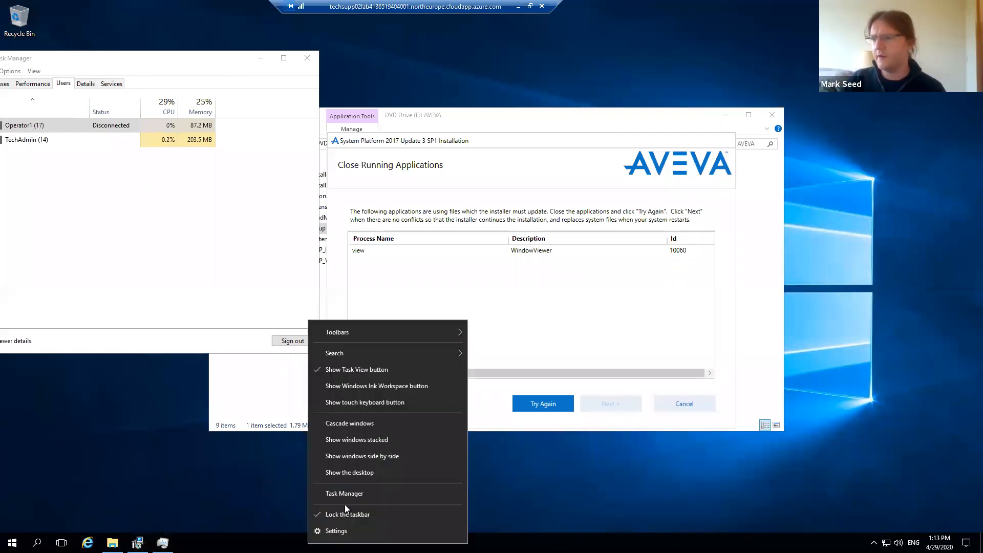
{"action": "left_click", "coordinate": [346, 495]}
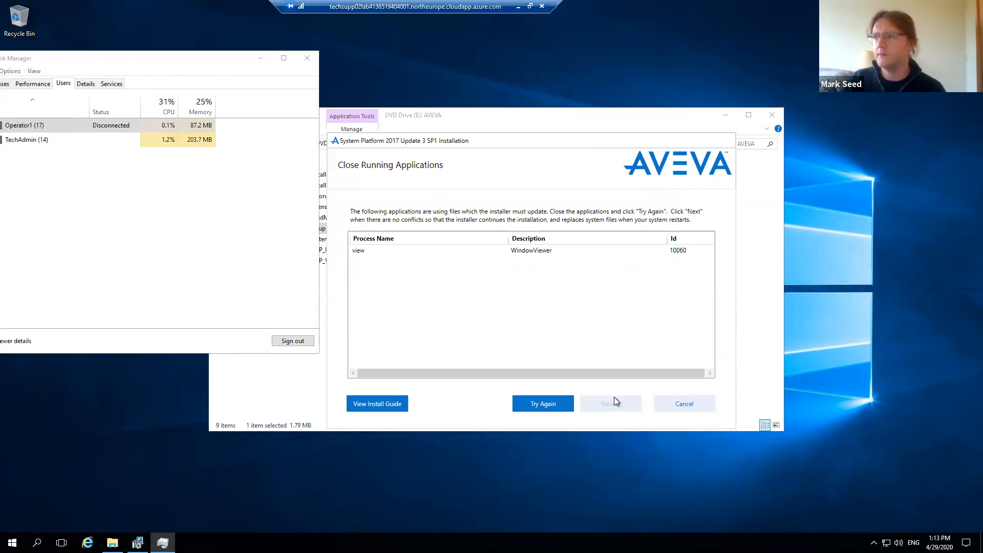
Step: Cancel the System Platform installation and exit its setup
{"action": "left_click", "coordinate": [685, 404]}
{"action": "left_click", "coordinate": [544, 300]}
{"action": "left_click", "coordinate": [501, 305]}
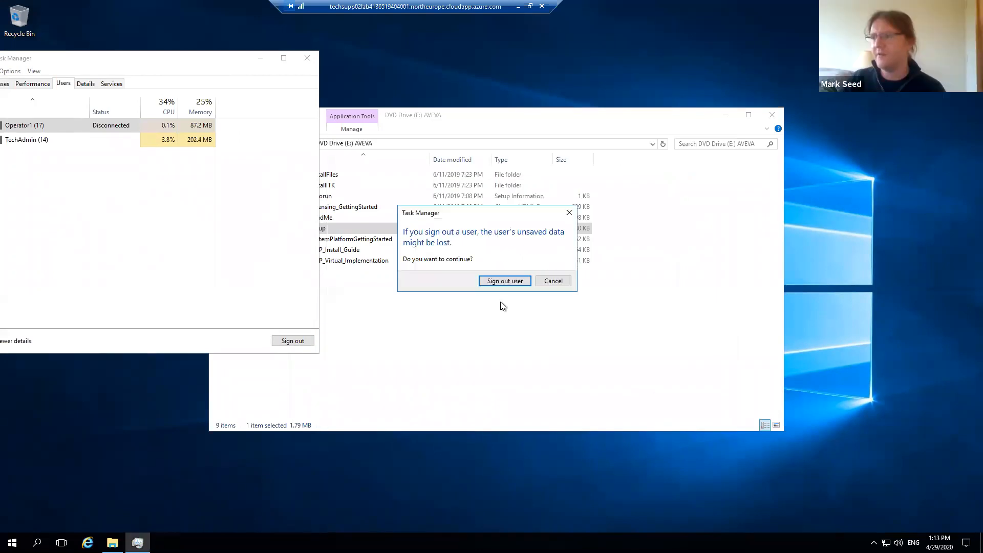
Step: Confirm signing out Operator1 and expand that user's entry to check the remaining processes
{"action": "left_click", "coordinate": [502, 282]}
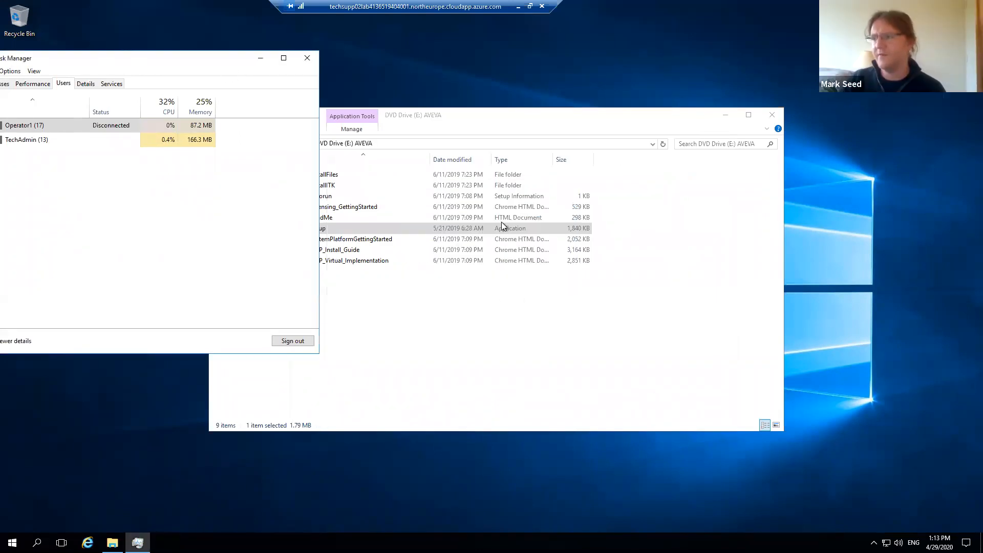
{"action": "left_click", "coordinate": [434, 307]}
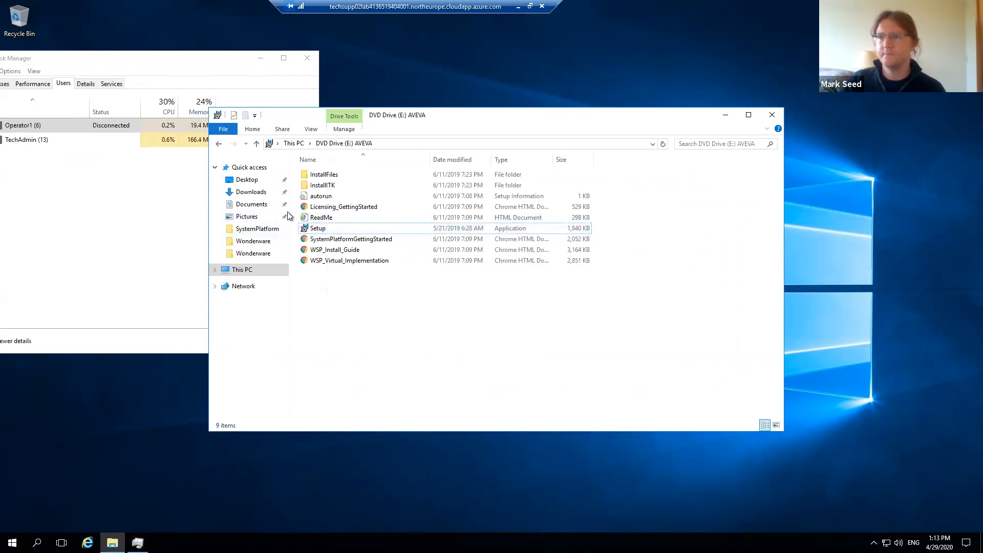
{"action": "left_click_drag", "start_coordinate": [75, 60], "coordinate": [189, 74]}
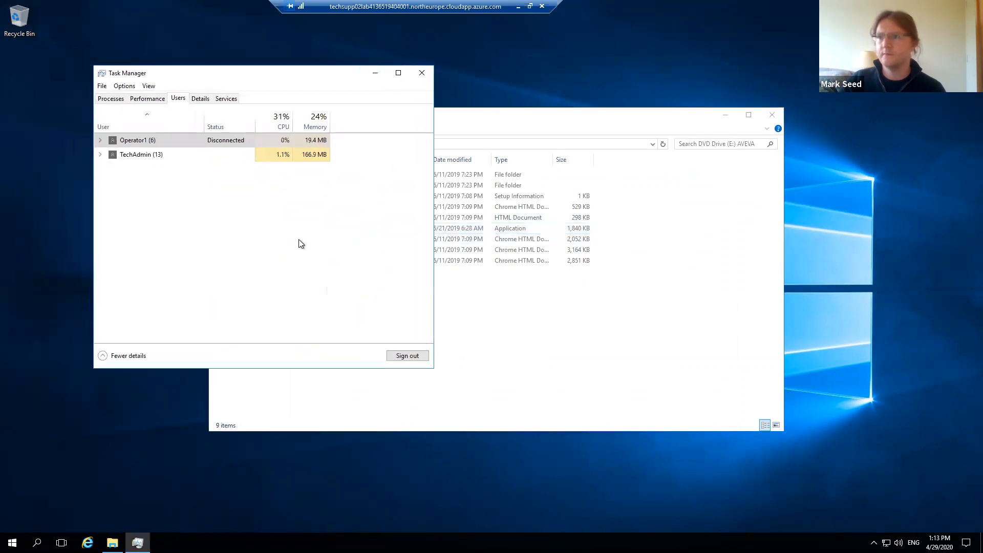
{"action": "left_click", "coordinate": [185, 154]}
{"action": "left_click", "coordinate": [182, 141]}
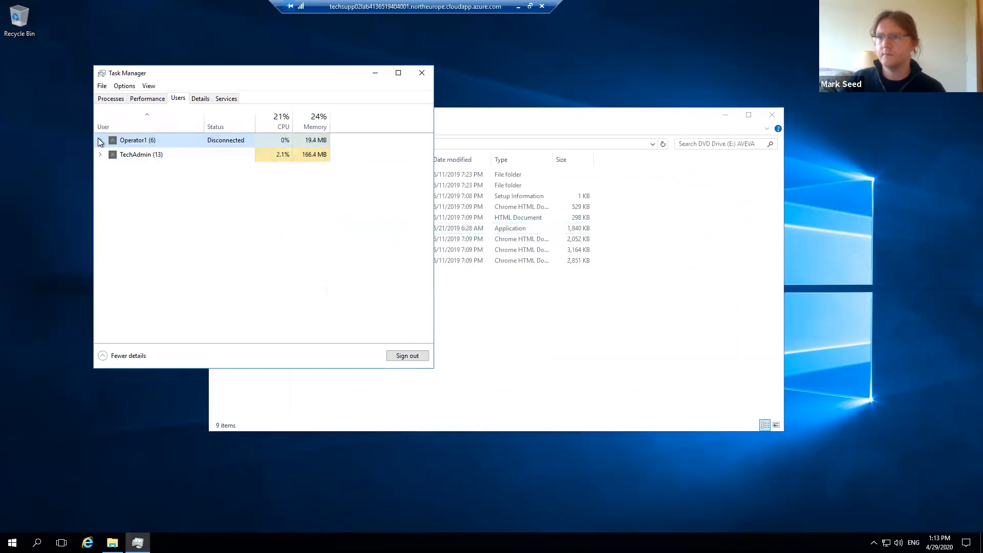
{"action": "left_click", "coordinate": [99, 140]}
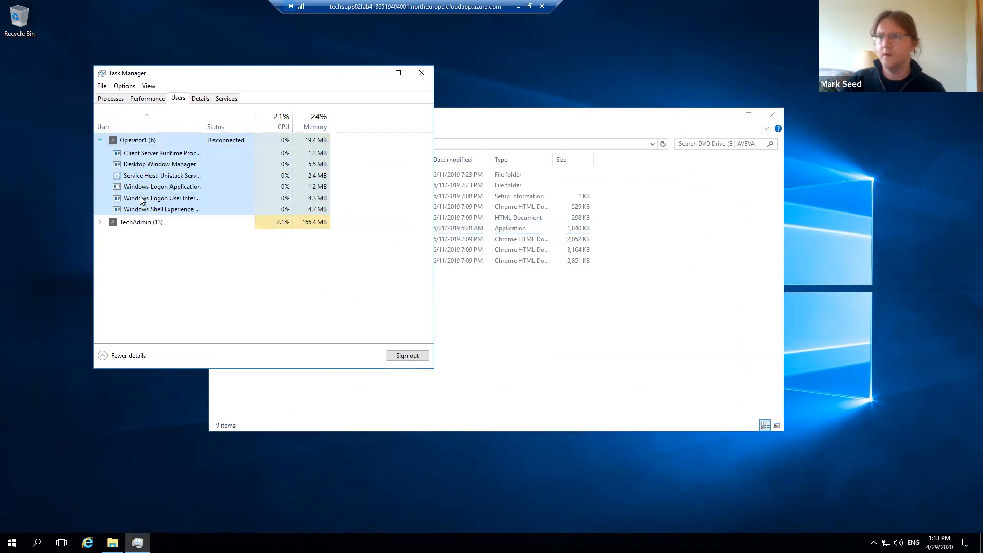
Step: Rerun the System Platform setup with the Modify option and examine the InTouch Access Anywhere Server feature in the component list
{"action": "left_click", "coordinate": [576, 362]}
{"action": "double_click", "coordinate": [315, 229]}
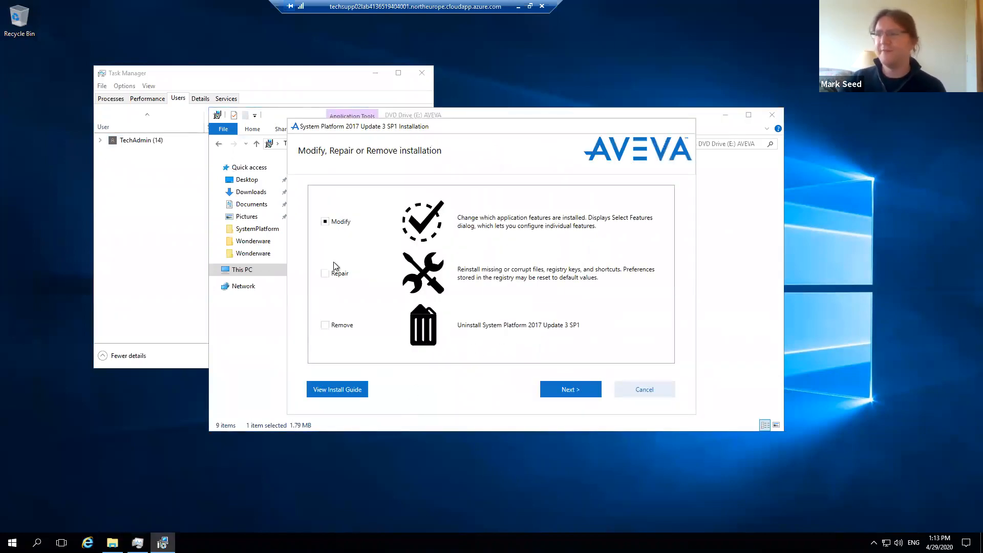
{"action": "left_click", "coordinate": [575, 390]}
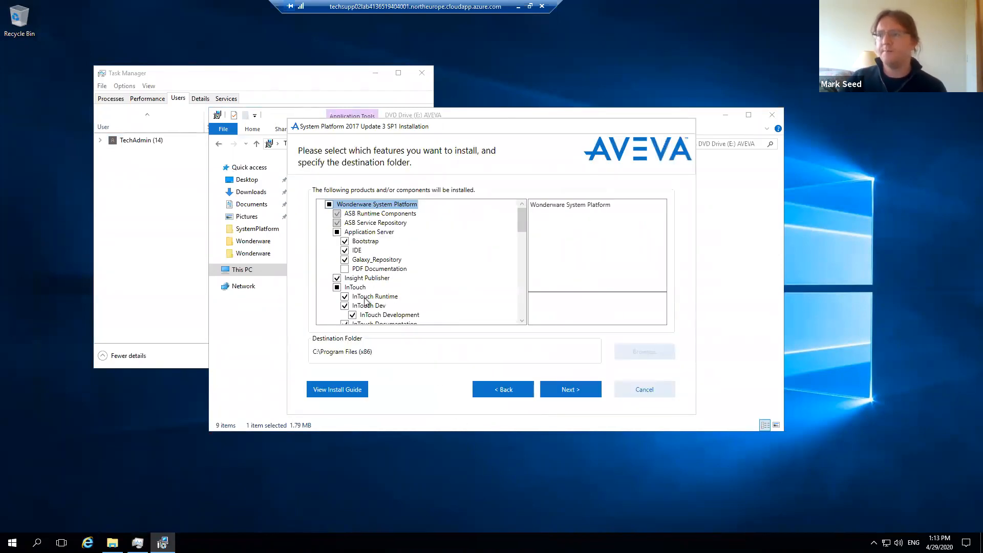
{"action": "left_click_drag", "start_coordinate": [523, 223], "coordinate": [520, 277]}
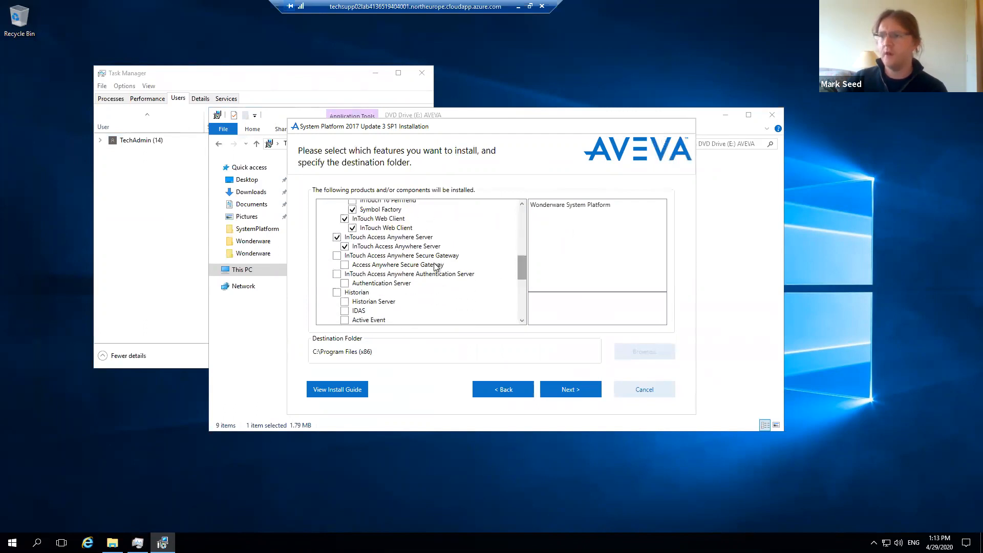
{"action": "left_click", "coordinate": [402, 248]}
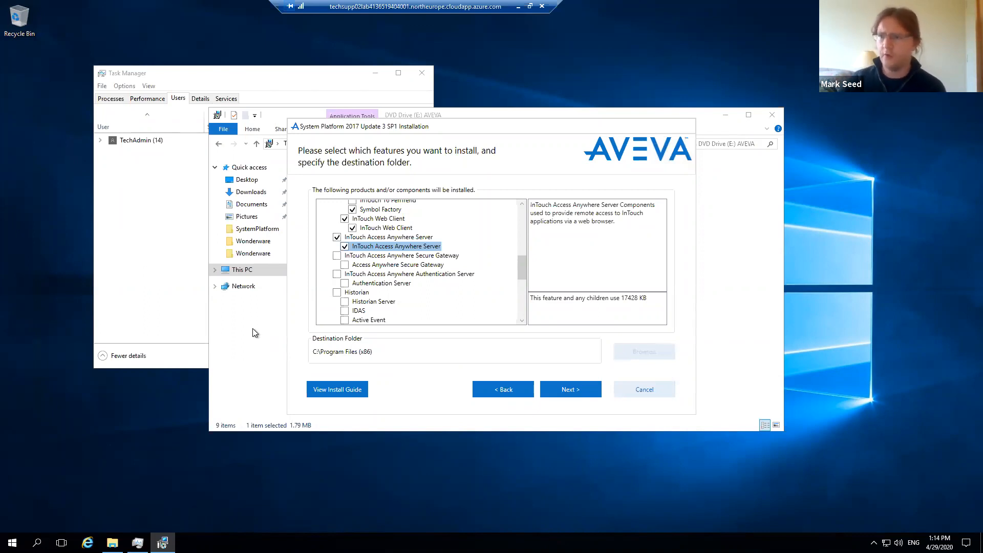
Step: Cancel the feature selection and exit the System Platform setup without installing anything
{"action": "left_click", "coordinate": [641, 390]}
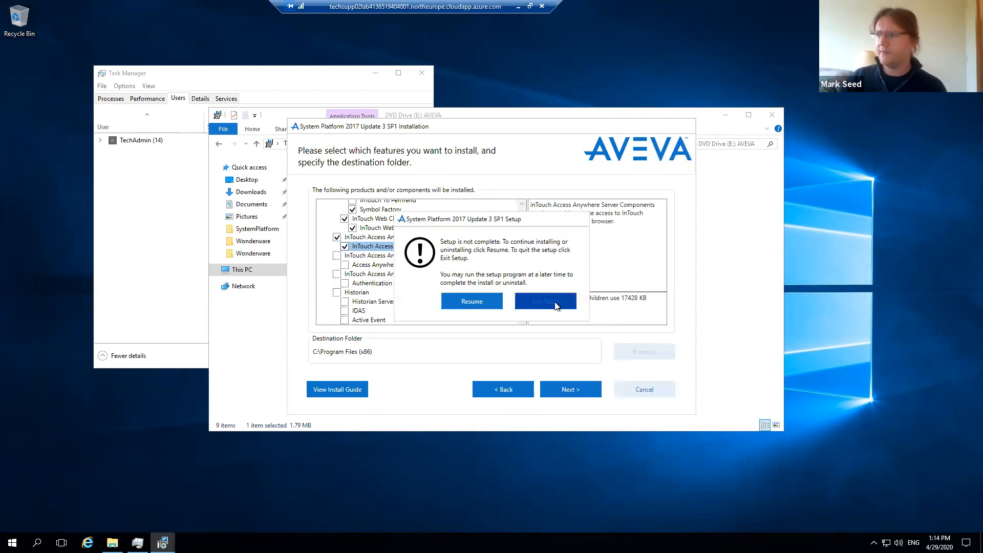
{"action": "left_click", "coordinate": [486, 301]}
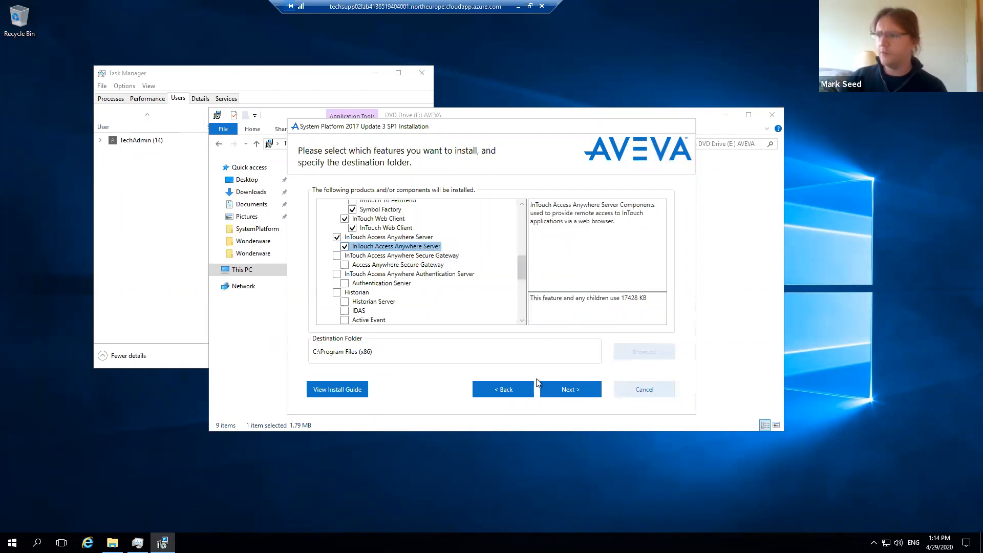
{"action": "left_click", "coordinate": [646, 391]}
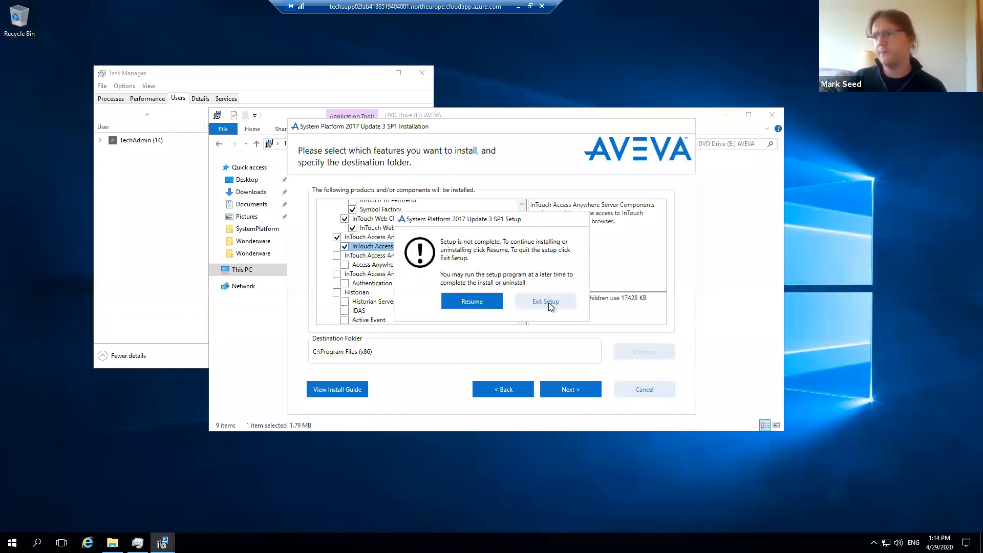
{"action": "left_click", "coordinate": [548, 302]}
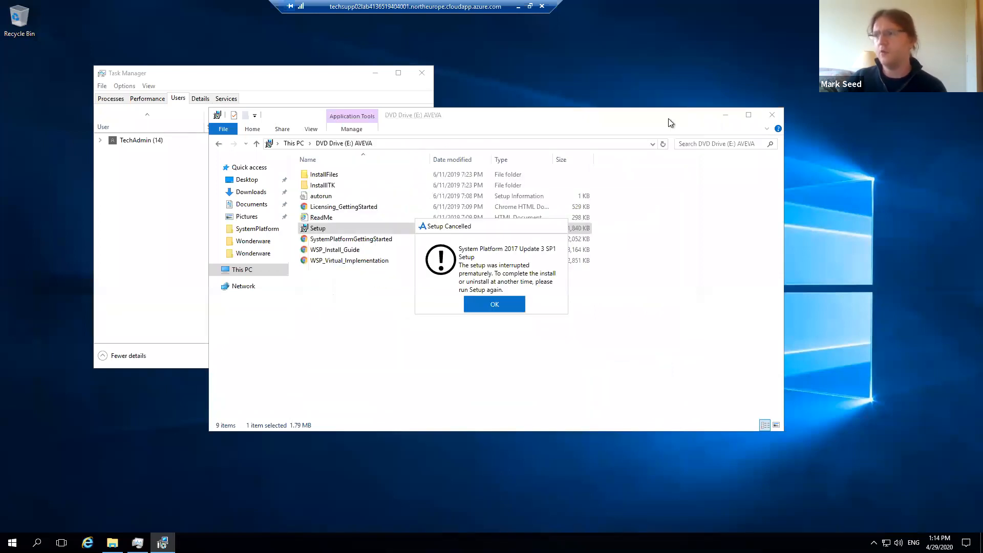
Step: Dismiss the cancelled-setup notice, close the open windows and open Google Chrome in a maximized window
{"action": "left_click", "coordinate": [503, 312]}
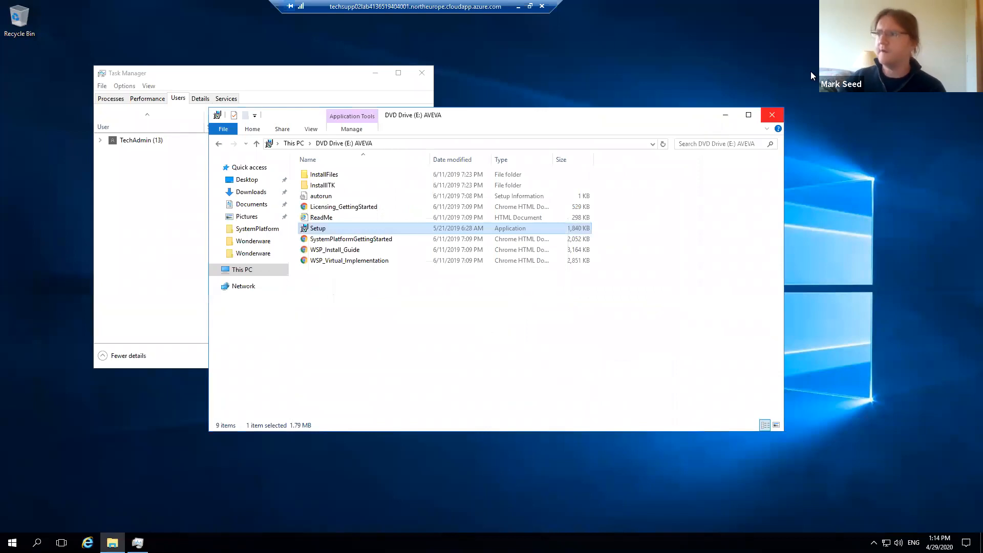
{"action": "left_click", "coordinate": [772, 114]}
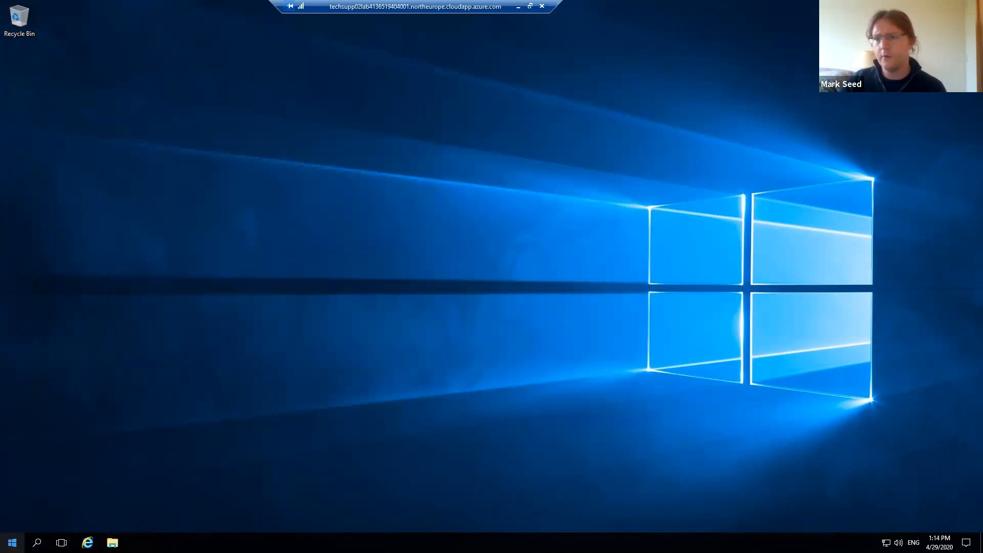
{"action": "left_click", "coordinate": [12, 542]}
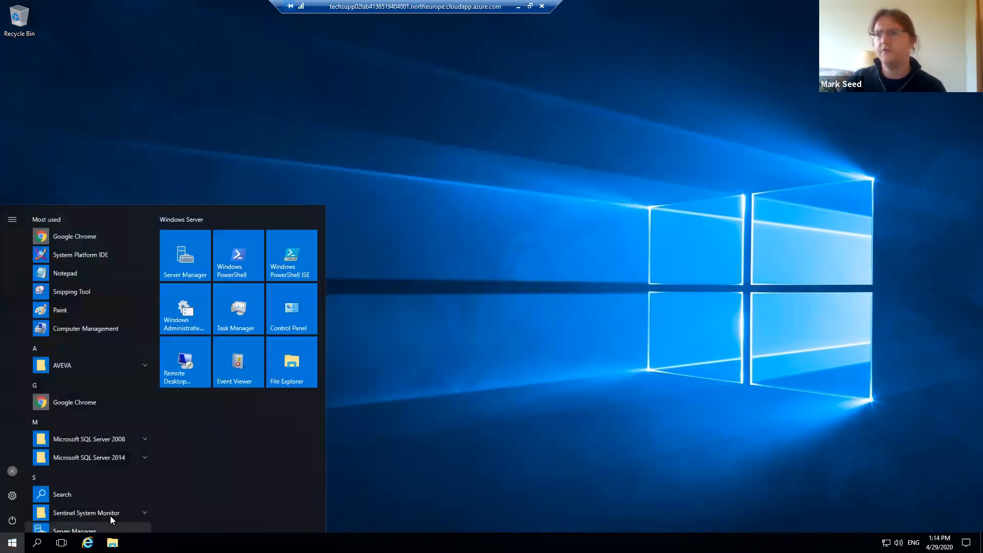
{"action": "left_click", "coordinate": [72, 238]}
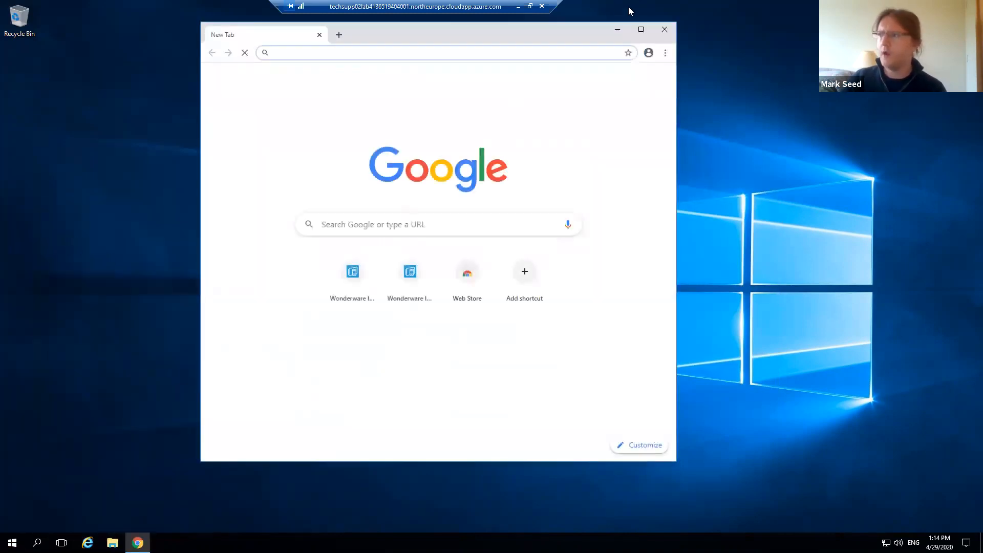
{"action": "left_click", "coordinate": [641, 29]}
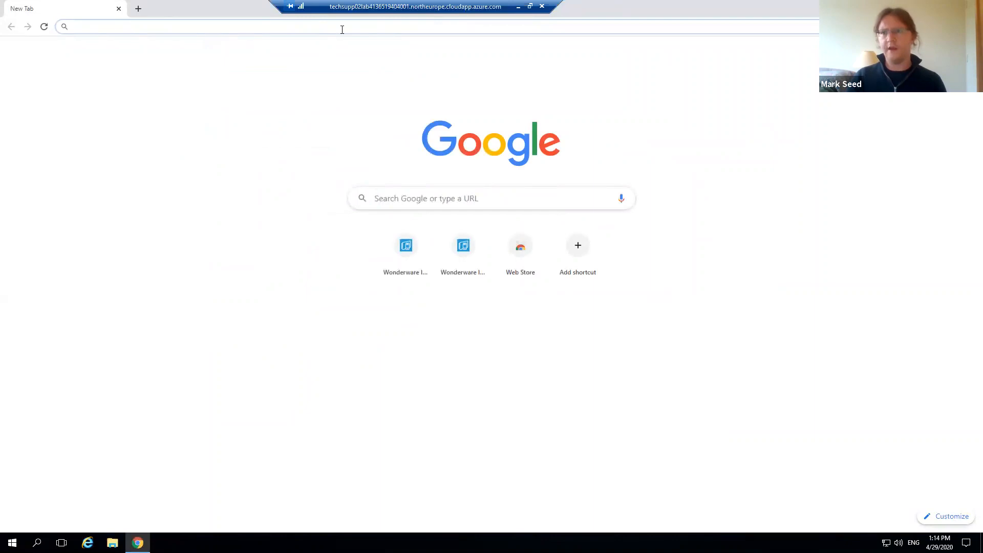
Step: Load the InTouch Access Anywhere login page at sptdemovm001:8080 in the browser
{"action": "type", "text": "spty"}
{"action": "key", "text": "BackSpace"}
{"action": "type", "text": "demovm001:8080"}
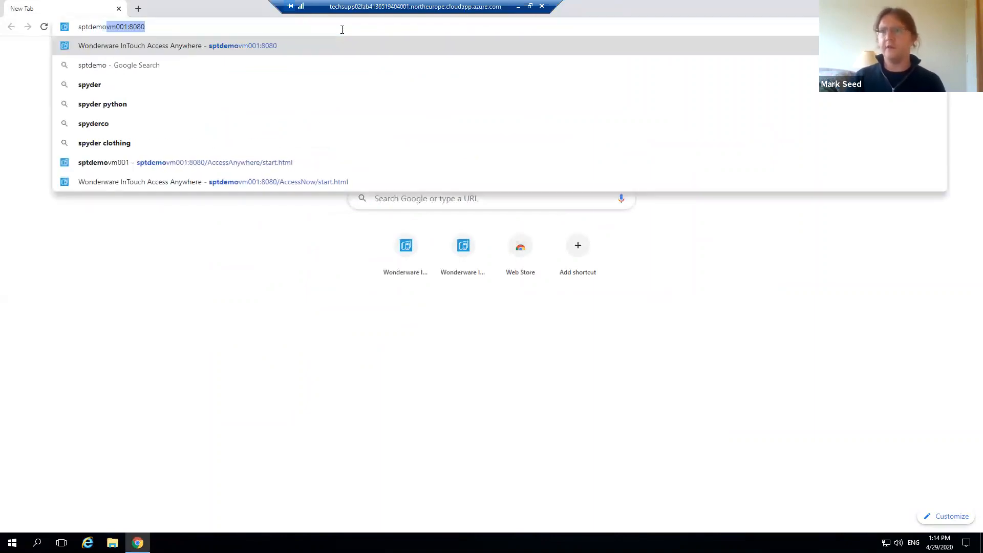
{"action": "key", "text": "End"}
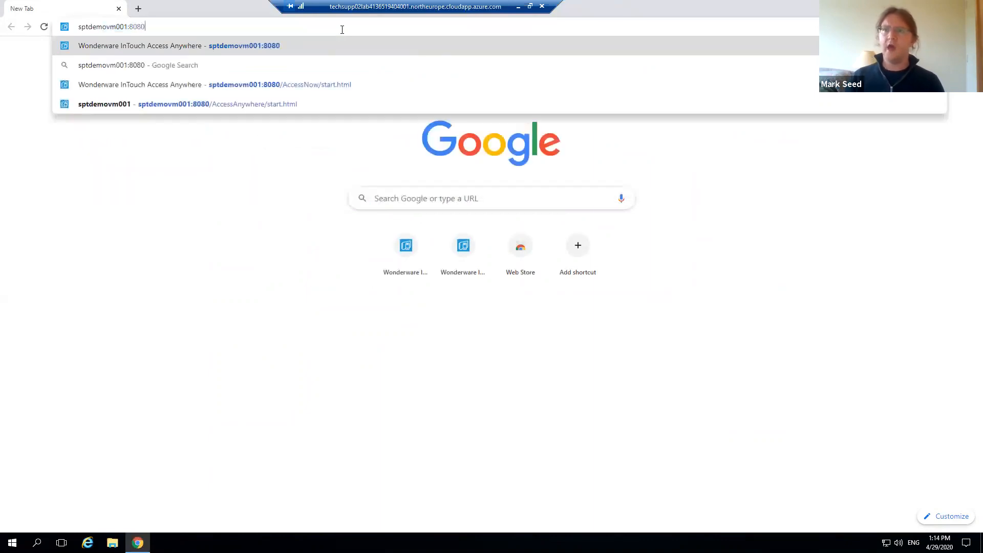
{"action": "key", "text": "shift+Left"}
{"action": "key", "text": "shift+Left"}
{"action": "key", "text": "shift+Left"}
{"action": "key", "text": "shift+Left"}
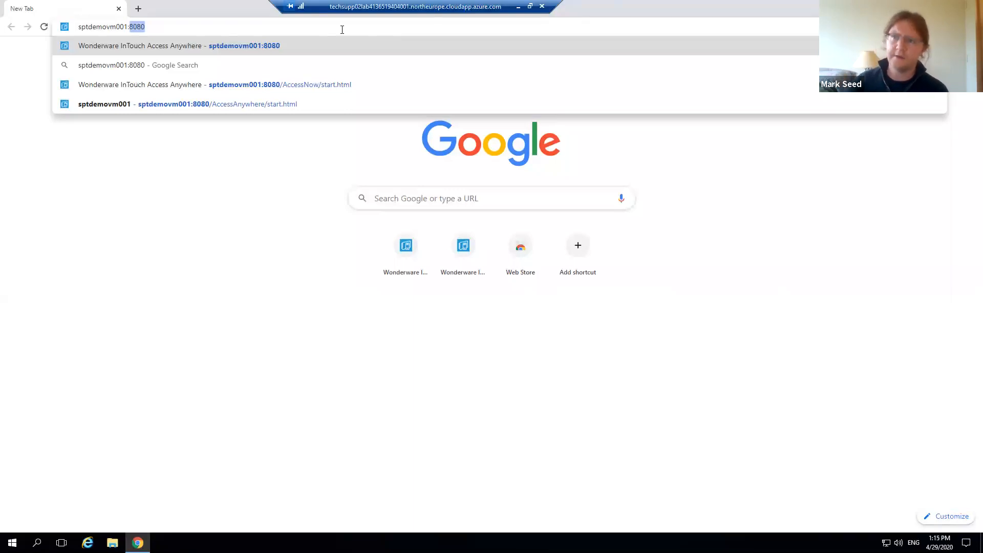
{"action": "key", "text": "Right"}
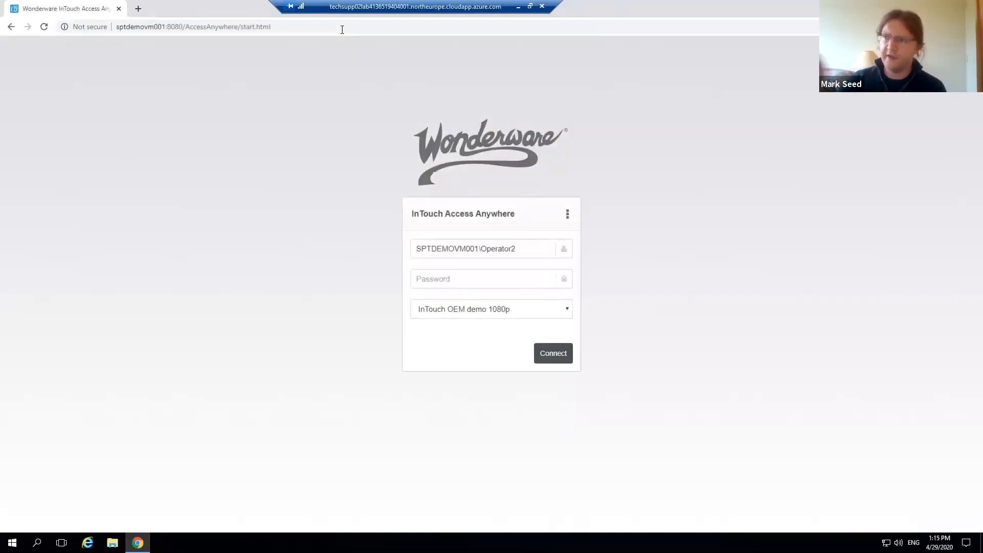
Step: In the Access Anywhere display settings, set the screen resolution to 1920 x 1080 and the display option to Application Resolution
{"action": "left_click", "coordinate": [567, 214]}
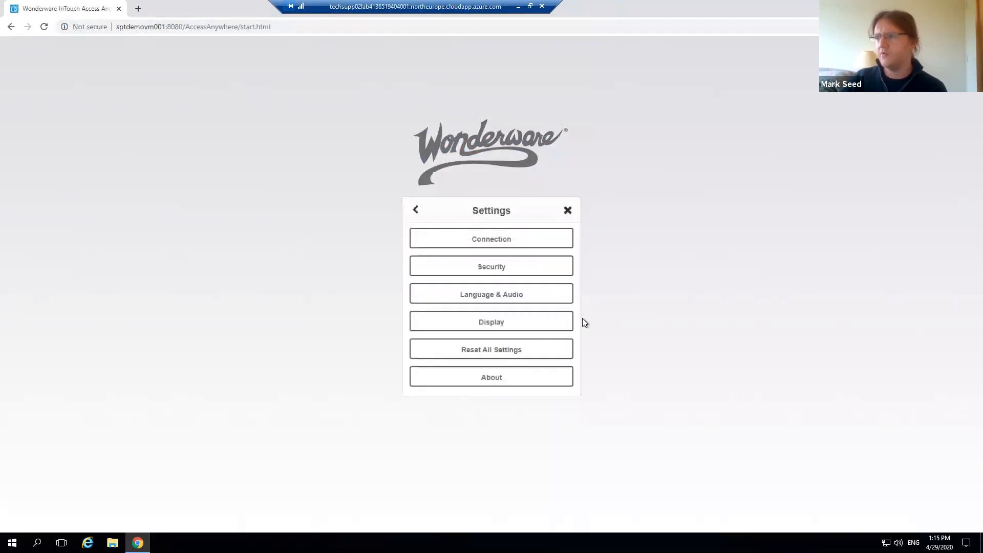
{"action": "left_click", "coordinate": [524, 332]}
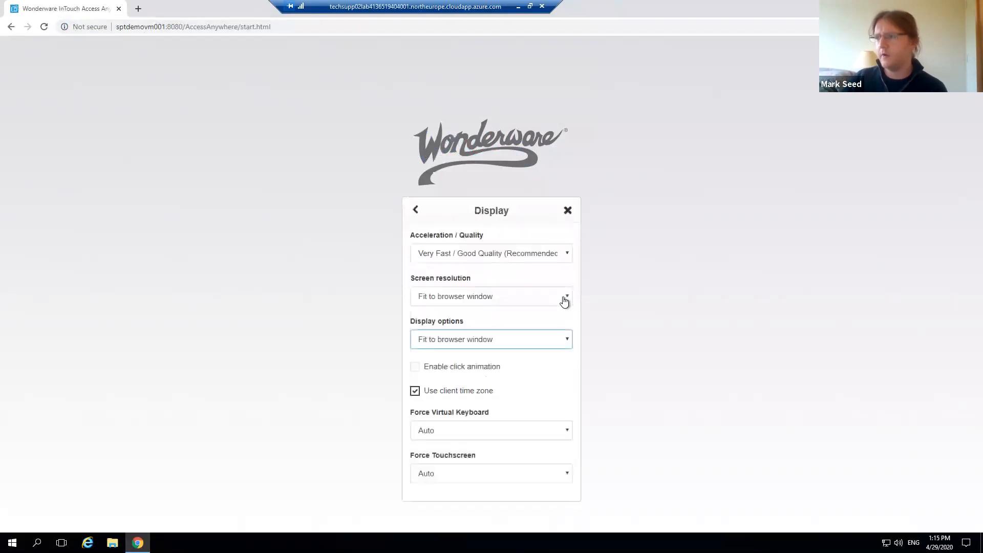
{"action": "left_click", "coordinate": [554, 341]}
{"action": "left_click", "coordinate": [520, 372]}
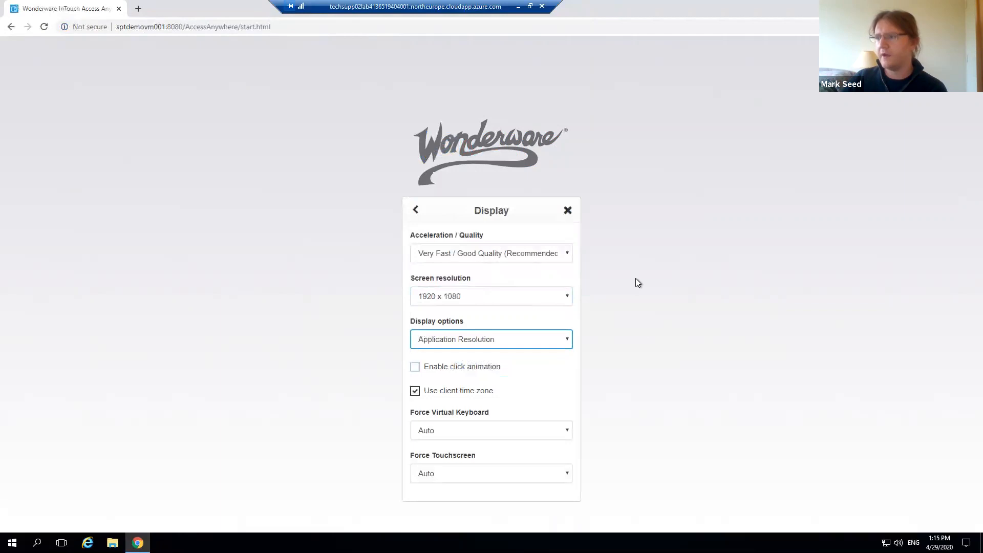
{"action": "left_click", "coordinate": [415, 213]}
{"action": "left_click", "coordinate": [415, 211]}
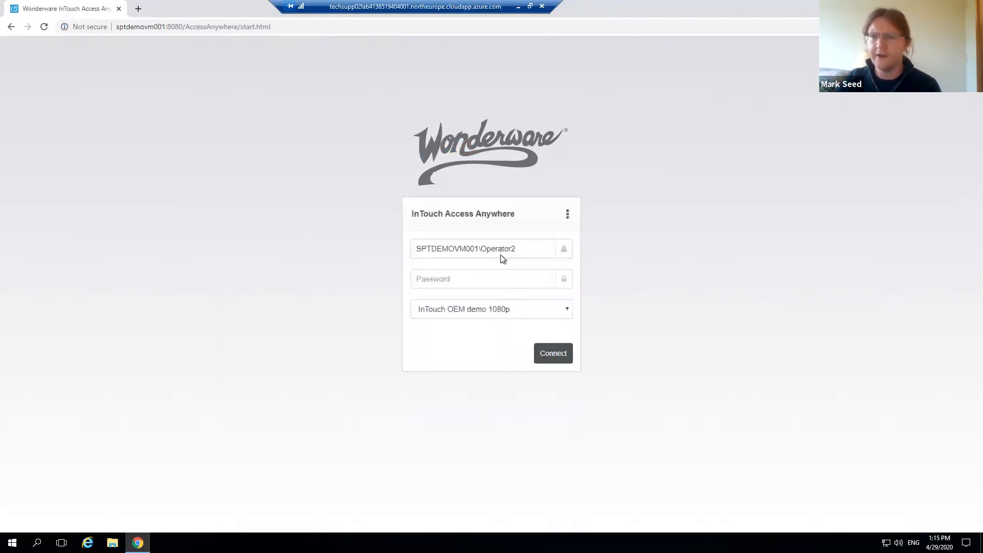
Step: Enter the password for Operator2, choose the InTouch OEM demo 1080p application and connect
{"action": "left_click", "coordinate": [479, 282]}
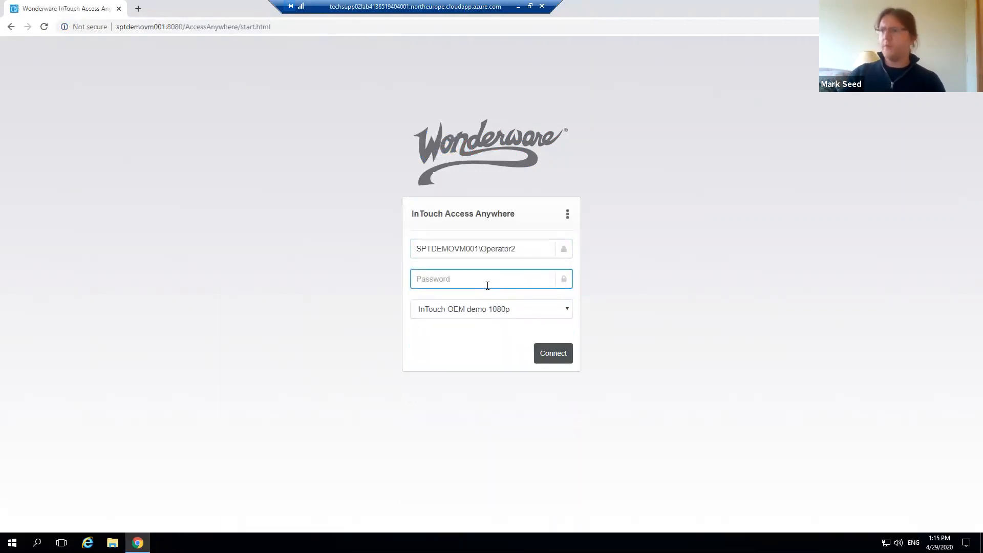
{"action": "left_click_drag", "start_coordinate": [538, 255], "coordinate": [365, 247]}
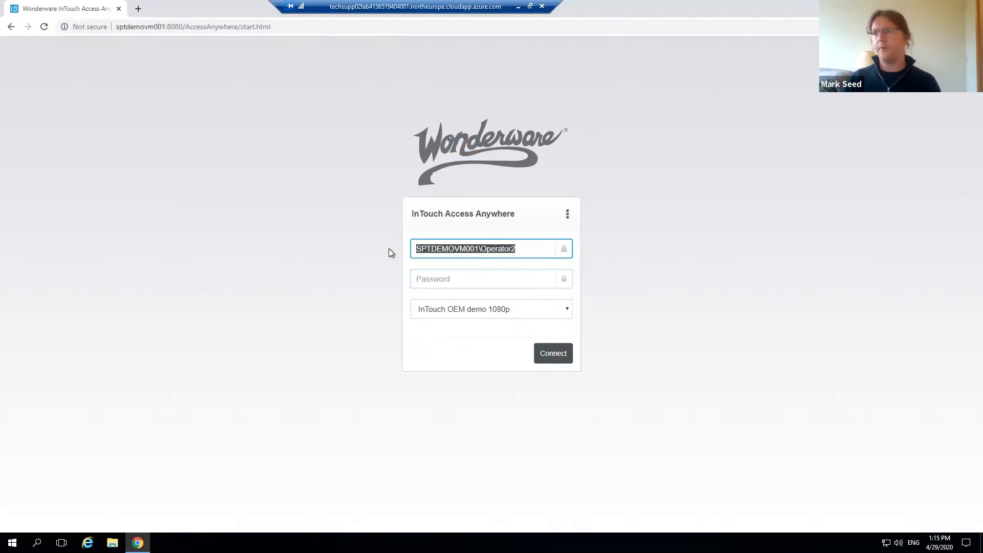
{"action": "left_click", "coordinate": [469, 282]}
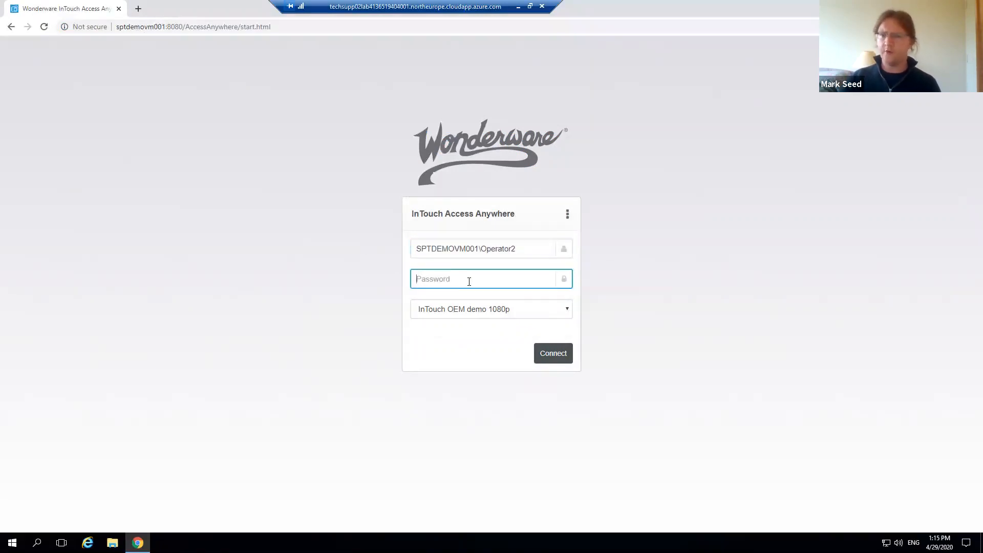
{"action": "type", "text": "•••••••••"}
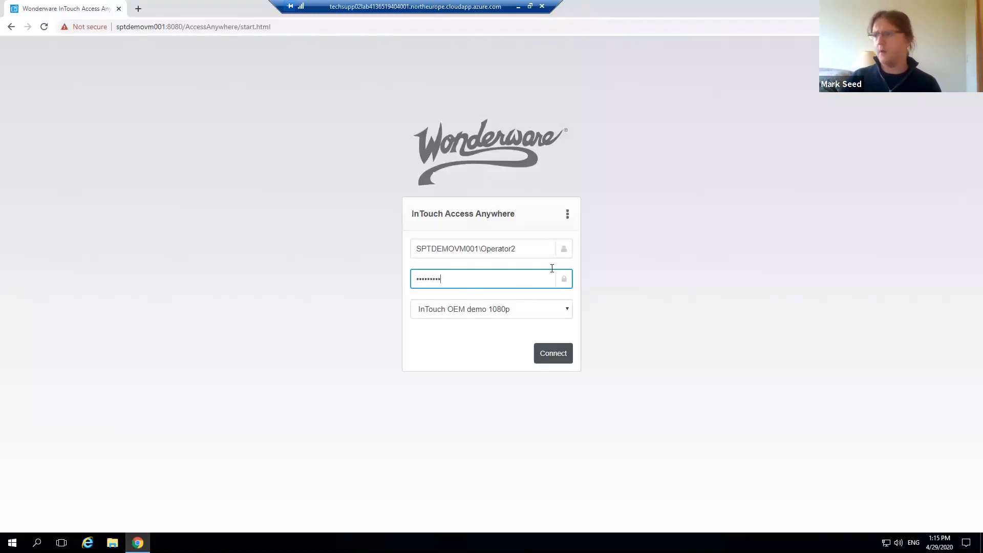
{"action": "left_click", "coordinate": [496, 313]}
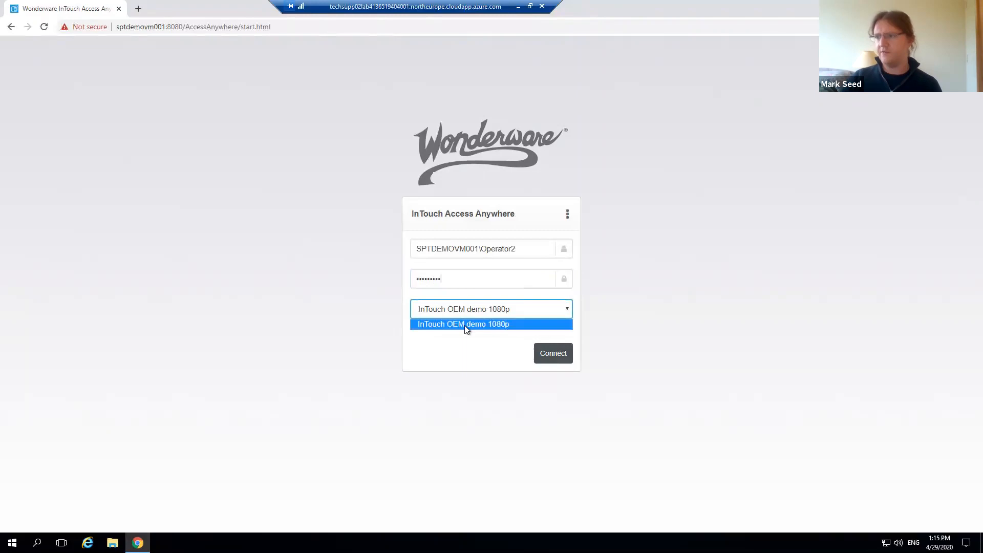
{"action": "left_click", "coordinate": [464, 324]}
{"action": "left_click", "coordinate": [546, 357]}
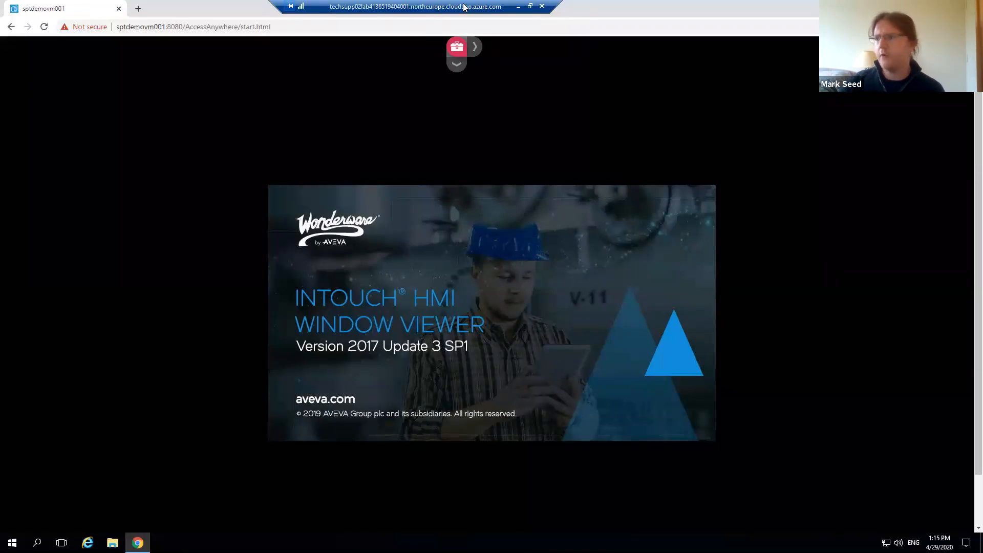
Step: Check Operator2's running session processes in Task Manager, including InTouch WindowViewer, and close it
{"action": "right_click", "coordinate": [514, 542]}
{"action": "left_click", "coordinate": [551, 491]}
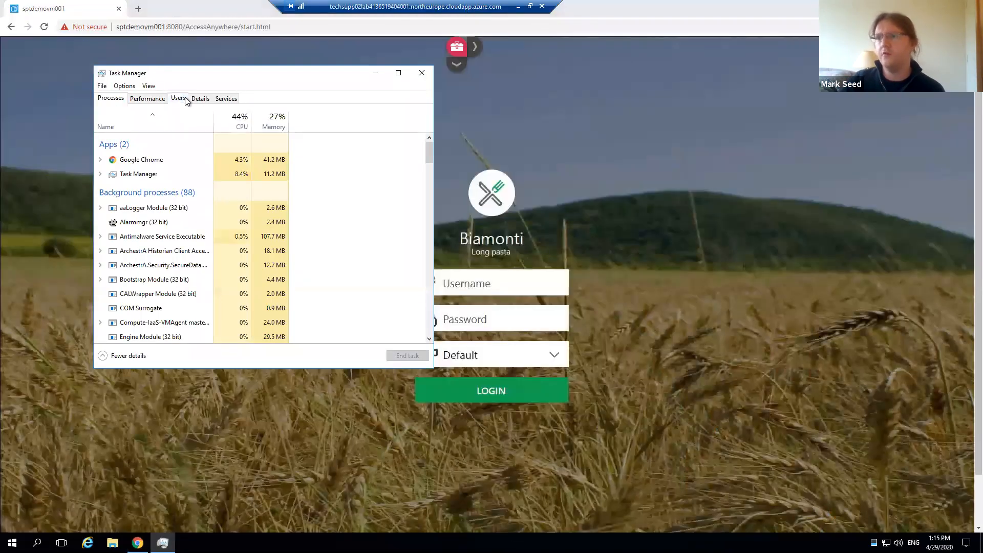
{"action": "left_click", "coordinate": [179, 98]}
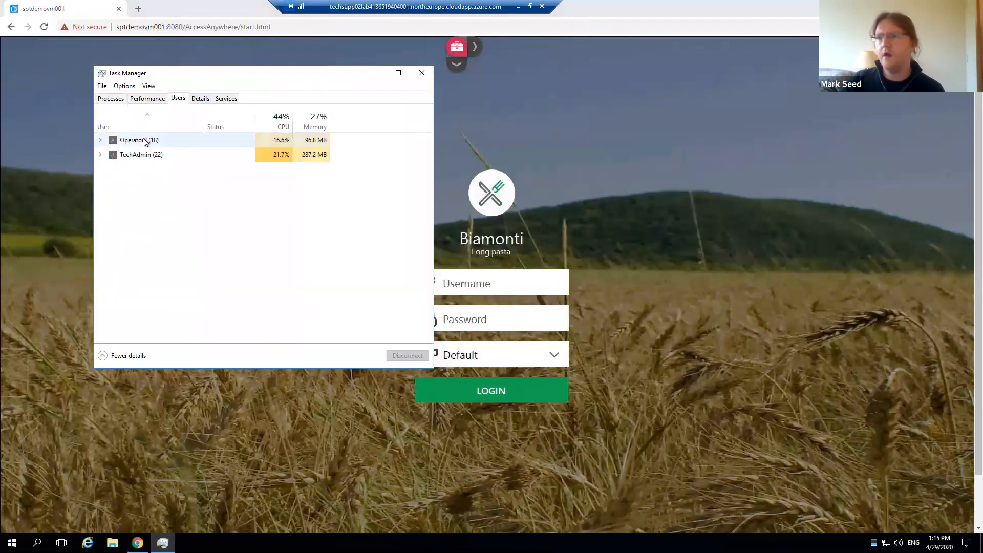
{"action": "left_click", "coordinate": [100, 142]}
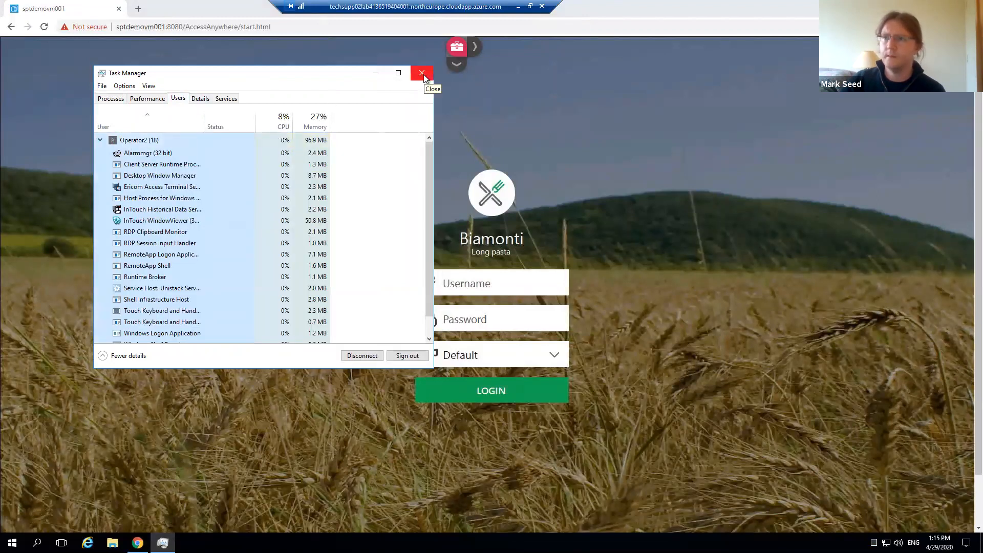
{"action": "left_click", "coordinate": [423, 75]}
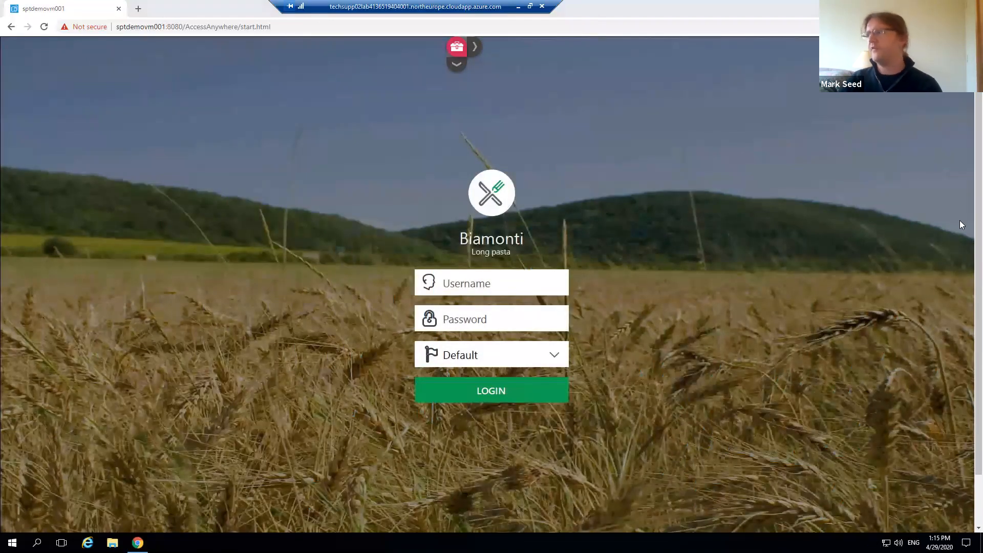
Step: Log in to the Biamonti HMI application with the operator's username and password, keeping the Default language
{"action": "left_click", "coordinate": [486, 289]}
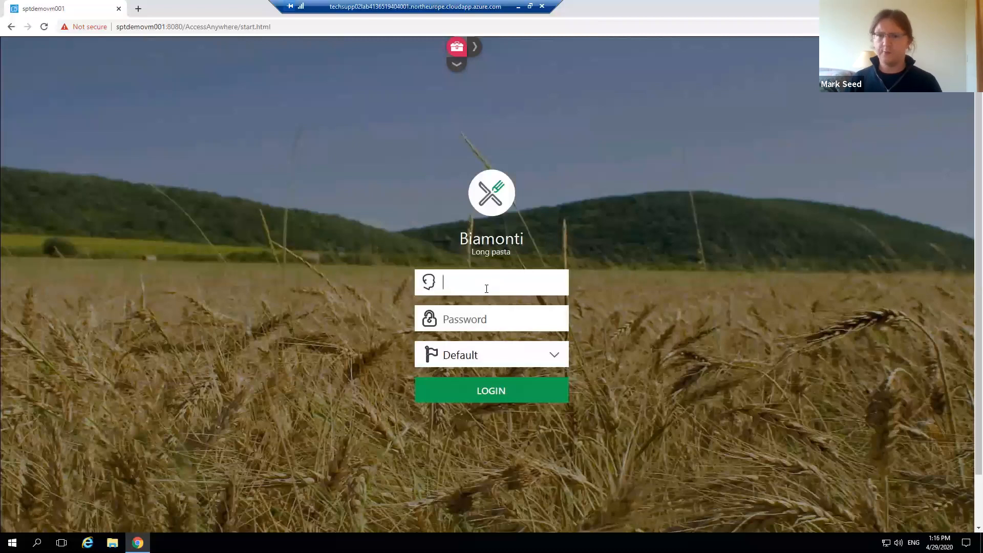
{"action": "type", "text": "Ma"}
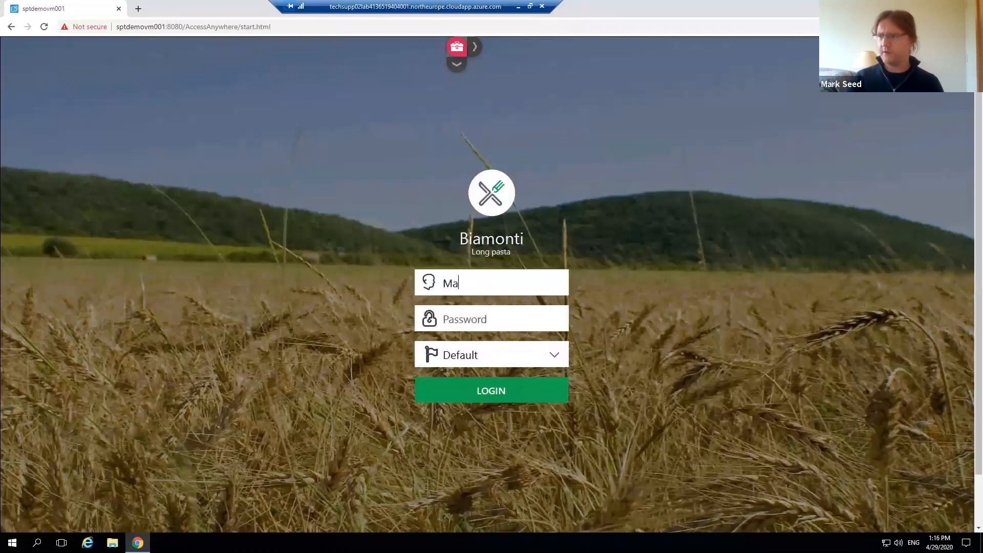
{"action": "type", "text": "rkus"}
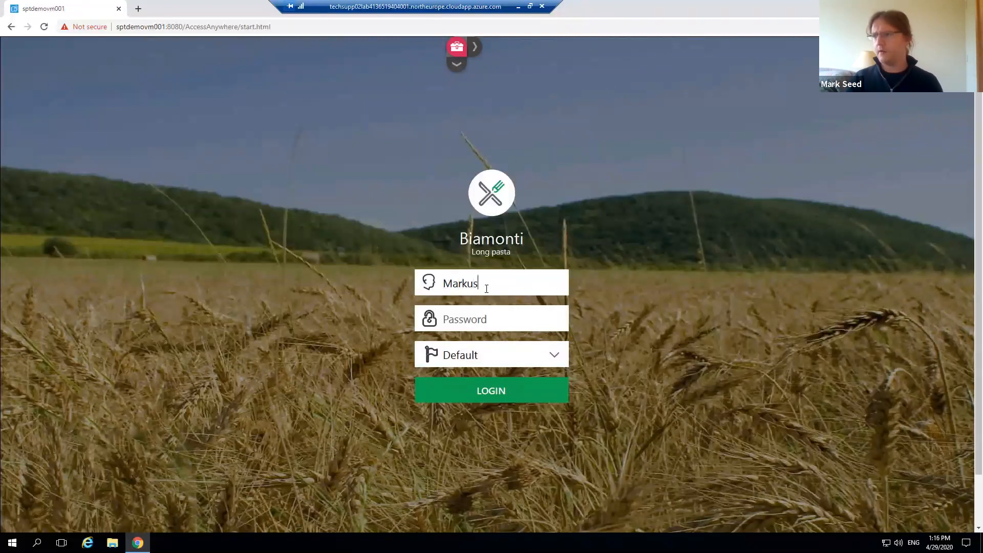
{"action": "left_click", "coordinate": [474, 314]}
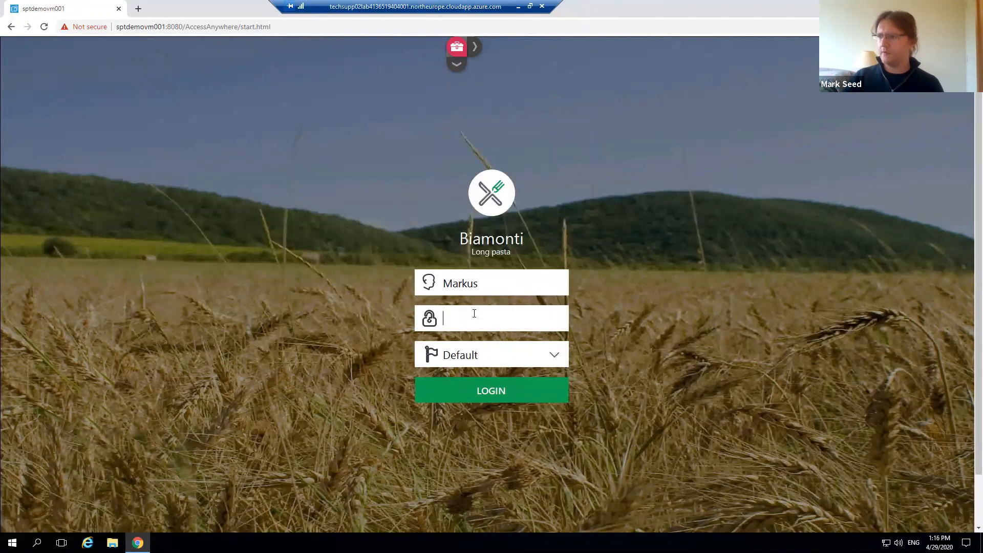
{"action": "type", "text": "*********"}
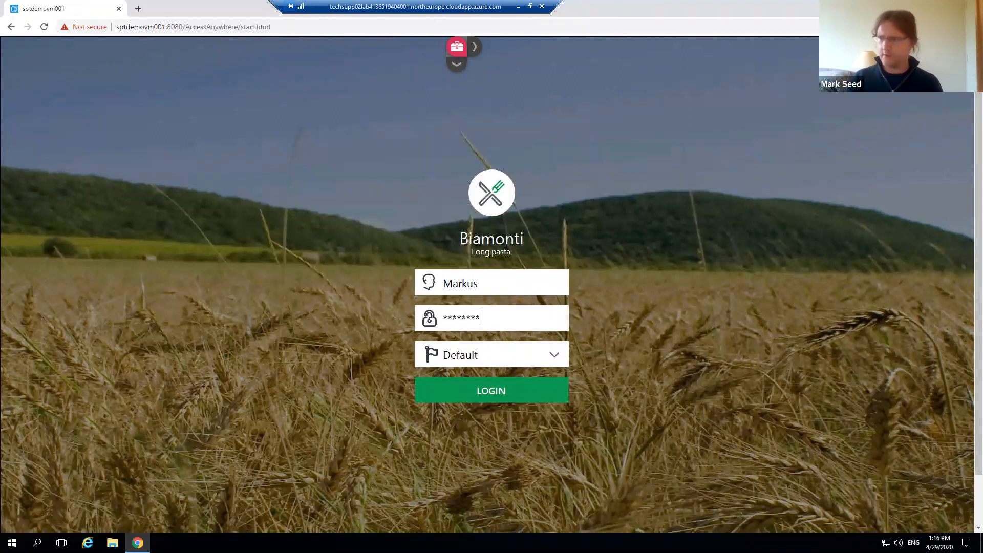
{"action": "left_click", "coordinate": [507, 397]}
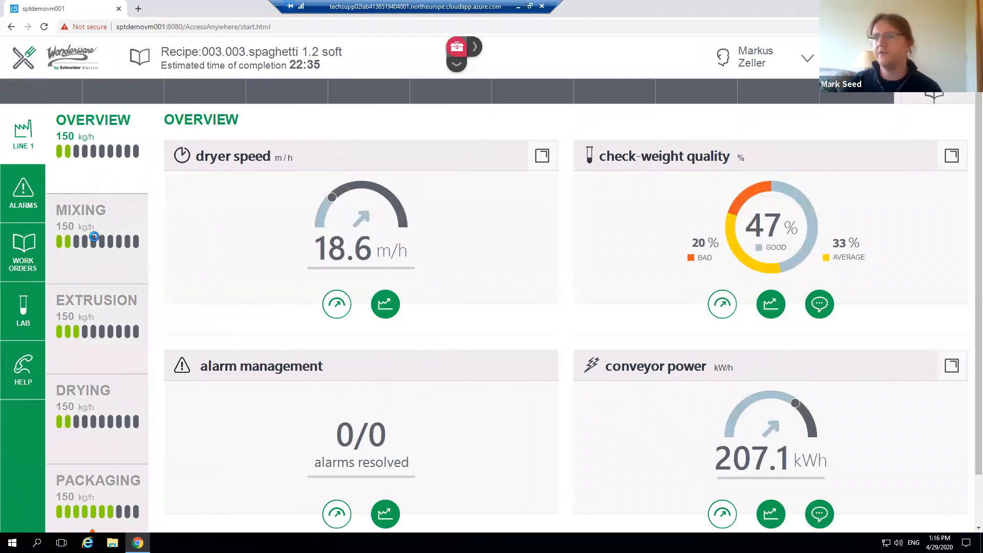
Step: View the mixer's flow trend and examine the alarms for the mixer and for all machines
{"action": "left_click", "coordinate": [93, 228]}
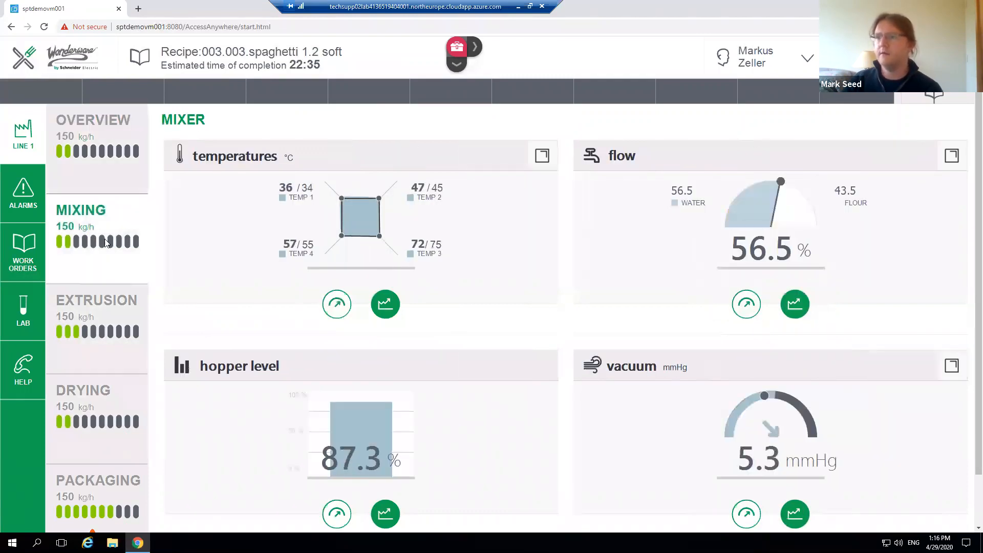
{"action": "left_click", "coordinate": [793, 305]}
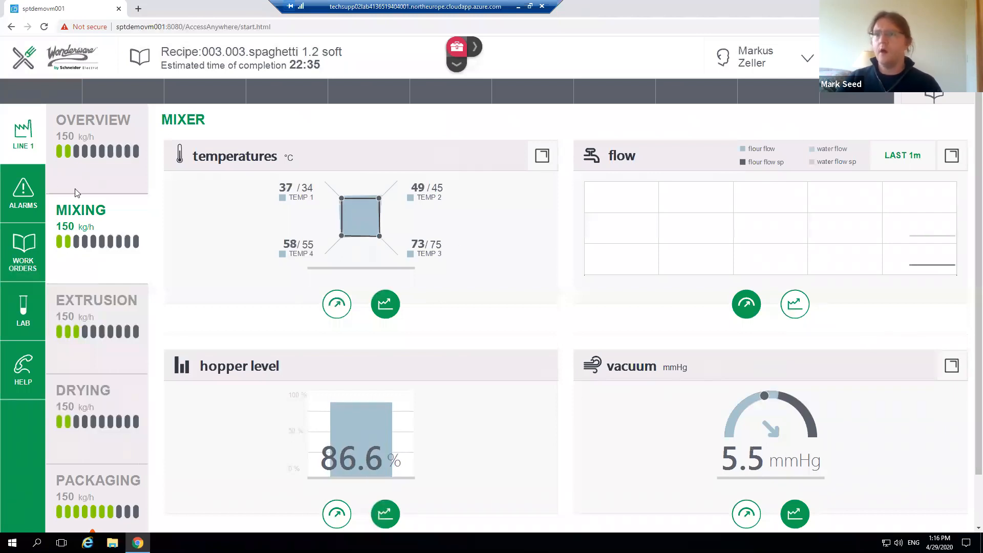
{"action": "left_click", "coordinate": [24, 185]}
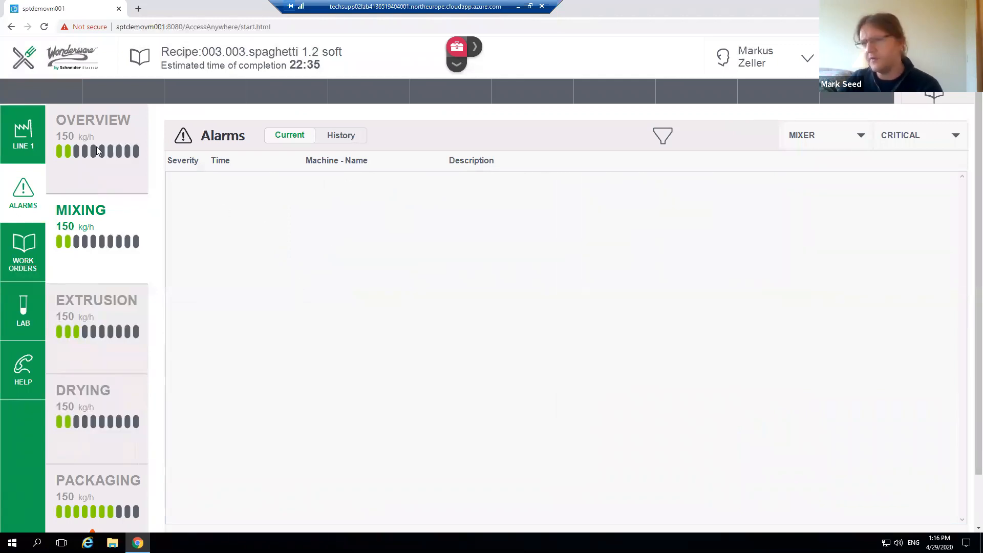
{"action": "left_click", "coordinate": [81, 156]}
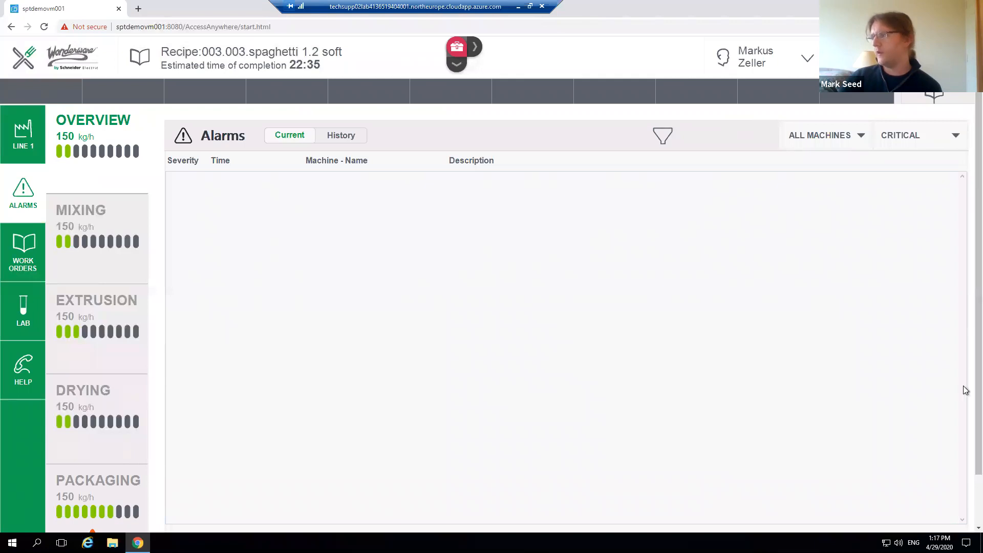
{"action": "scroll", "coordinate": [978, 409], "scroll_direction": "down", "scroll_amount": 2}
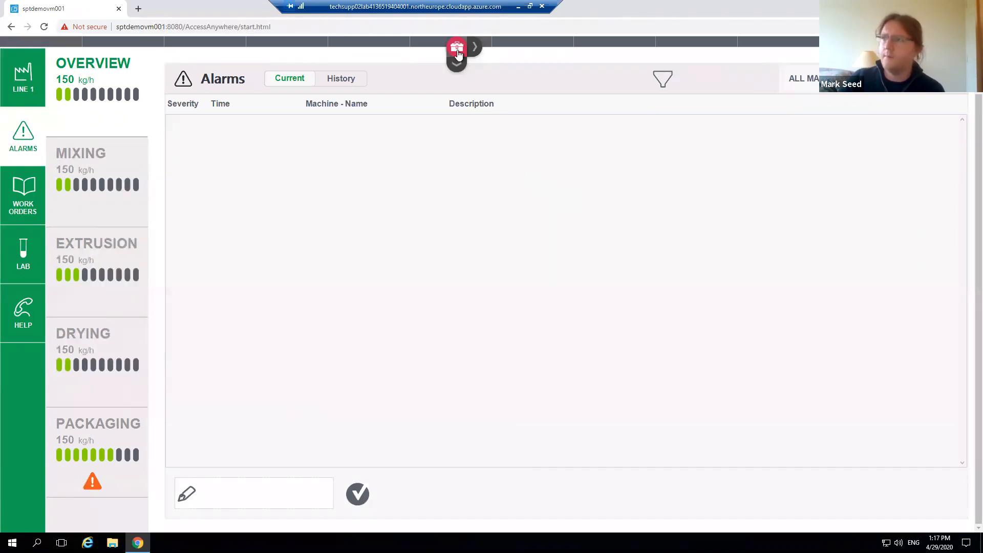
{"action": "left_click", "coordinate": [457, 66]}
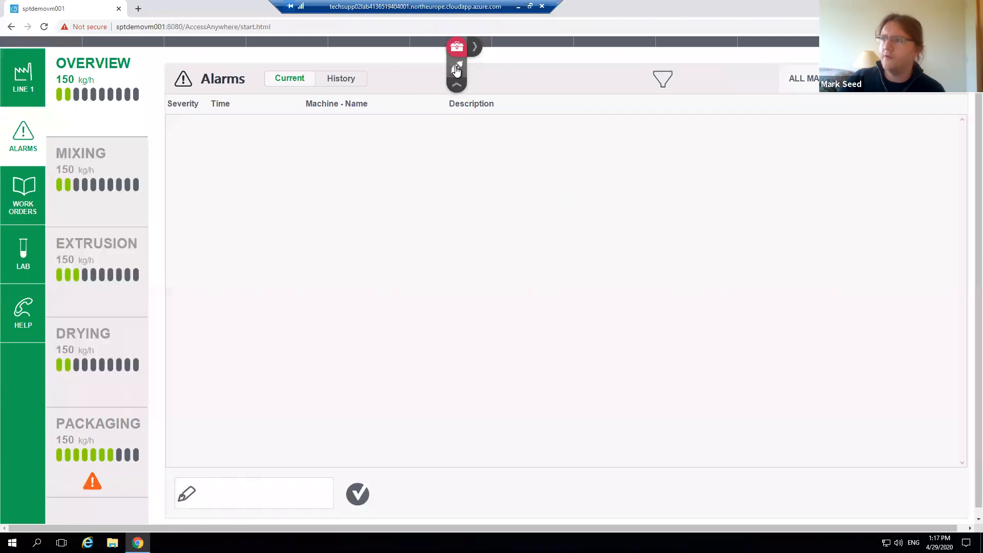
{"action": "left_click", "coordinate": [457, 77]}
{"action": "left_click", "coordinate": [542, 102]}
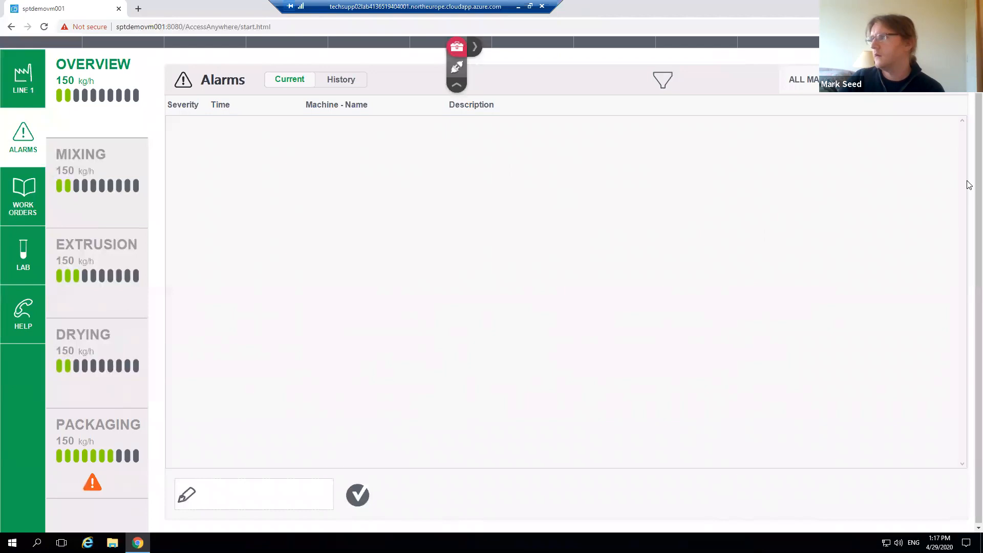
Step: Log the current operator out of the Biamonti application to return to its login screen
{"action": "scroll", "coordinate": [964, 169], "scroll_direction": "up", "scroll_amount": 1}
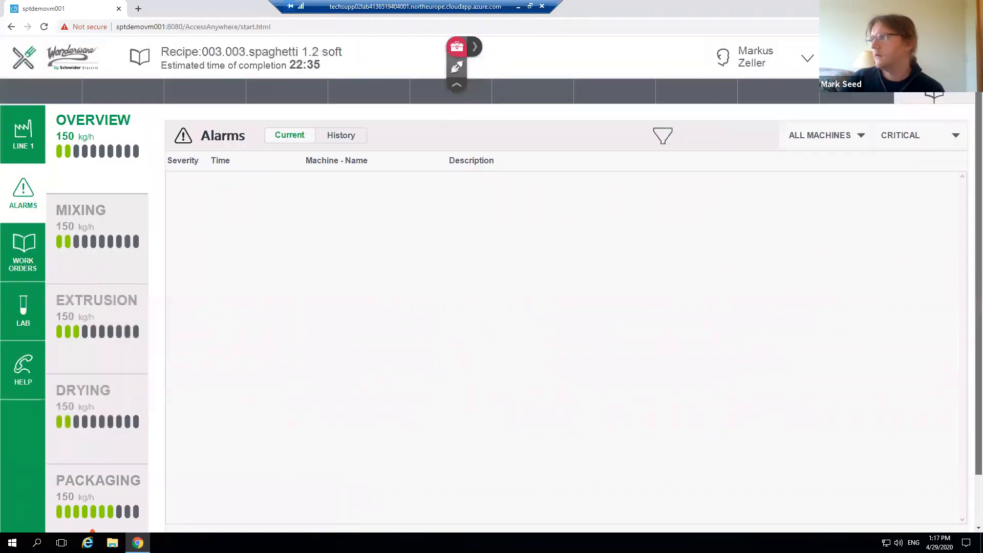
{"action": "left_click", "coordinate": [807, 58]}
{"action": "left_click", "coordinate": [817, 87]}
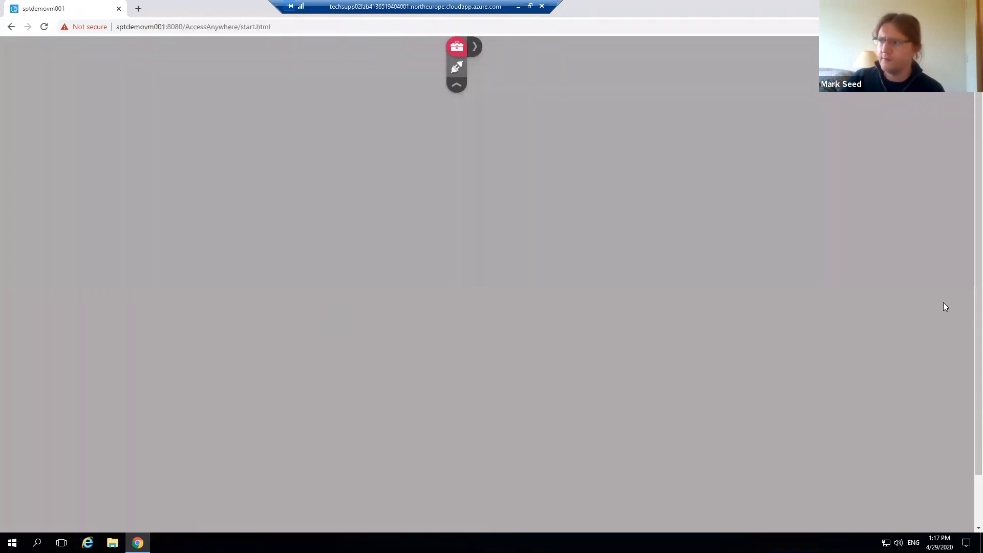
{"action": "scroll", "coordinate": [963, 406], "scroll_direction": "down", "scroll_amount": 1}
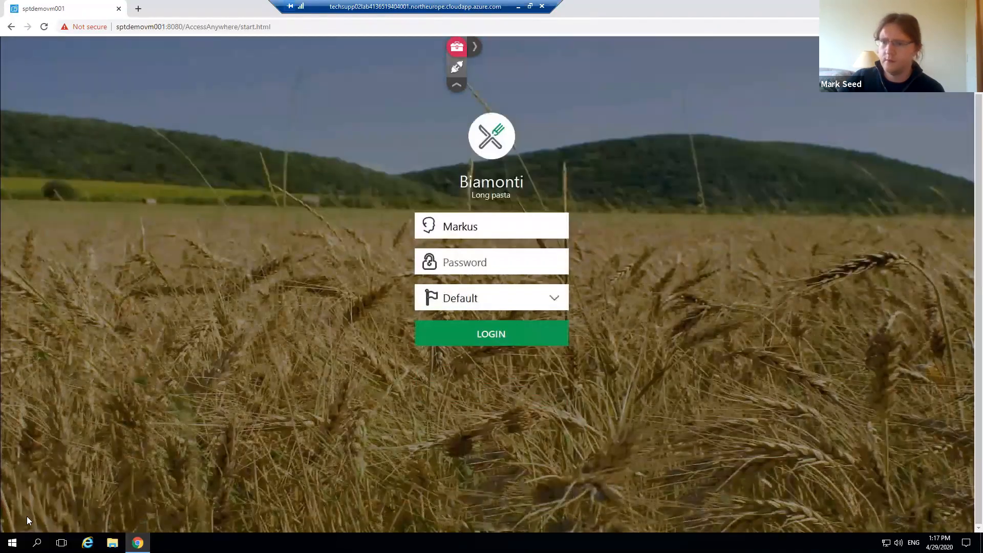
Step: Exit the Biamonti application from its login screen and disconnect the InTouch Access Anywhere session
{"action": "left_click", "coordinate": [23, 515]}
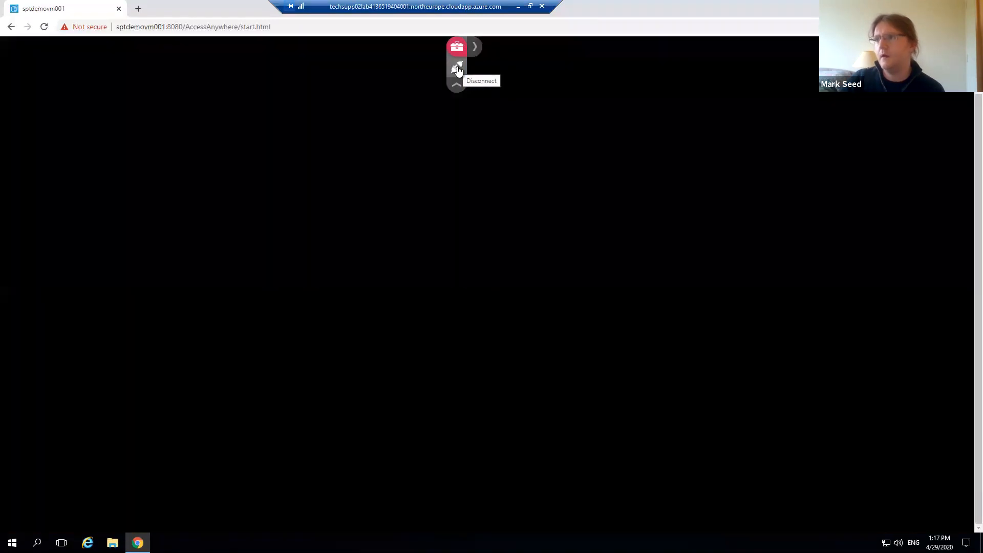
{"action": "left_click", "coordinate": [457, 70]}
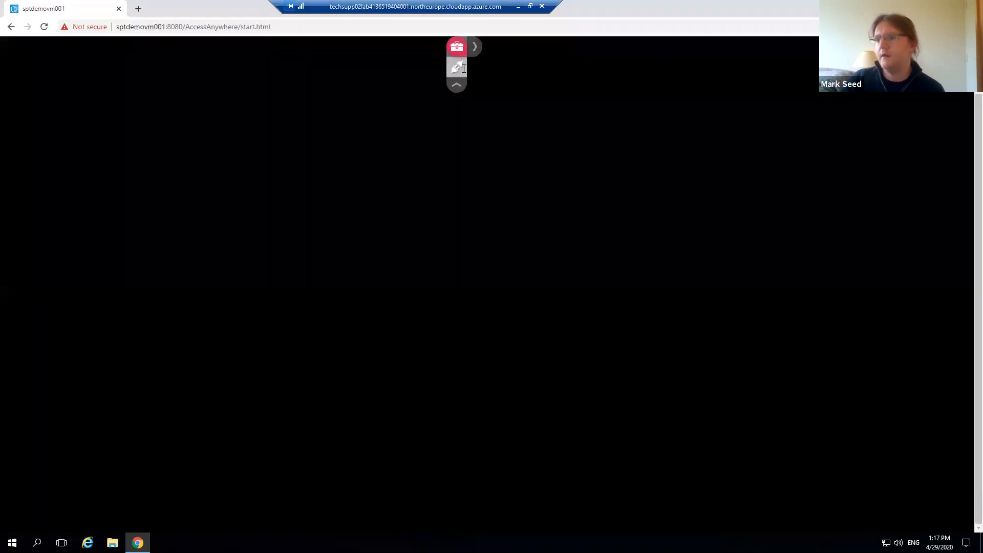
{"action": "left_click", "coordinate": [516, 100]}
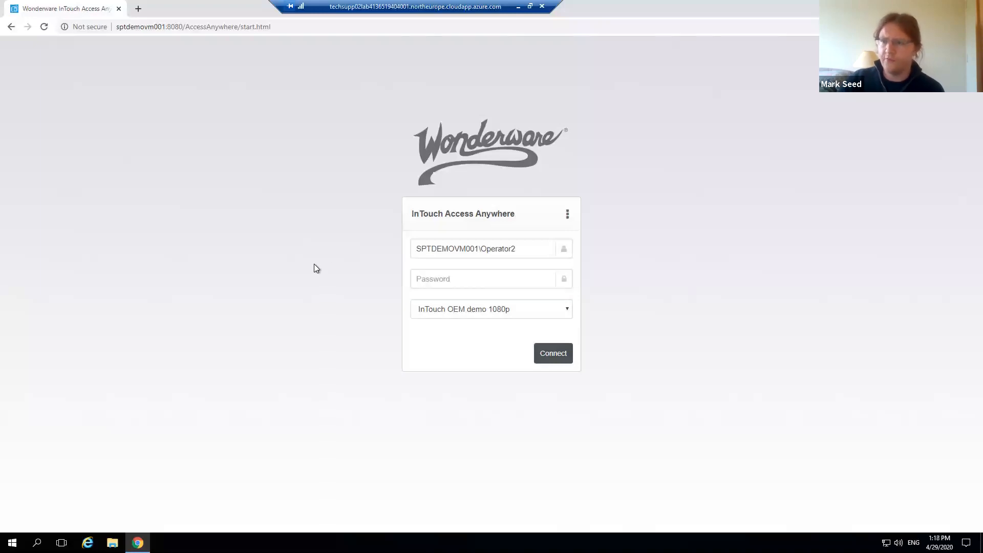
Step: Set the Access Anywhere display option to Fit to browser window in the display settings and leave them
{"action": "left_click", "coordinate": [569, 214]}
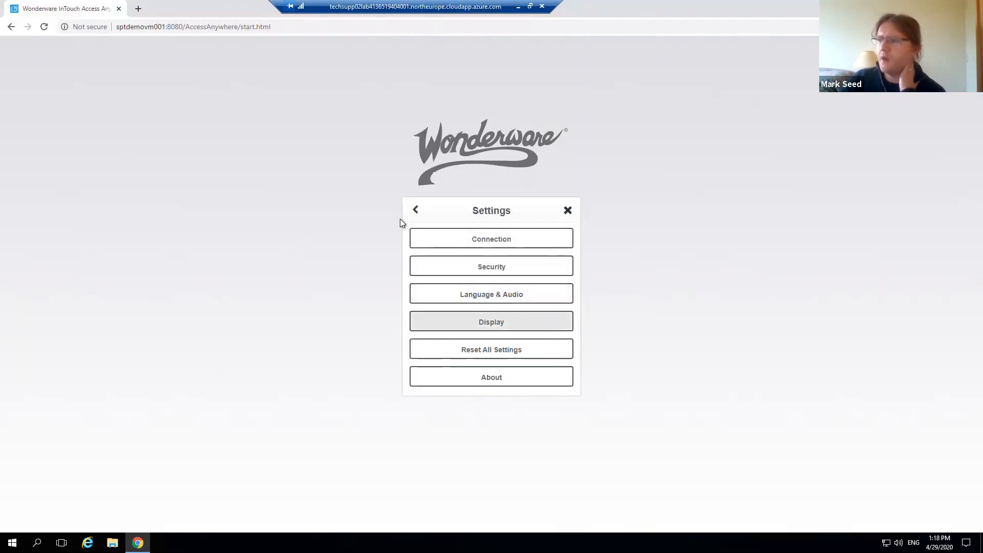
{"action": "left_click", "coordinate": [567, 210]}
{"action": "left_click", "coordinate": [566, 217]}
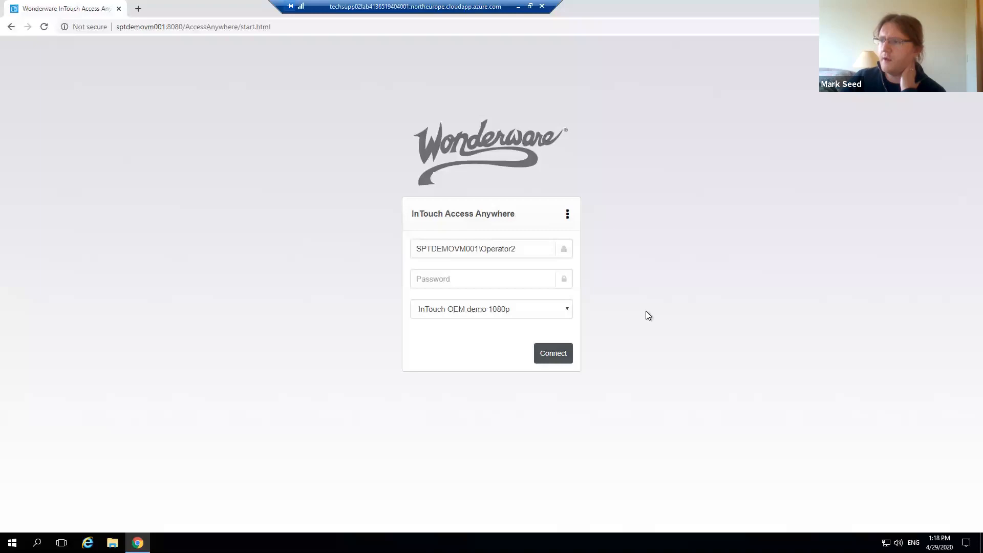
{"action": "left_click", "coordinate": [489, 323]}
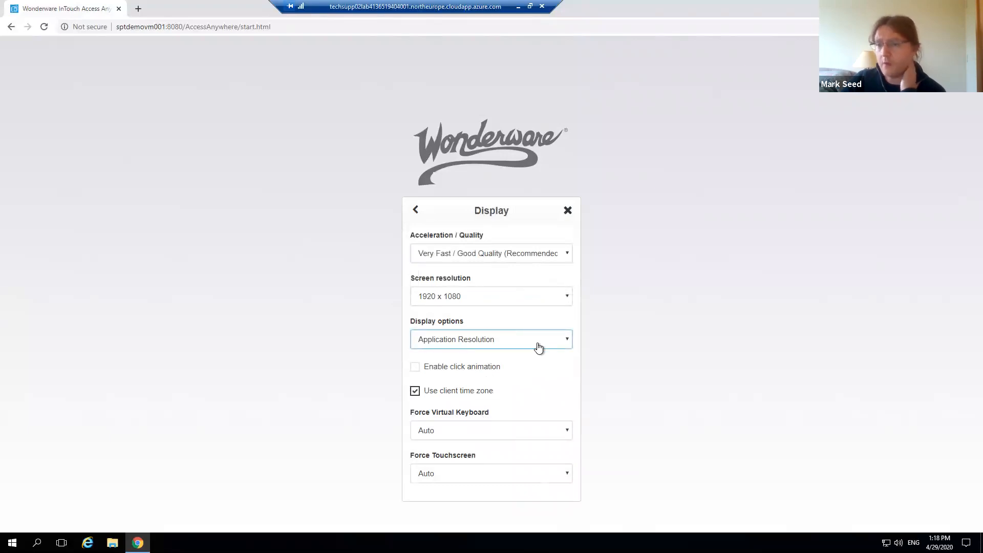
{"action": "left_click", "coordinate": [564, 345]}
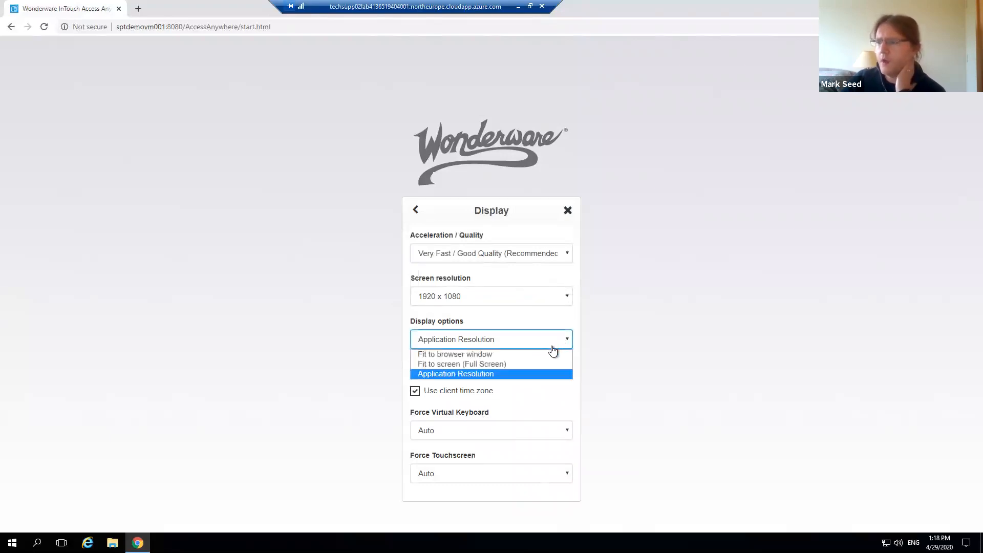
{"action": "left_click", "coordinate": [473, 354]}
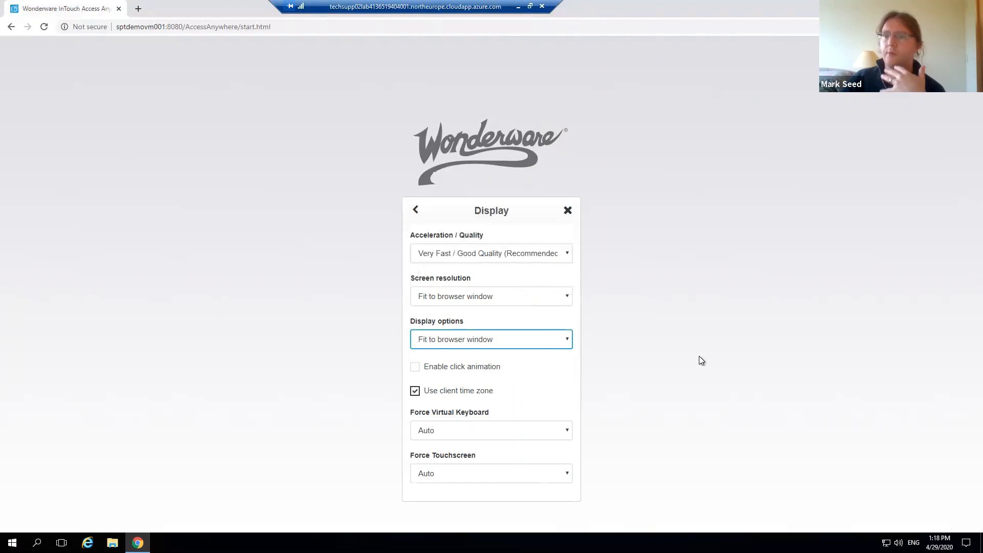
{"action": "left_click", "coordinate": [415, 210]}
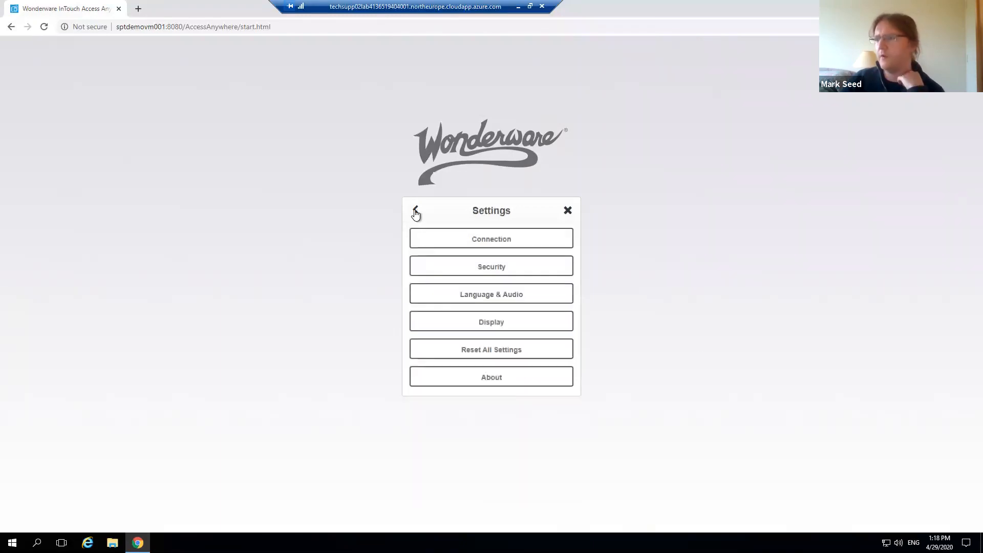
Step: Restore the browser to a wide, non-maximized window on the desktop and enter the password for Operator2
{"action": "double_click", "coordinate": [214, 8]}
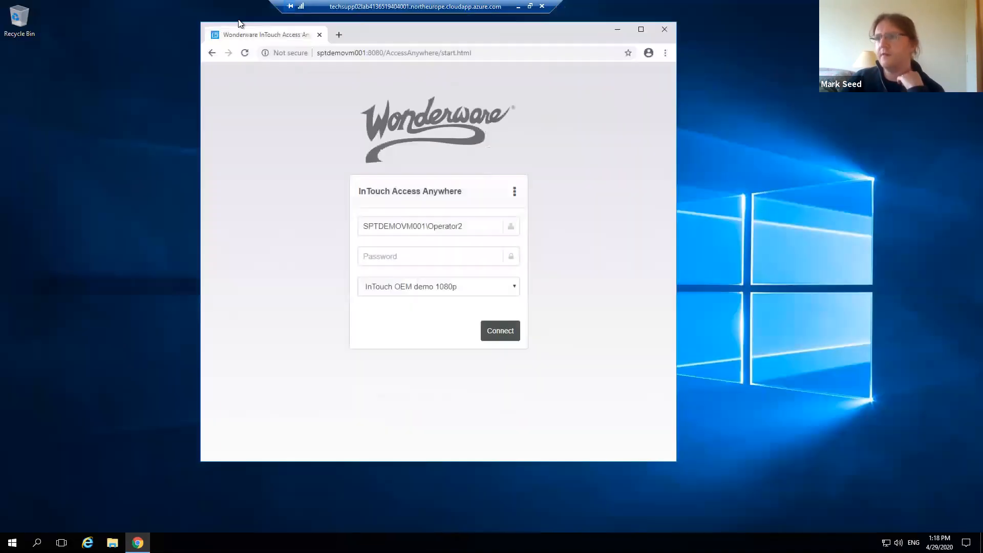
{"action": "left_click_drag", "start_coordinate": [451, 40], "coordinate": [383, 62]}
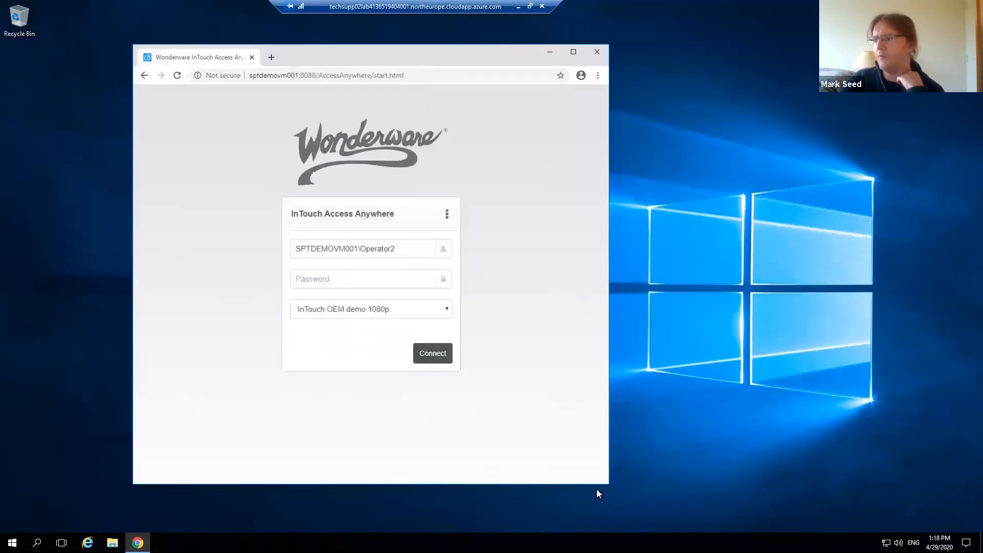
{"action": "left_click_drag", "start_coordinate": [609, 484], "coordinate": [874, 451]}
{"action": "left_click", "coordinate": [472, 263]}
{"action": "type", "text": "•••••••••"}
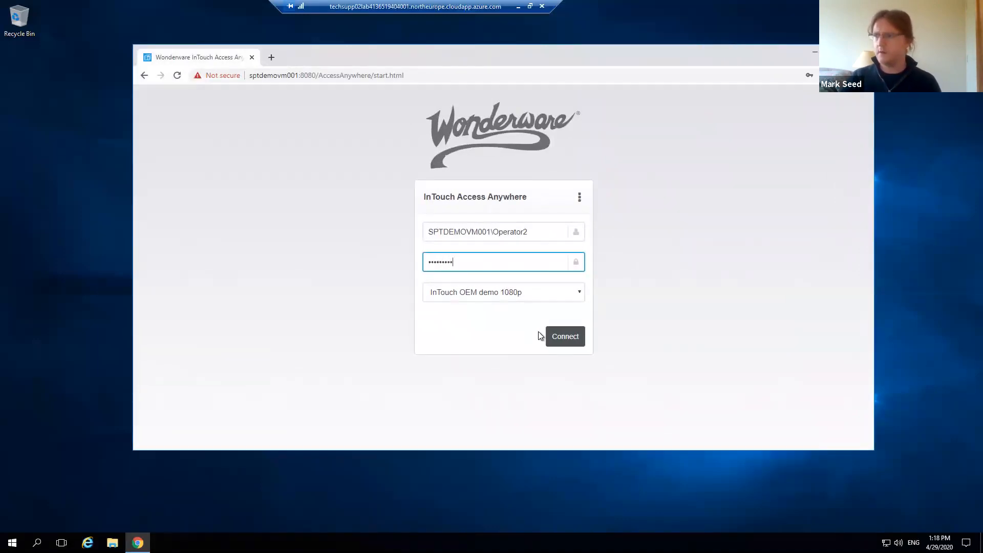
Step: Sign out Operator2's session in Task Manager and close Task Manager
{"action": "right_click", "coordinate": [451, 542]}
{"action": "left_click", "coordinate": [483, 494]}
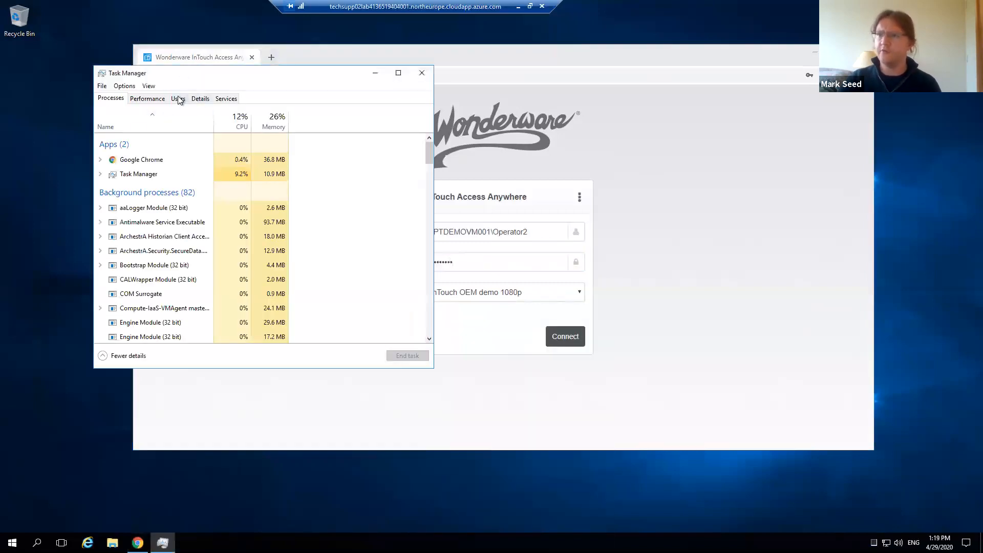
{"action": "left_click", "coordinate": [177, 99]}
{"action": "left_click", "coordinate": [137, 140]}
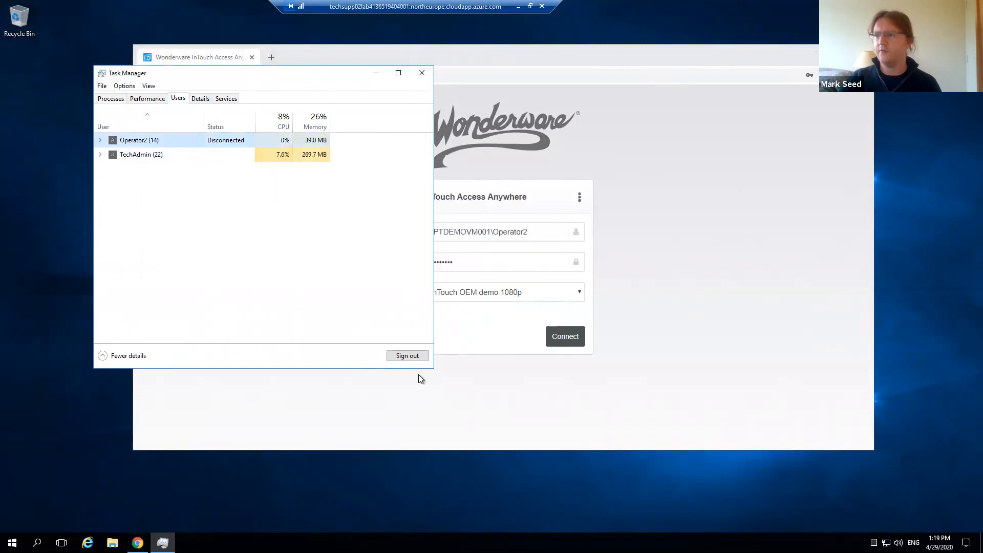
{"action": "left_click", "coordinate": [407, 355]}
{"action": "left_click", "coordinate": [484, 282]}
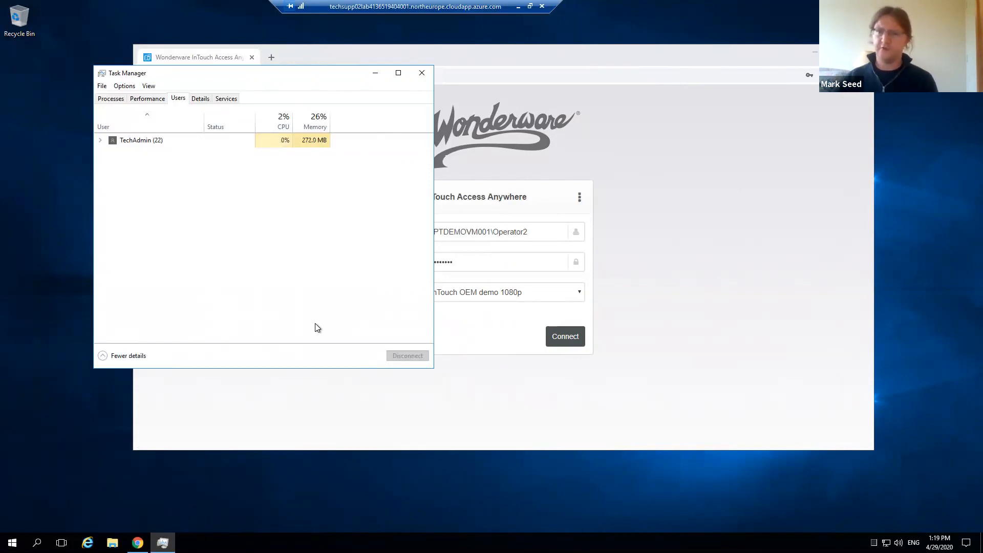
{"action": "left_click", "coordinate": [428, 75]}
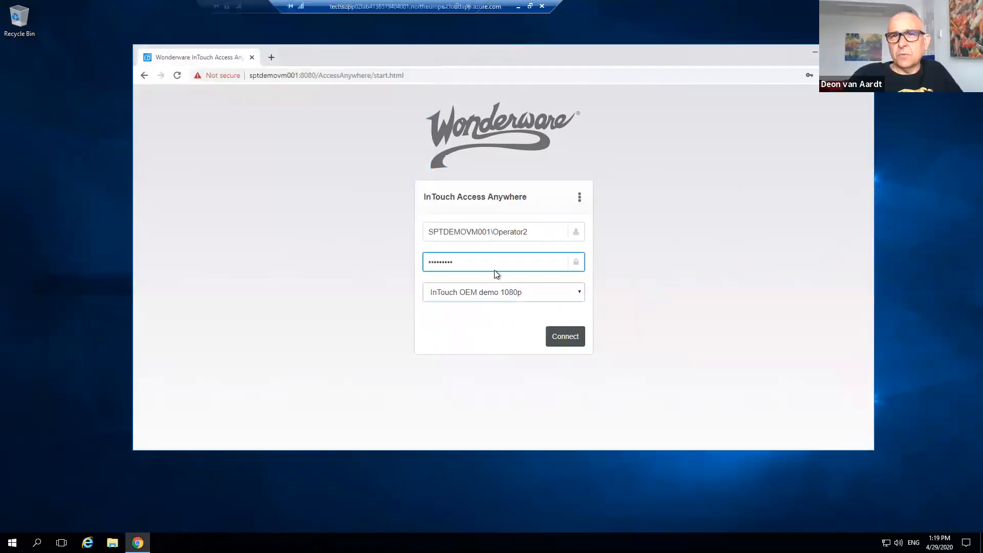
Step: Re-enter the password for Operator2, connect to the InTouch OEM demo 1080p application and open its login language list
{"action": "key", "text": "ctrl+a"}
{"action": "type", "text": "••••••••"}
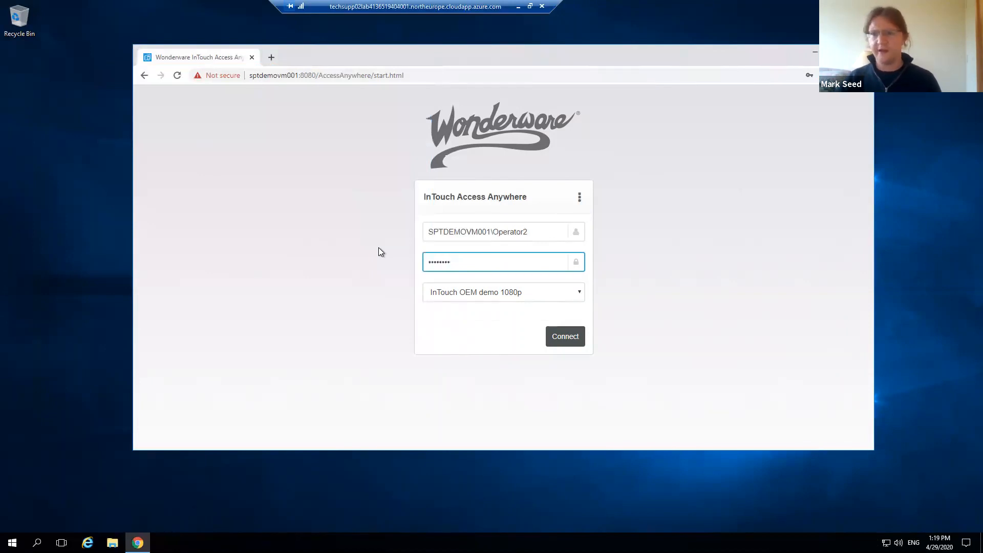
{"action": "type", "text": "•"}
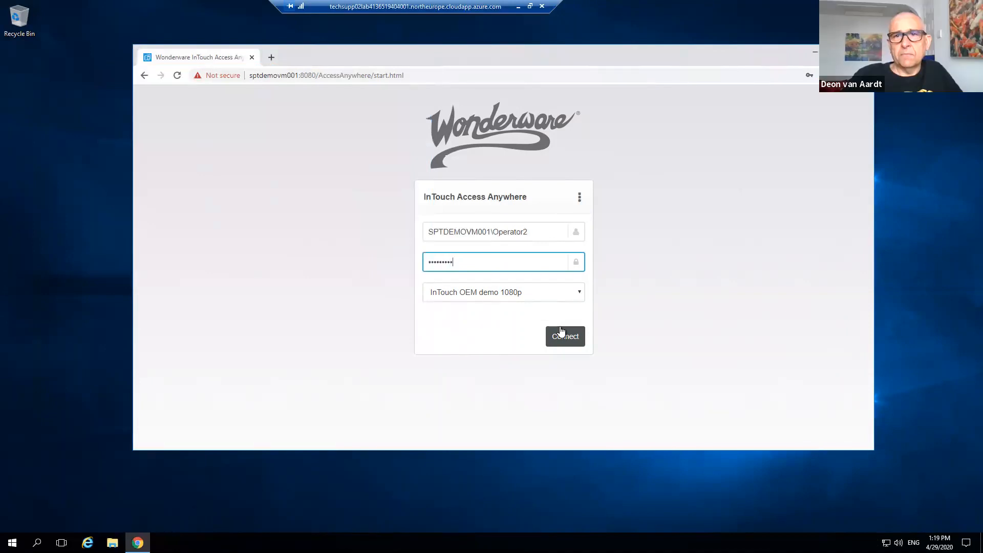
{"action": "left_click", "coordinate": [560, 340]}
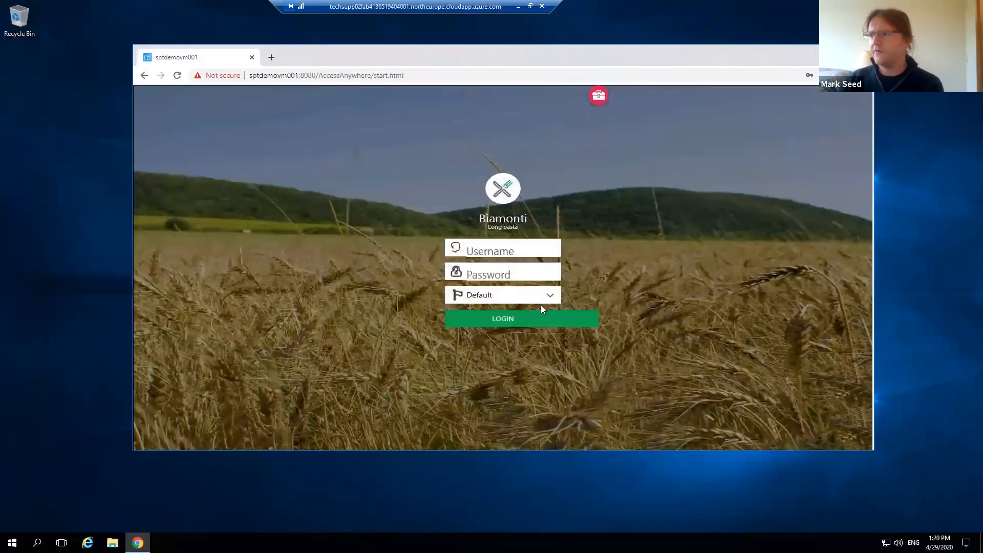
{"action": "left_click", "coordinate": [478, 300]}
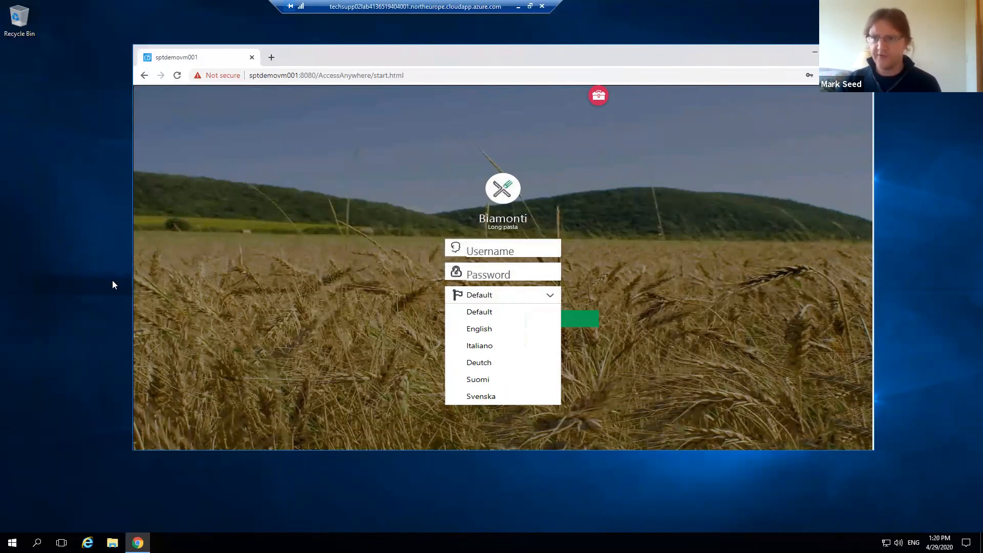
Step: Minimize the browser and start InTouch Application Manager from the Wonderware InTouch programs
{"action": "left_click", "coordinate": [812, 50]}
{"action": "left_click", "coordinate": [12, 543]}
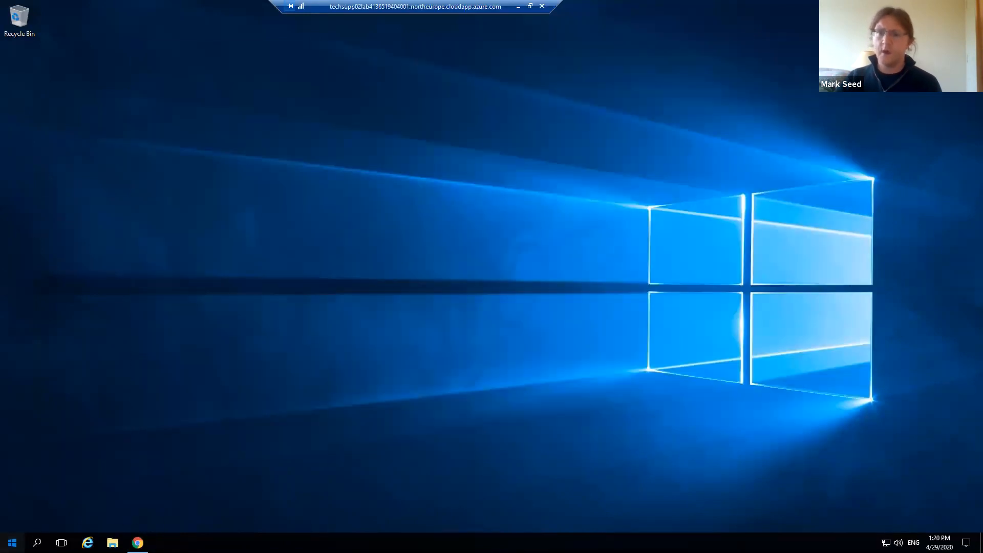
{"action": "scroll", "coordinate": [75, 384], "scroll_direction": "down", "scroll_amount": 5}
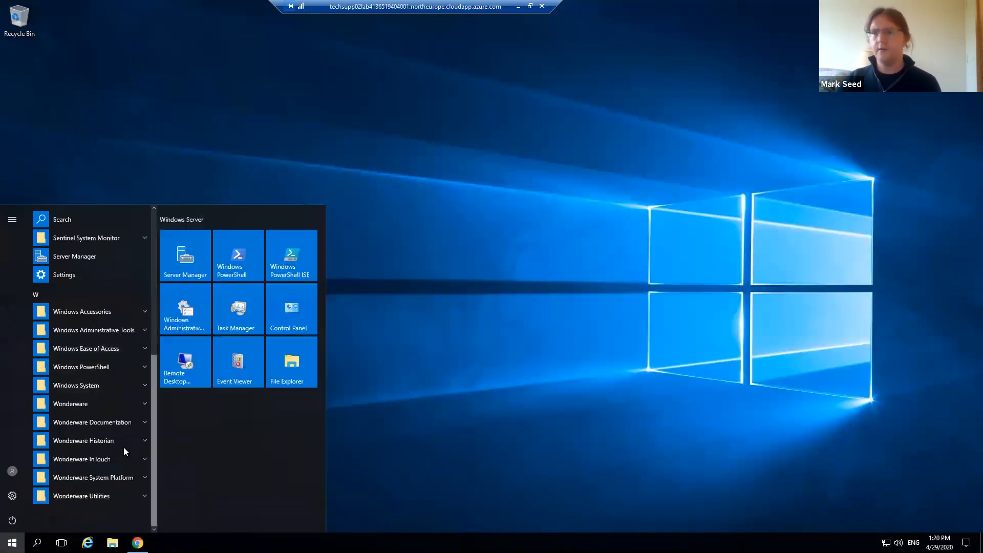
{"action": "left_click", "coordinate": [115, 462]}
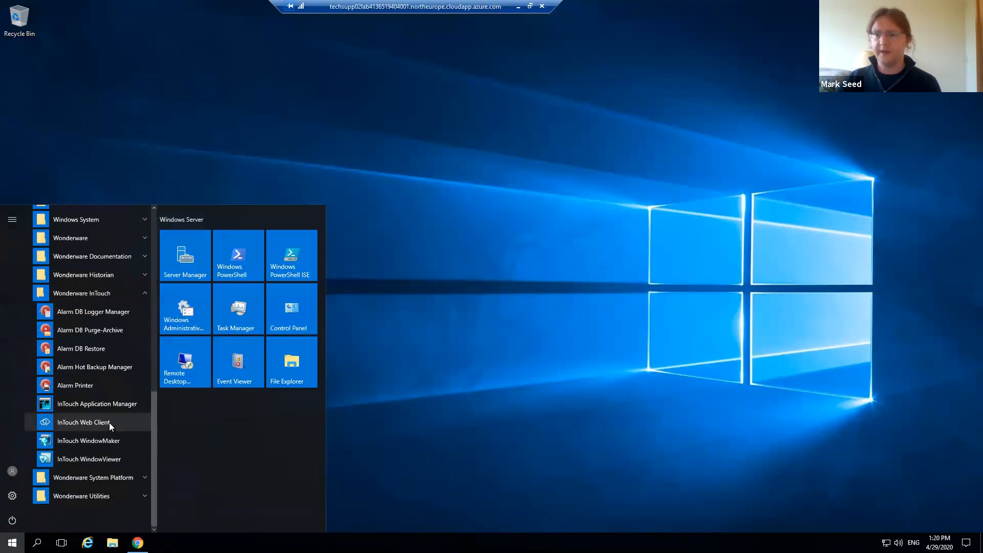
{"action": "left_click", "coordinate": [81, 405]}
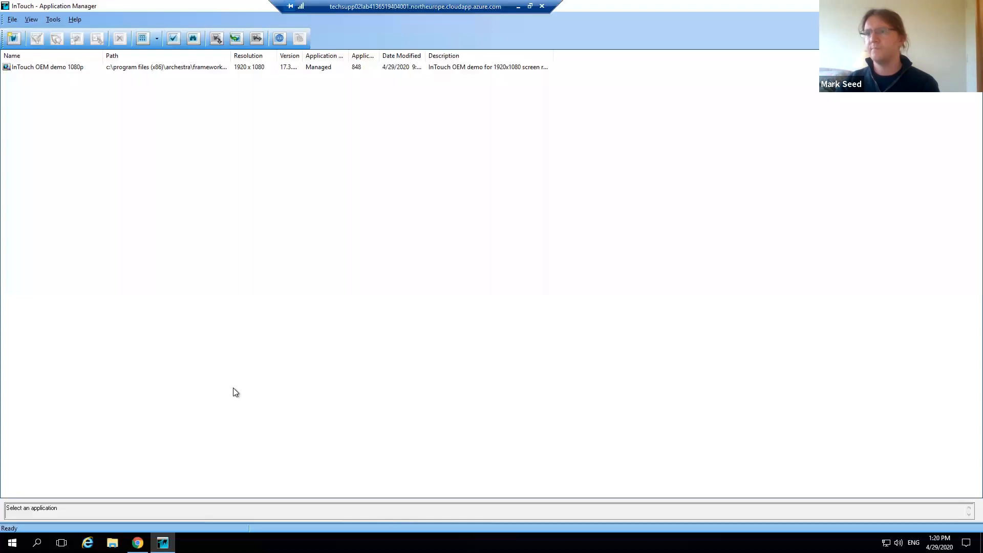
Step: Examine the dynamic resolution options in InTouch Application Manager's Node Properties and close them without changes
{"action": "left_click", "coordinate": [53, 19]}
{"action": "mouse_move", "coordinate": [74, 19]}
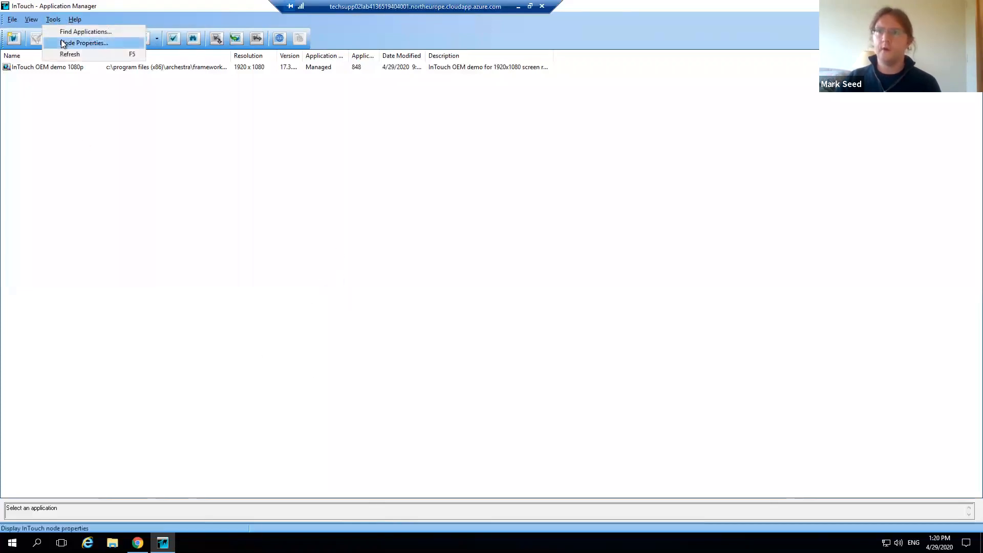
{"action": "left_click", "coordinate": [72, 42]}
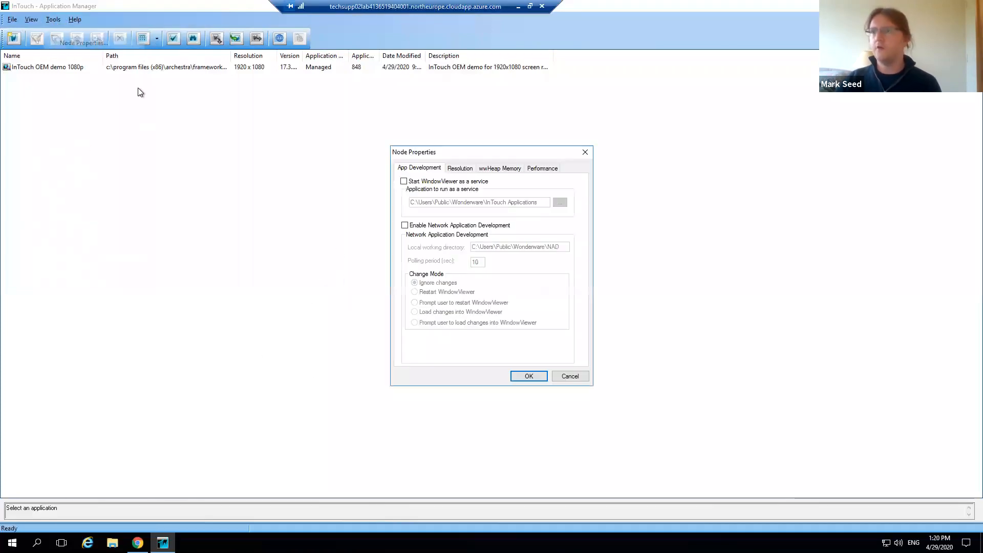
{"action": "left_click", "coordinate": [458, 167]}
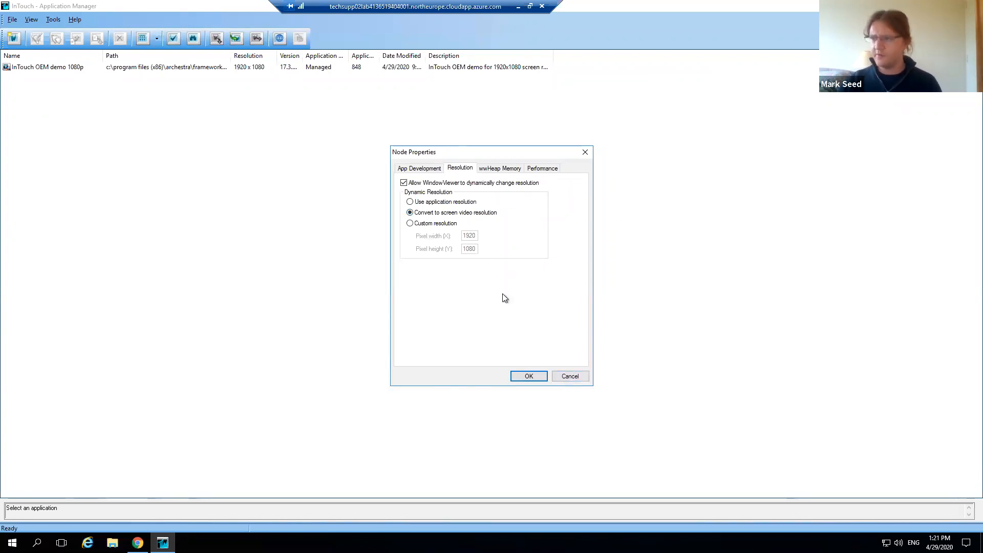
{"action": "left_click_drag", "start_coordinate": [429, 155], "coordinate": [432, 152]}
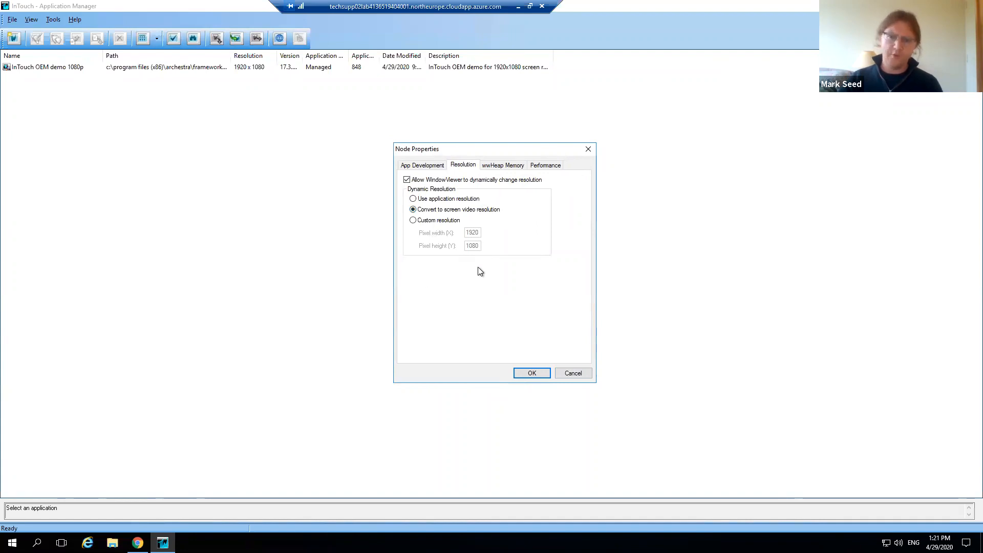
{"action": "left_click", "coordinate": [568, 372]}
Step: Open File Explorer and browse to the TechAdmin profile folder under C:\Users
{"action": "left_click", "coordinate": [112, 543]}
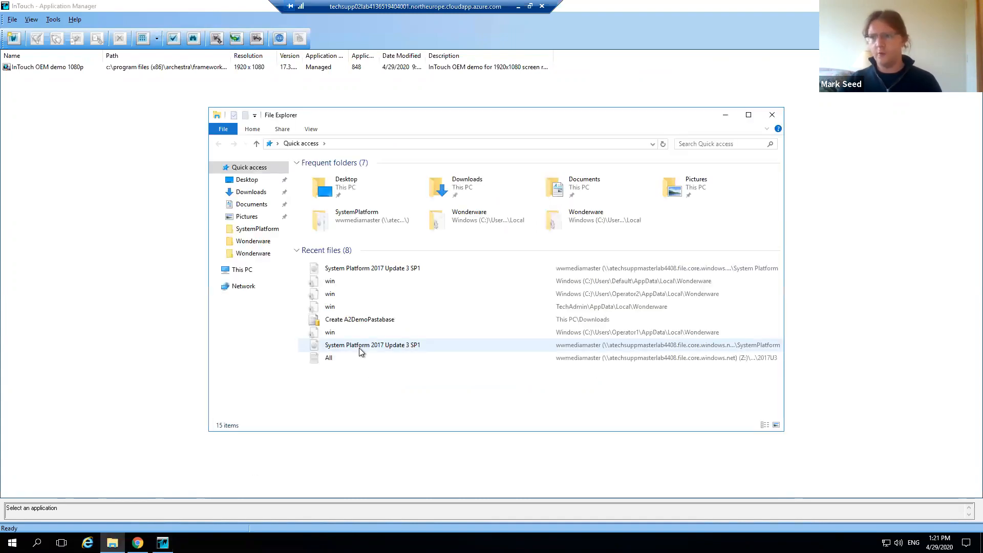
{"action": "left_click", "coordinate": [393, 145]}
{"action": "type", "text": "c"}
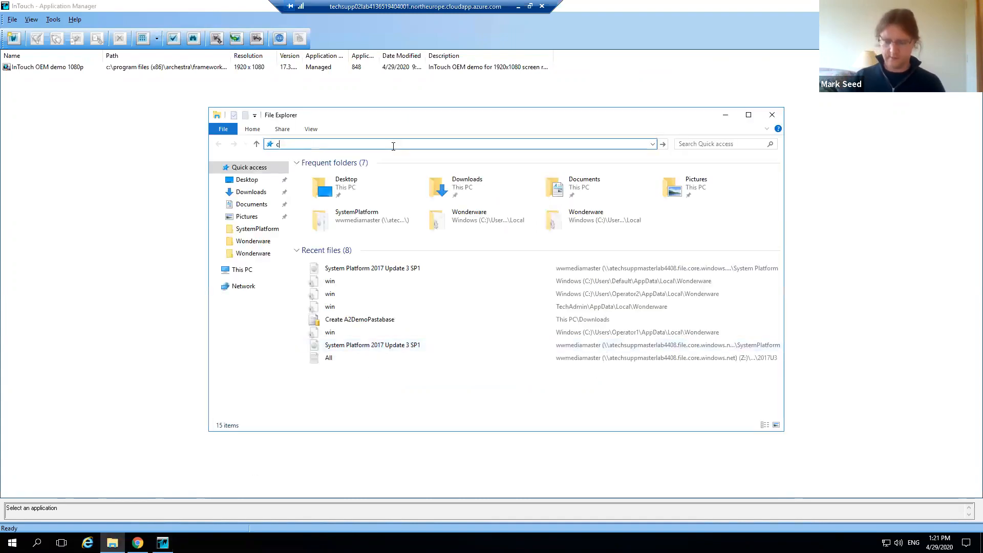
{"action": "type", "text": ":\\"}
{"action": "key", "text": "Return"}
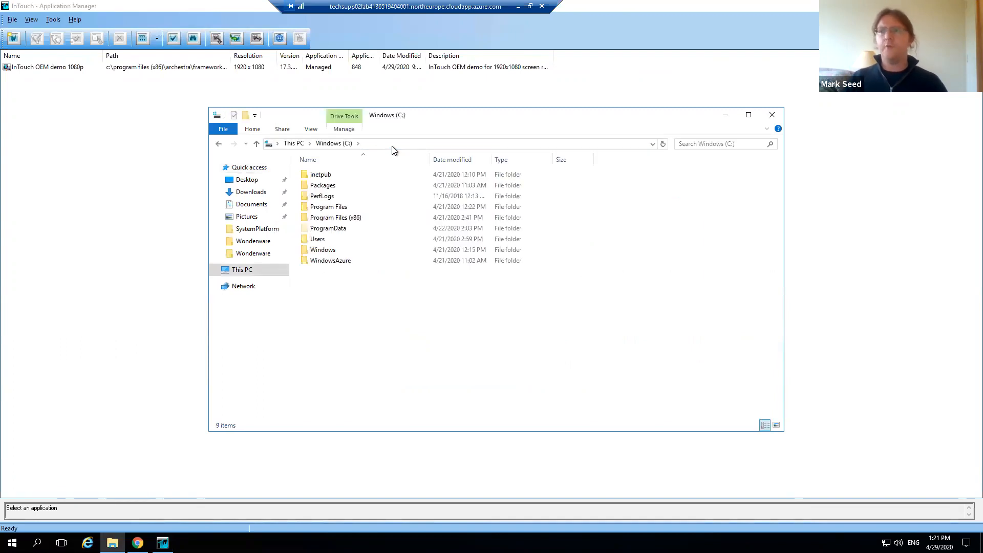
{"action": "double_click", "coordinate": [318, 239]}
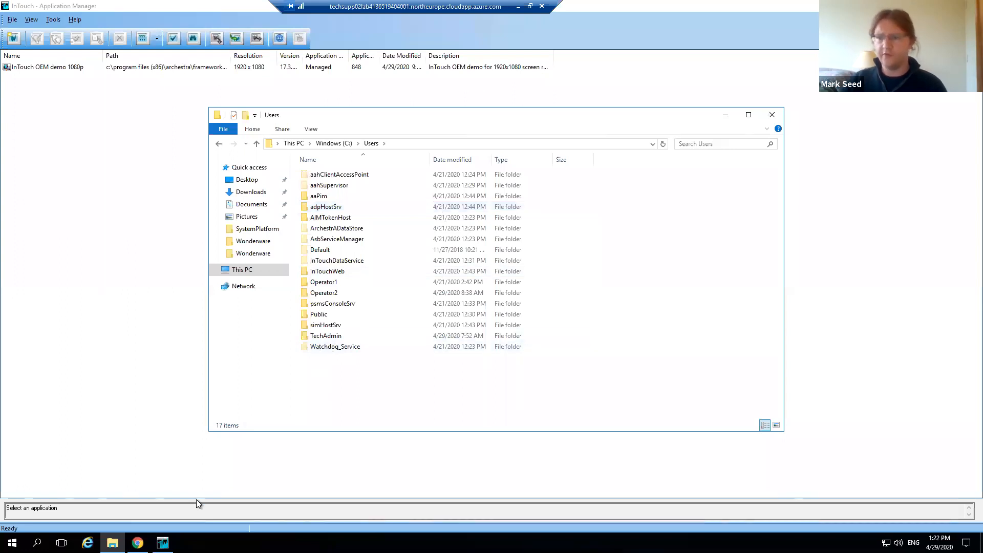
{"action": "double_click", "coordinate": [325, 337]}
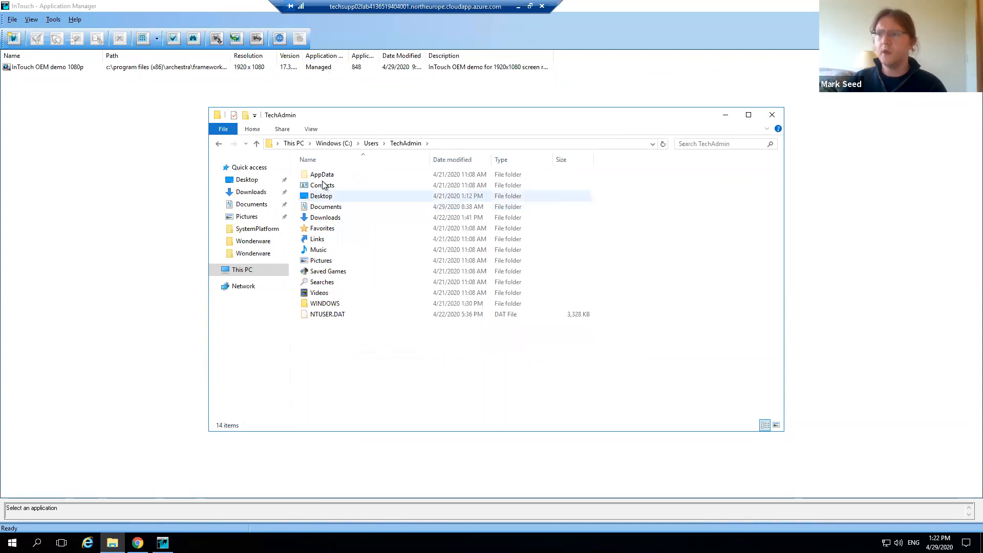
Step: Turn the display of hidden items off and back on in the TechAdmin folder
{"action": "left_click", "coordinate": [322, 179]}
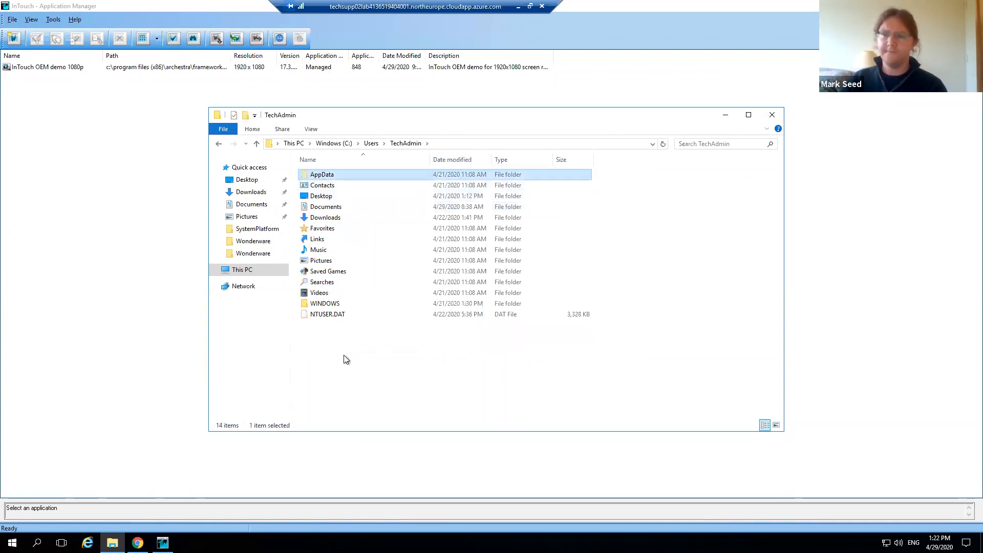
{"action": "left_click", "coordinate": [340, 399]}
{"action": "left_click", "coordinate": [309, 129]}
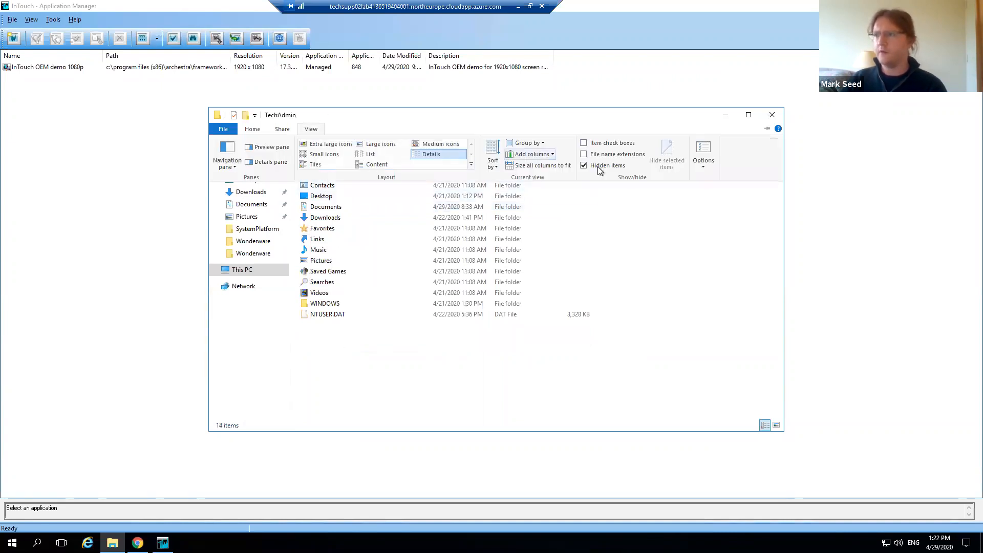
{"action": "left_click", "coordinate": [586, 167]}
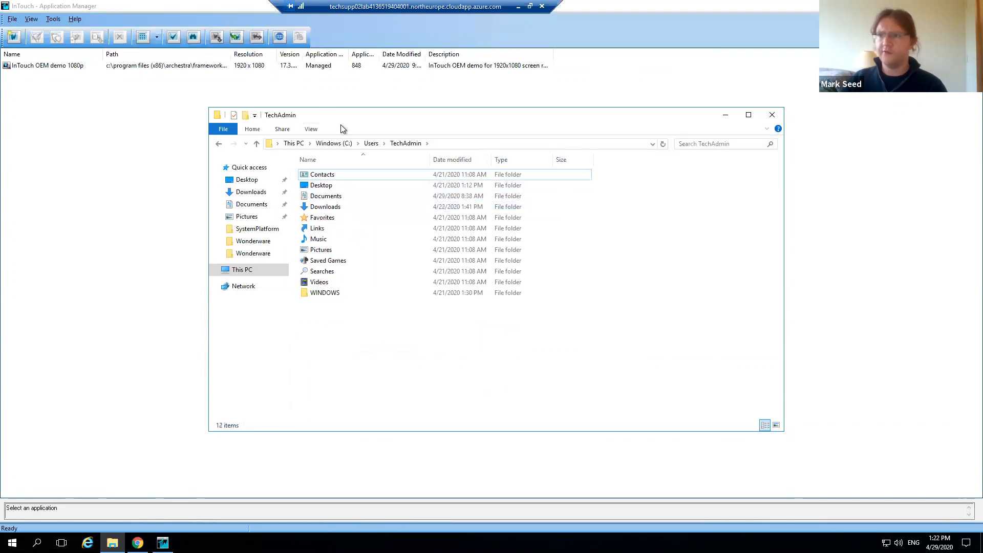
{"action": "left_click", "coordinate": [312, 130]}
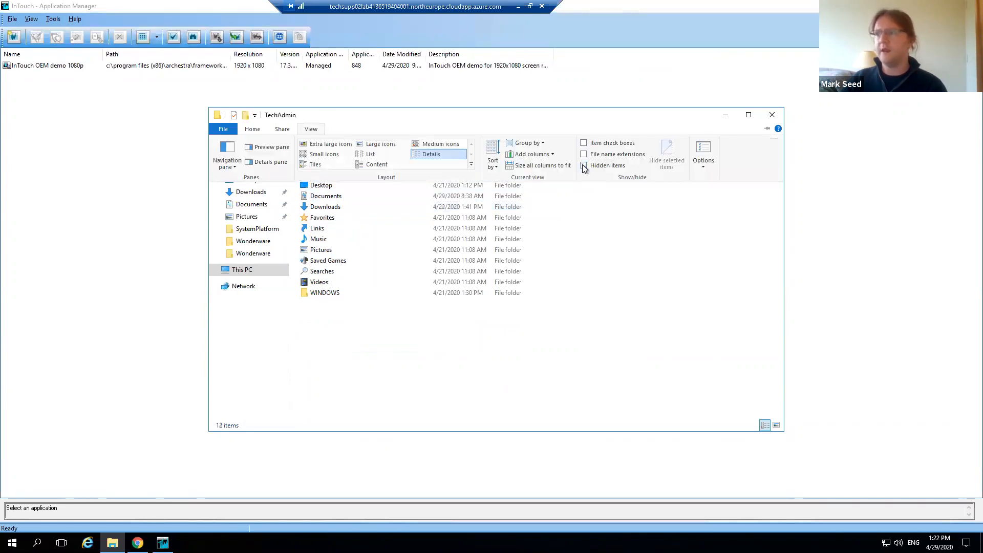
{"action": "left_click", "coordinate": [480, 293]}
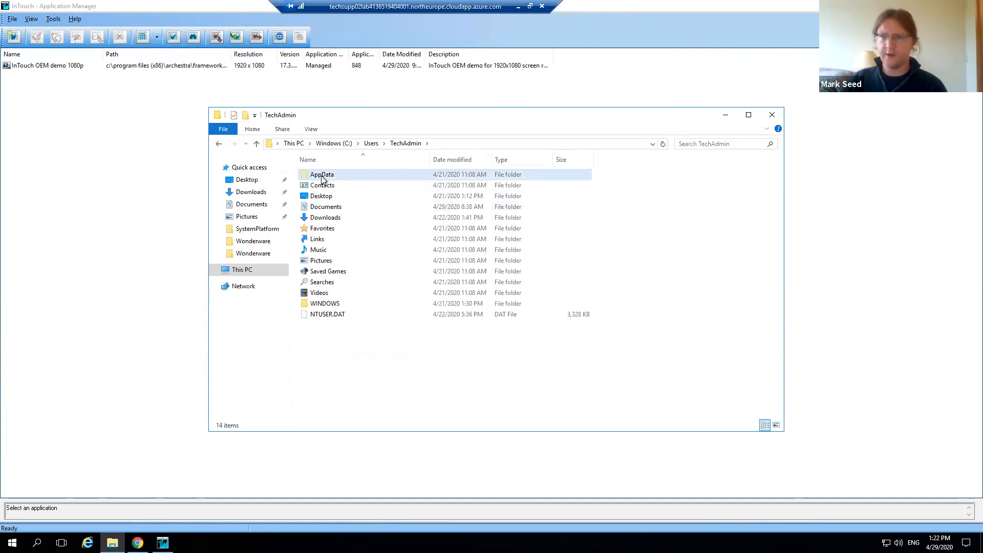
Step: Open the win configuration file from TechAdmin's AppData\Local\Wonderware folder
{"action": "double_click", "coordinate": [358, 174]}
{"action": "double_click", "coordinate": [322, 176]}
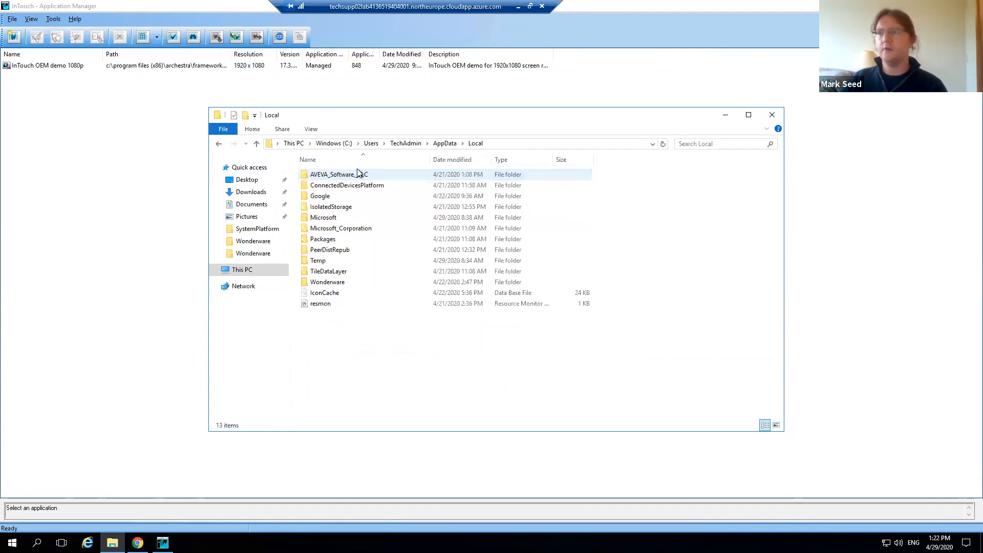
{"action": "double_click", "coordinate": [328, 282]}
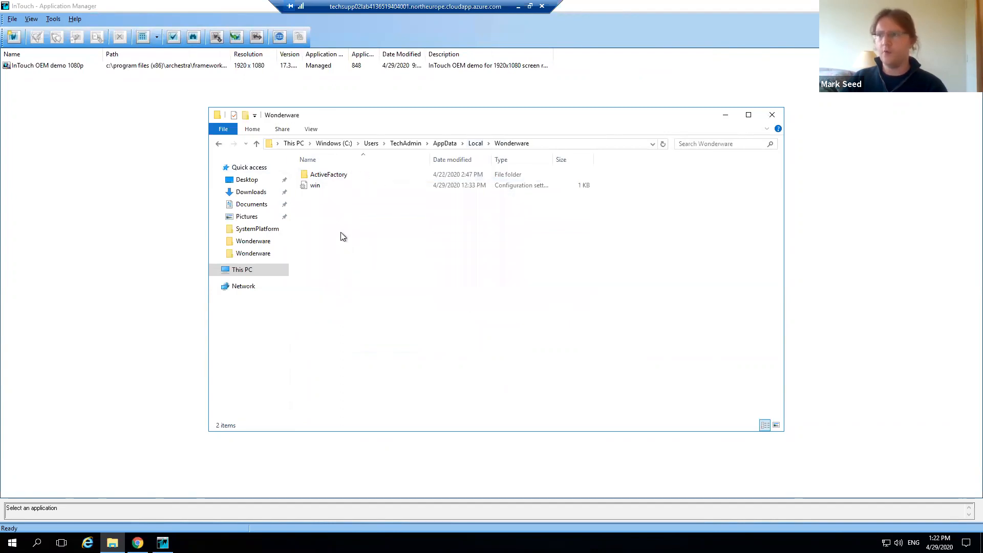
{"action": "double_click", "coordinate": [317, 188]}
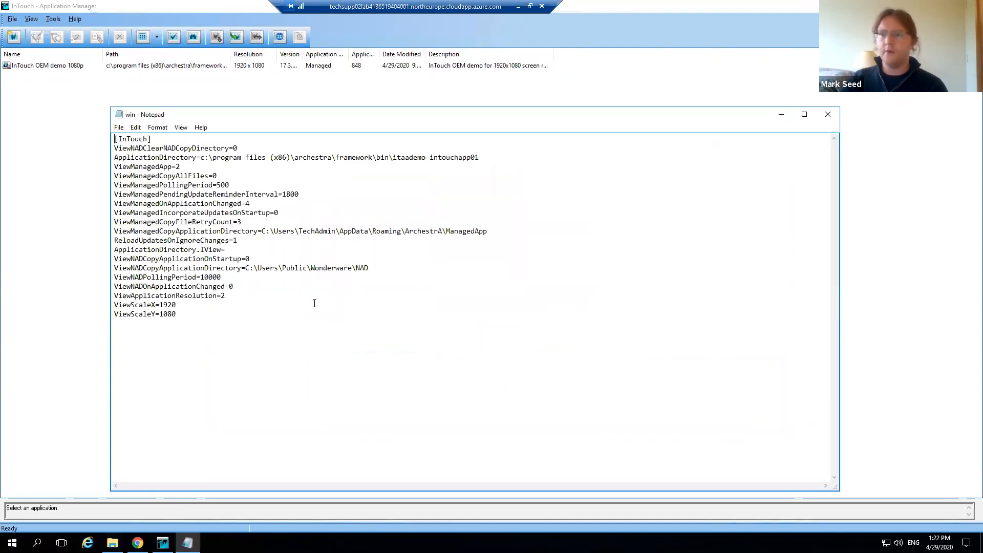
Step: Highlight TechAdmin's settings from ViewNADCopyApplicationOnStartup through ViewScaleY for review, and close the file
{"action": "left_click_drag", "start_coordinate": [207, 315], "coordinate": [109, 257]}
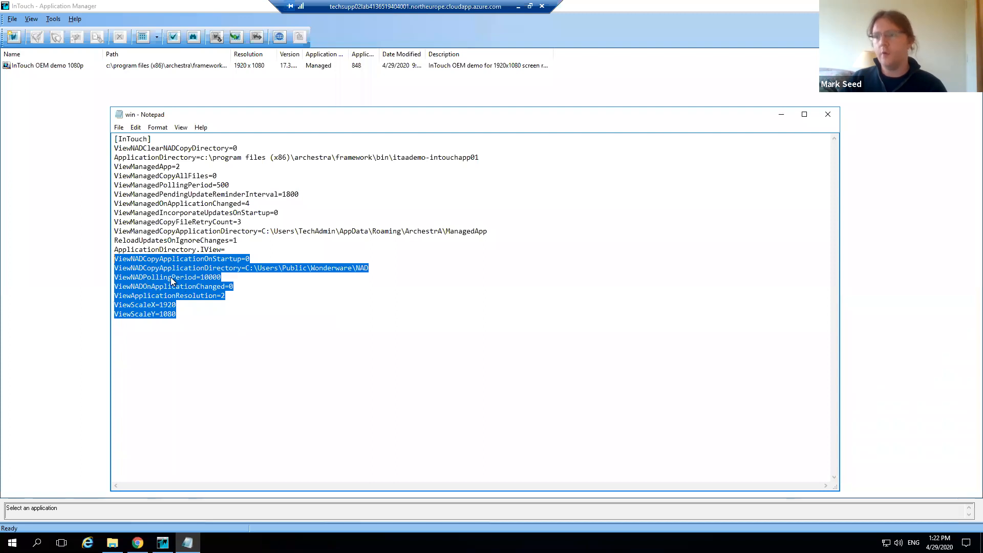
{"action": "right_click", "coordinate": [140, 285]}
{"action": "left_click", "coordinate": [204, 316]}
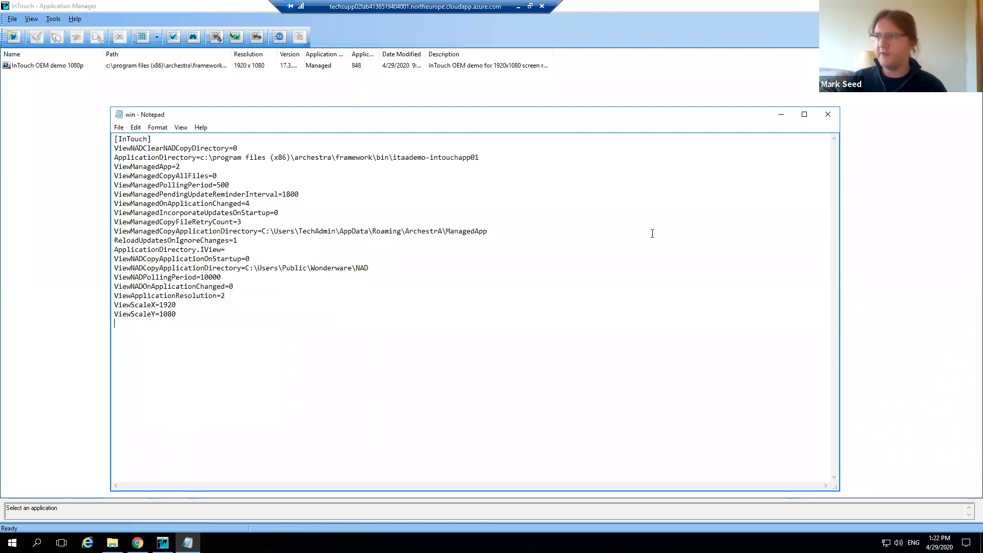
{"action": "left_click", "coordinate": [827, 114]}
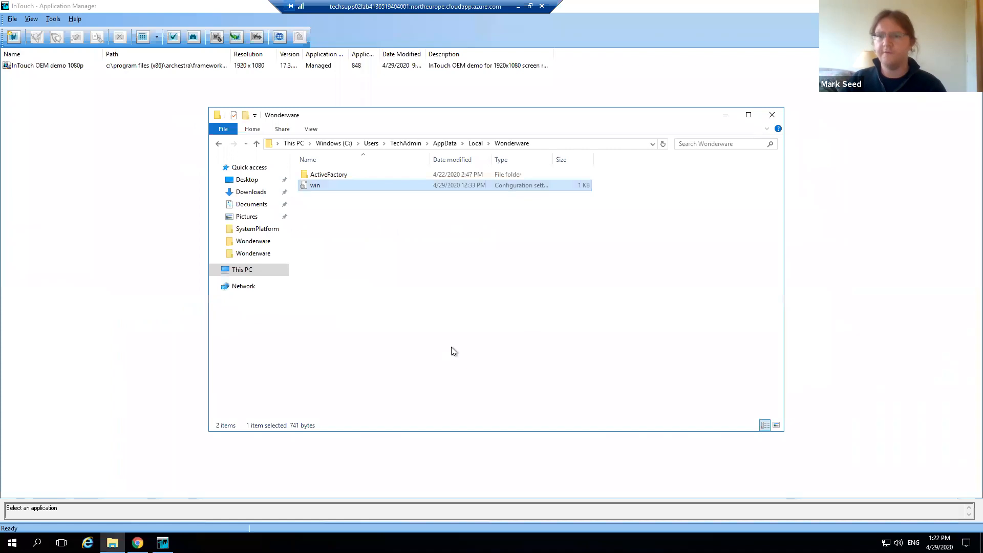
Step: Go back to the Users folder and open the win configuration file in Operator2's AppData\Local\Wonderware folder
{"action": "left_click", "coordinate": [371, 143]}
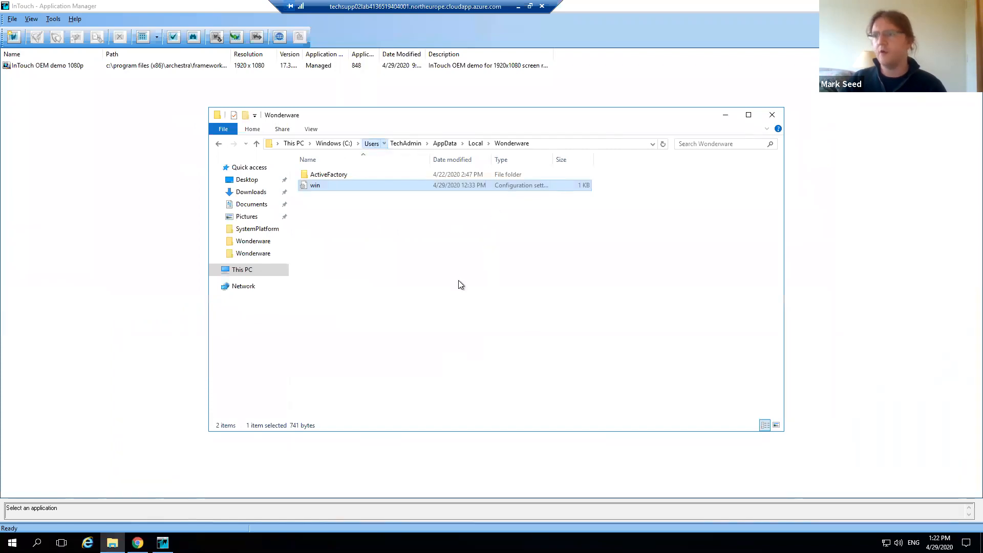
{"action": "double_click", "coordinate": [324, 293]}
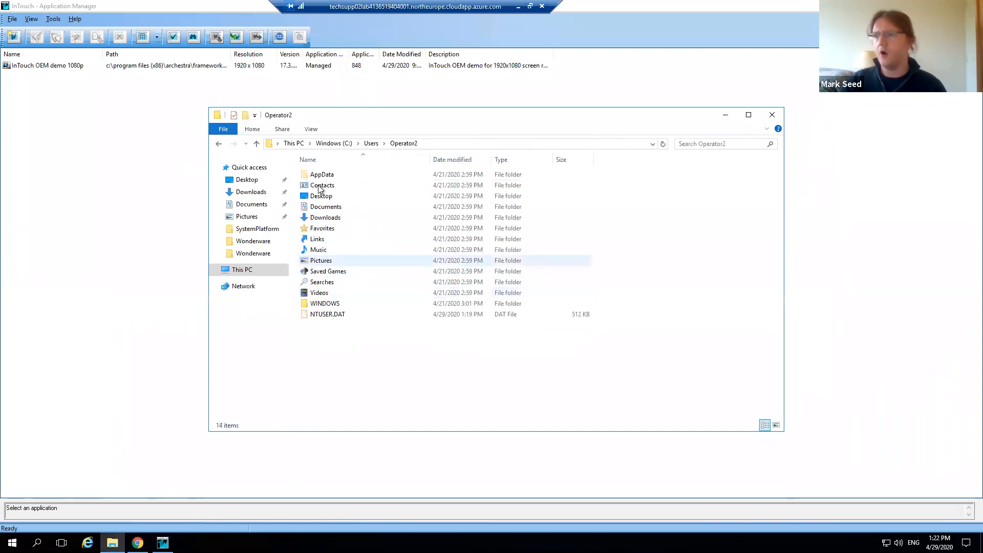
{"action": "double_click", "coordinate": [352, 176]}
{"action": "double_click", "coordinate": [333, 176]}
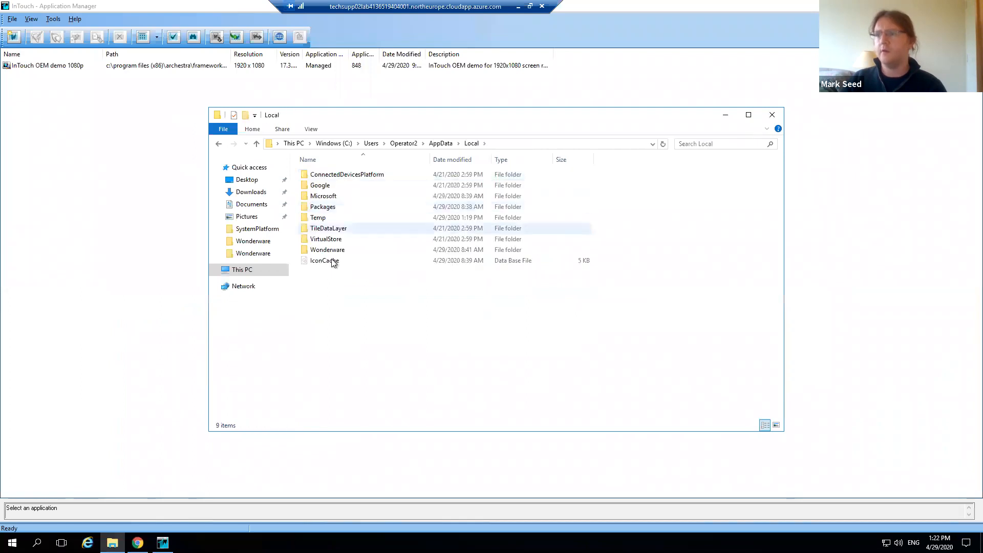
{"action": "double_click", "coordinate": [330, 249]}
{"action": "double_click", "coordinate": [315, 186]}
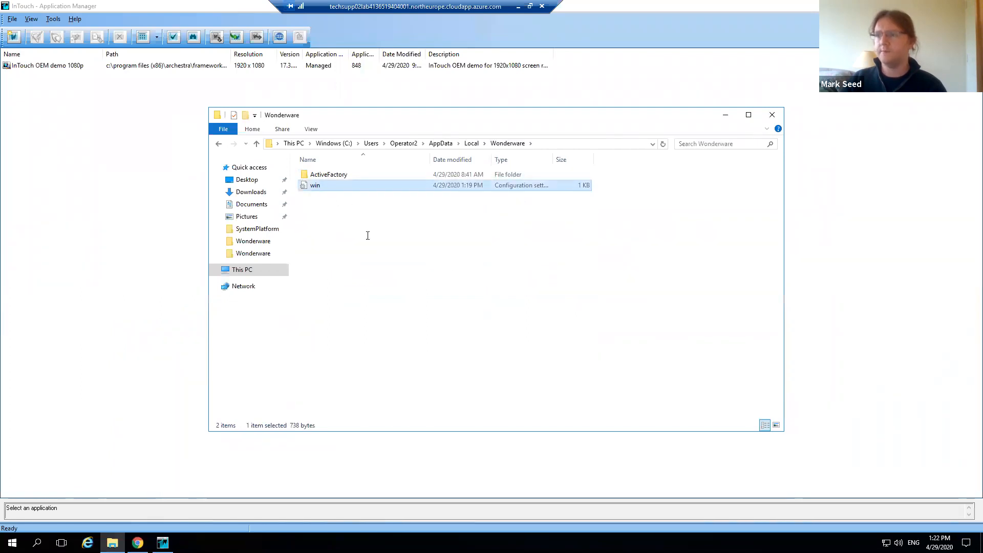
Step: Highlight Operator2's settings from ViewNADCopyApplicationOnStartup through ViewScaleY for review, and close the file without saving
{"action": "key", "text": "shift+Up"}
{"action": "key", "text": "shift+Up"}
{"action": "key", "text": "shift+Up"}
{"action": "key", "text": "shift+Up"}
{"action": "key", "text": "shift+Up"}
{"action": "key", "text": "shift+Up"}
{"action": "key", "text": "shift+Up"}
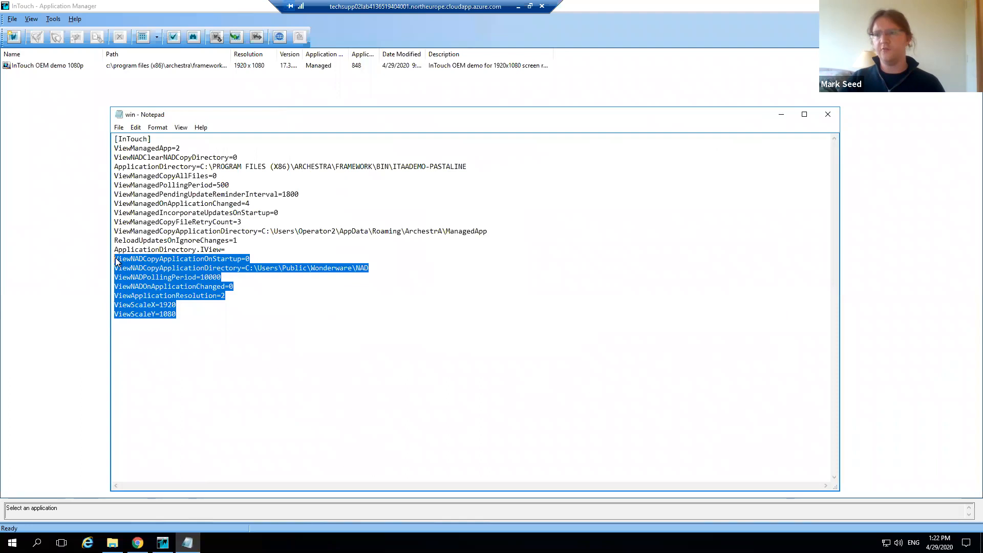
{"action": "key", "text": "Right"}
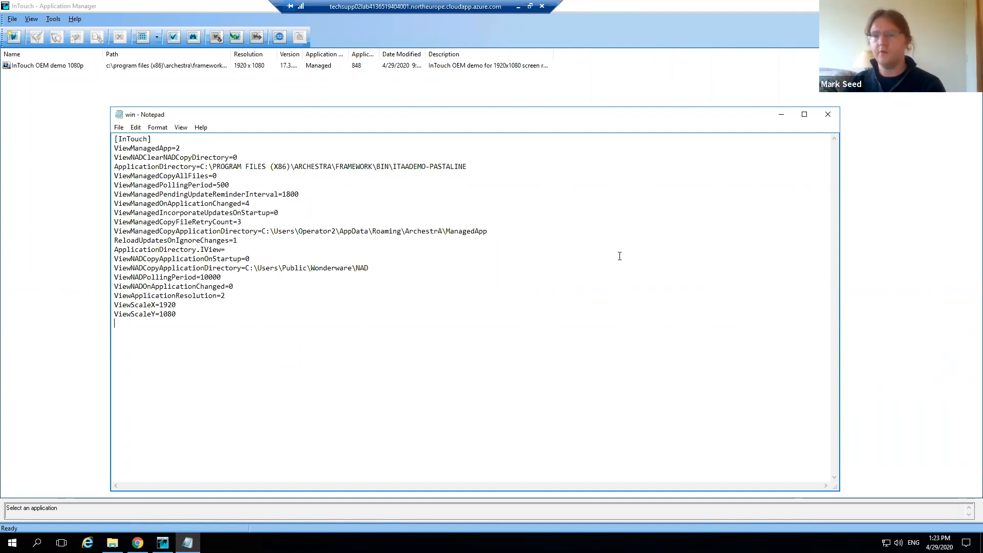
{"action": "left_click", "coordinate": [826, 115]}
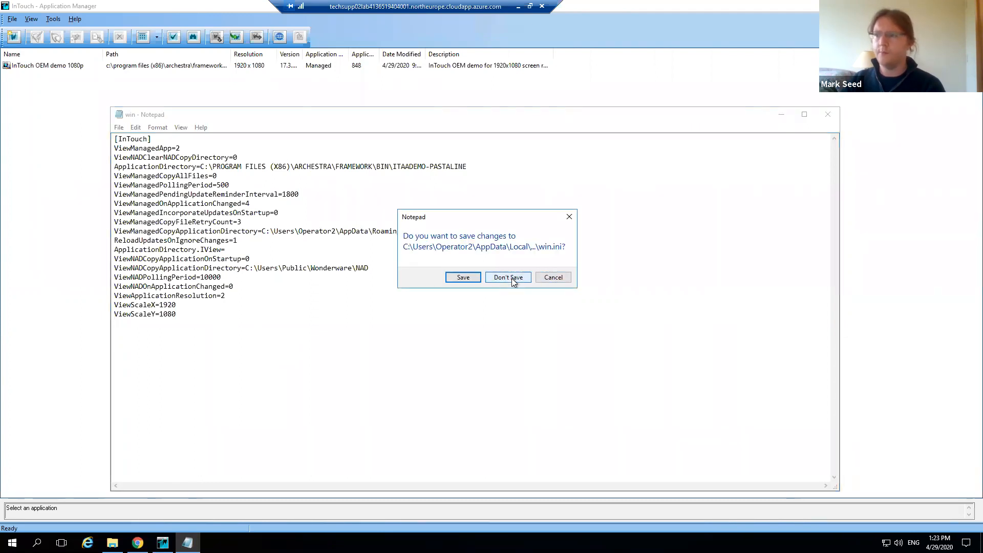
{"action": "left_click", "coordinate": [511, 279]}
{"action": "left_click", "coordinate": [416, 290]}
Step: Go back to the Users folder and open the win configuration file in the Default user's AppData\Local\Wonderware folder
{"action": "left_click", "coordinate": [372, 145]}
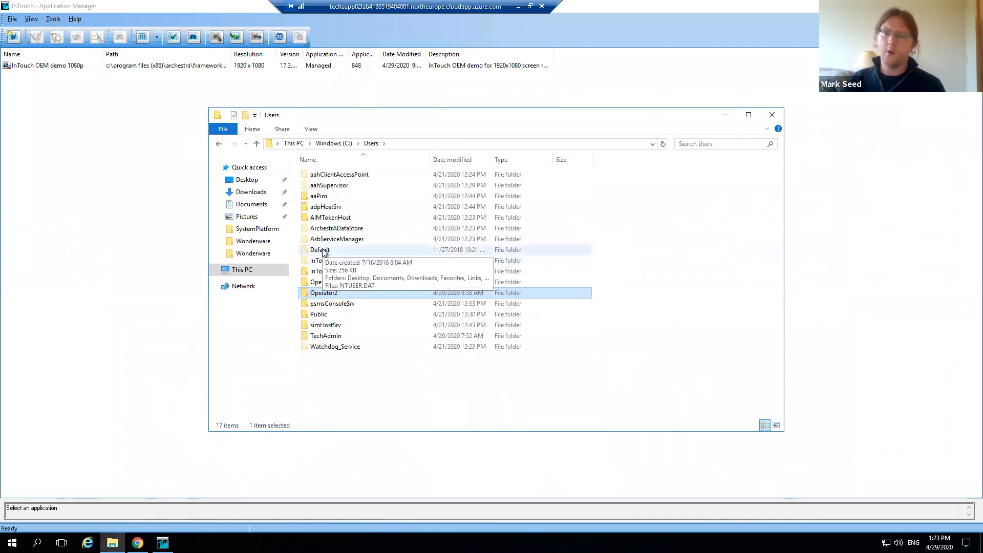
{"action": "double_click", "coordinate": [323, 251]}
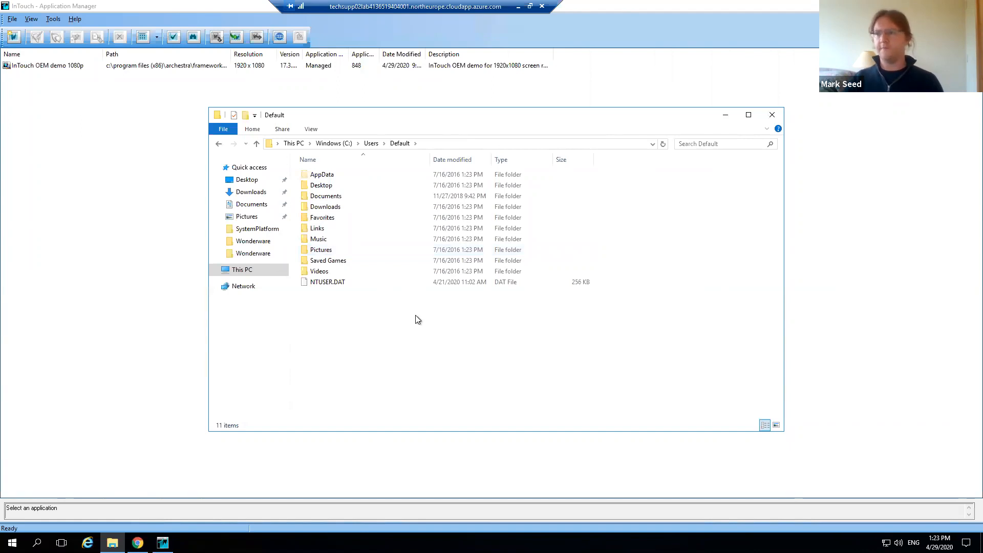
{"action": "left_click", "coordinate": [373, 143]}
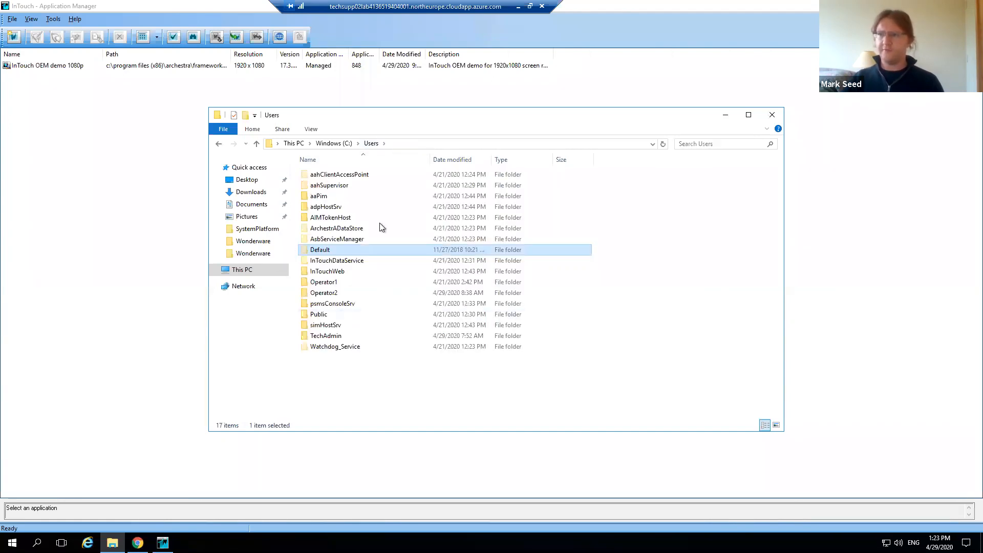
{"action": "double_click", "coordinate": [325, 250]}
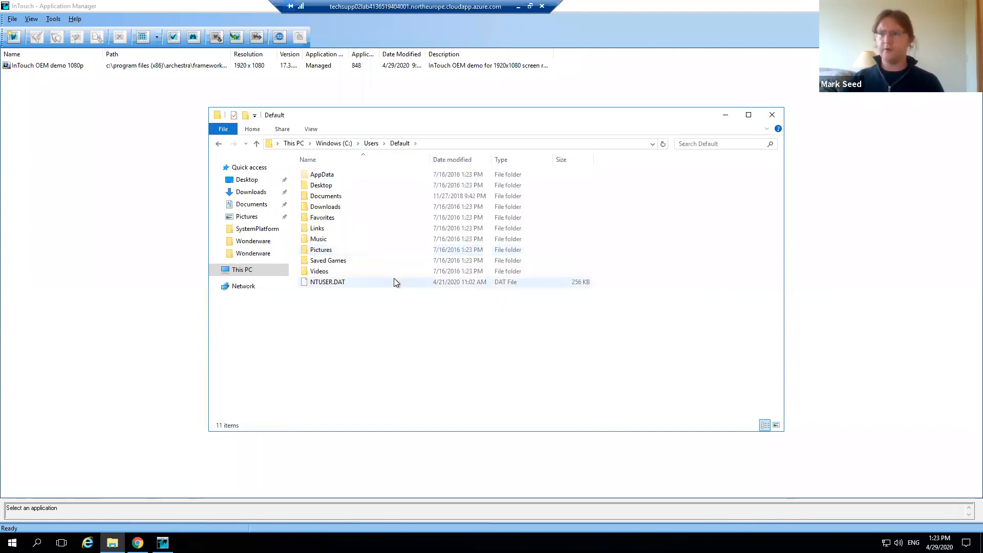
{"action": "double_click", "coordinate": [320, 176]}
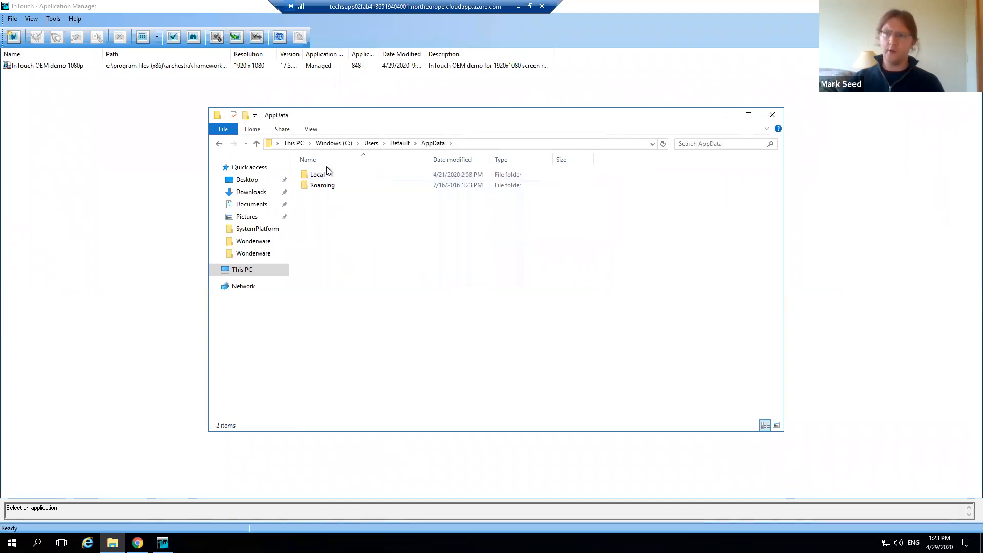
{"action": "left_click", "coordinate": [321, 175]}
{"action": "double_click", "coordinate": [321, 176]}
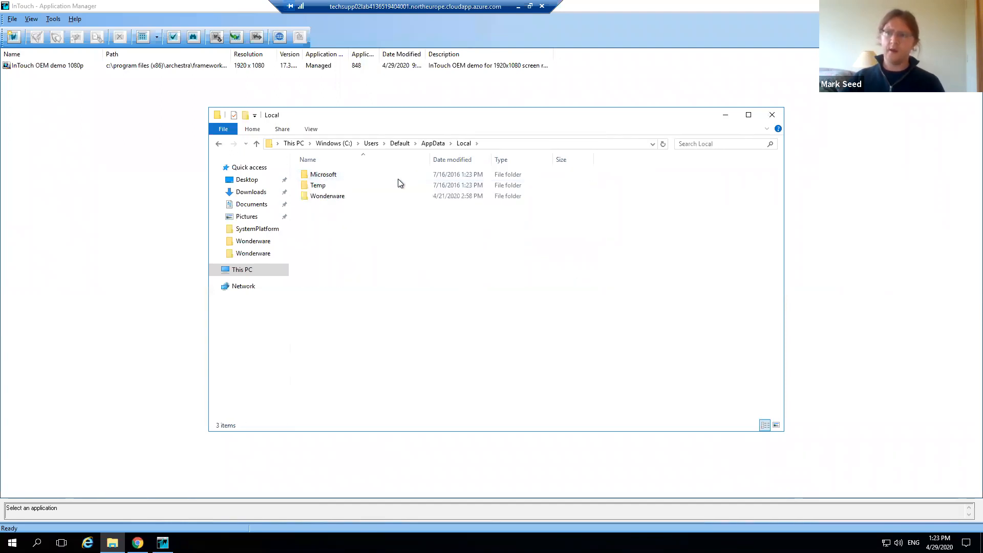
{"action": "double_click", "coordinate": [333, 199]}
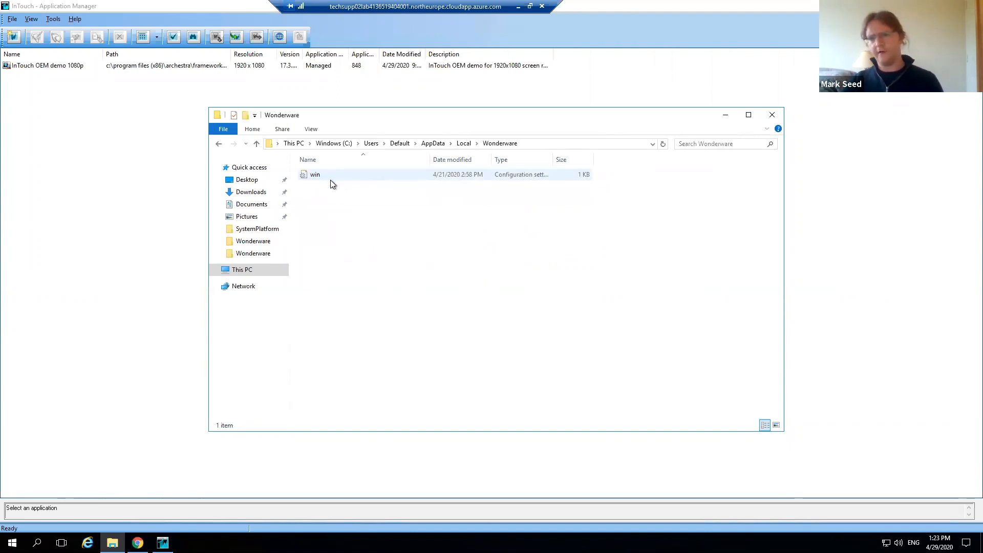
{"action": "double_click", "coordinate": [315, 175]}
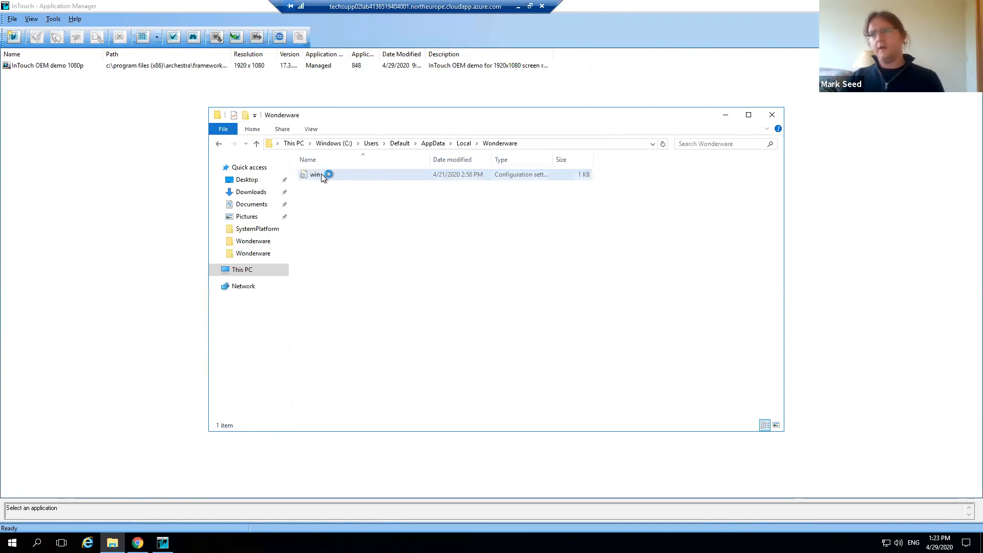
Step: Close the win configuration file and the Wonderware folder window, and switch to the VM00 remote desktop session
{"action": "left_click", "coordinate": [827, 115]}
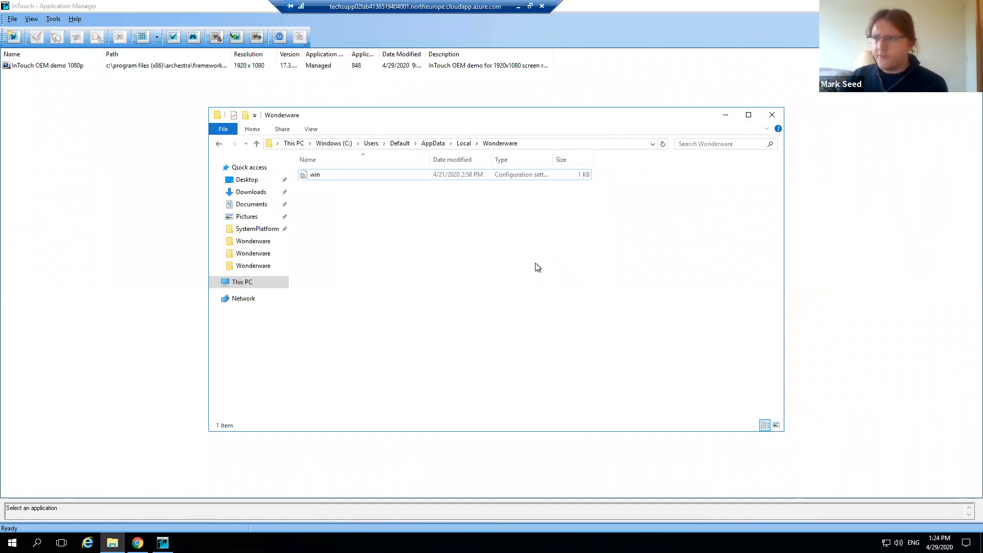
{"action": "key", "text": "alt+F4"}
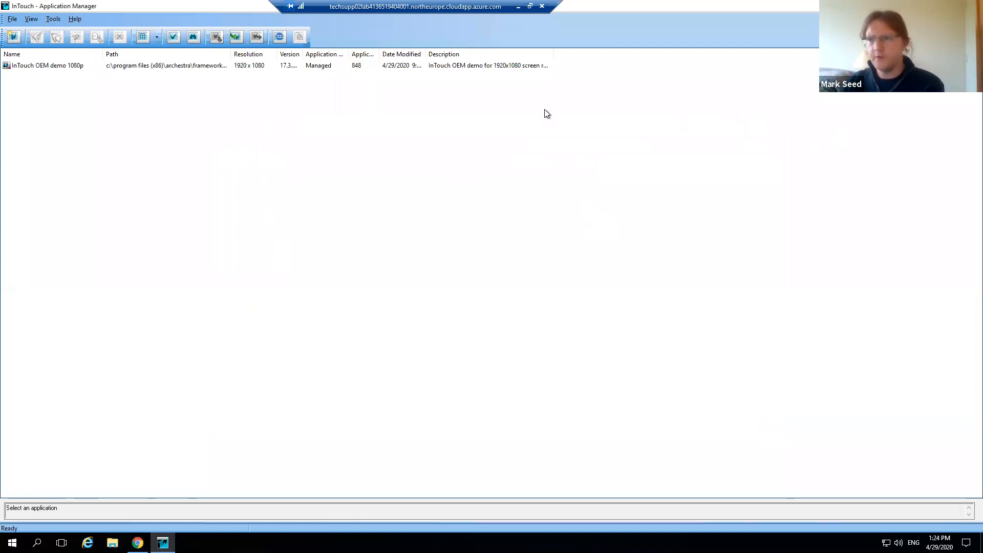
{"action": "left_click", "coordinate": [519, 7]}
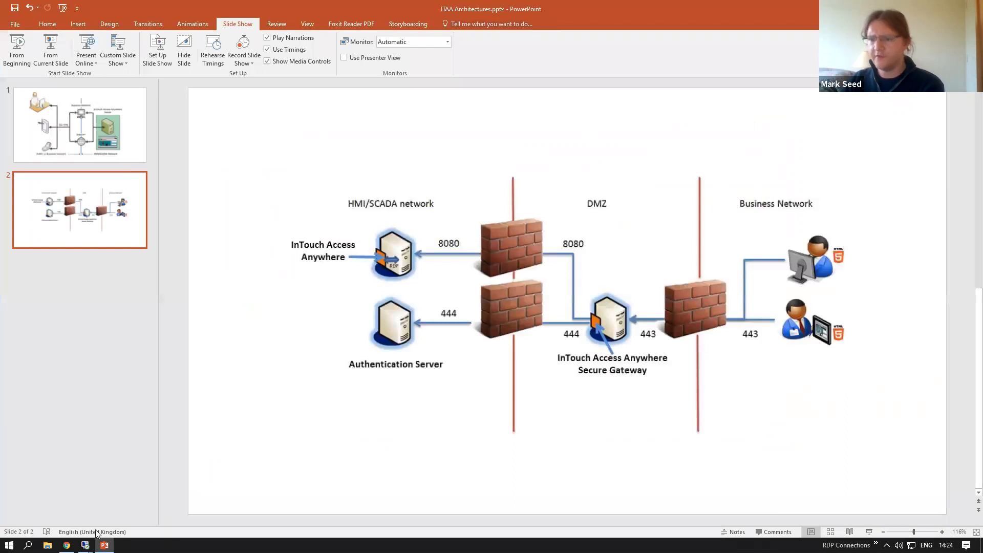
{"action": "mouse_move", "coordinate": [85, 545]}
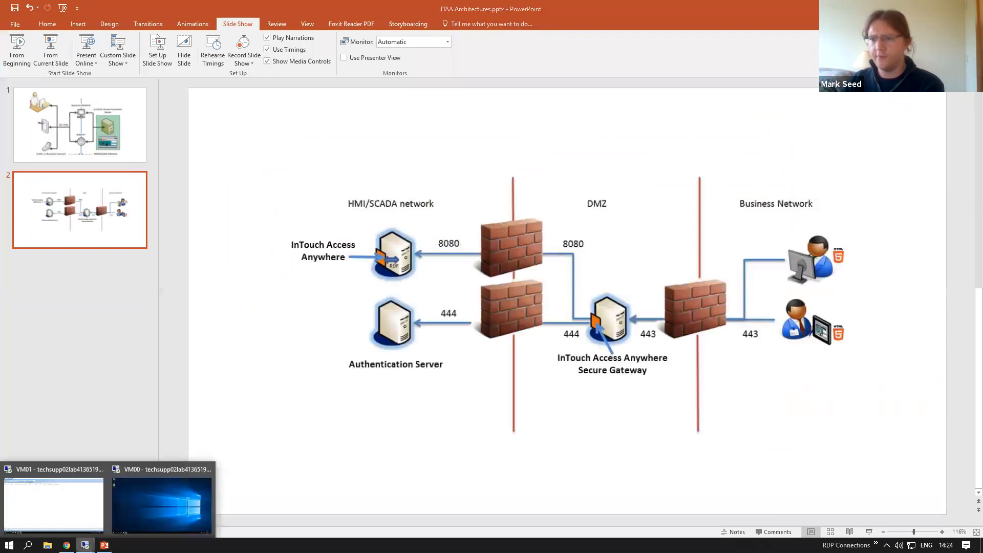
{"action": "left_click", "coordinate": [183, 482]}
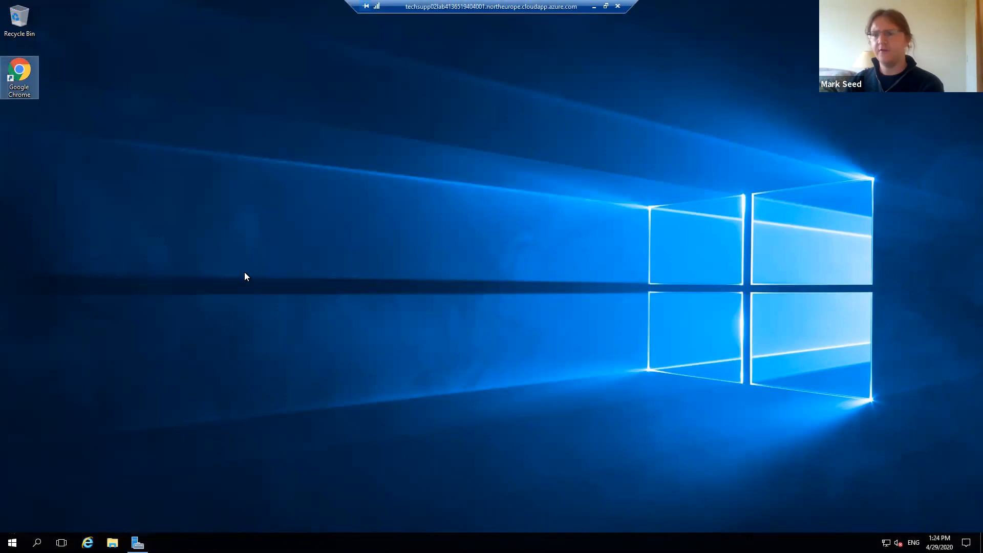
Step: Start Google Chrome and open the InTouch Access Anywhere page at sptdemovm001:8080
{"action": "double_click", "coordinate": [23, 78]}
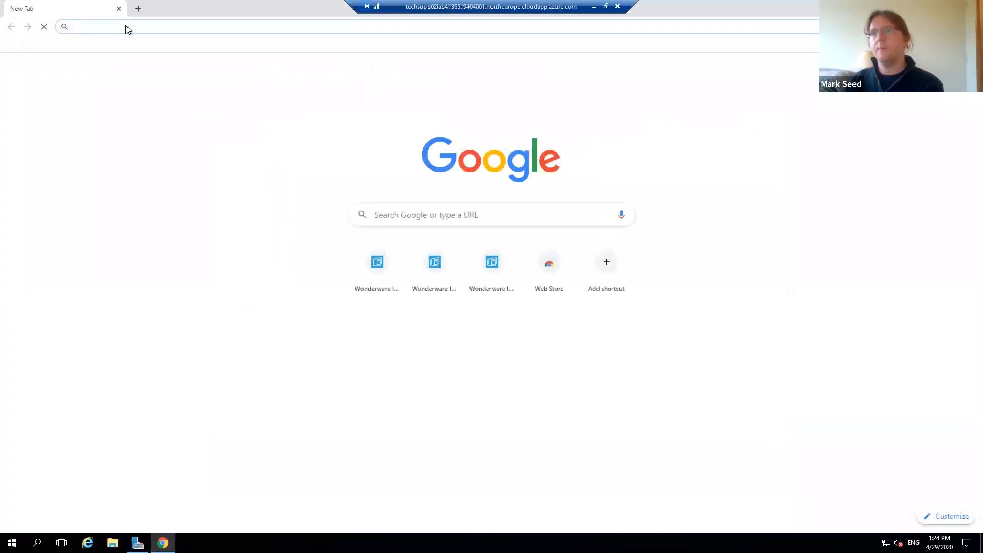
{"action": "type", "text": "spt"}
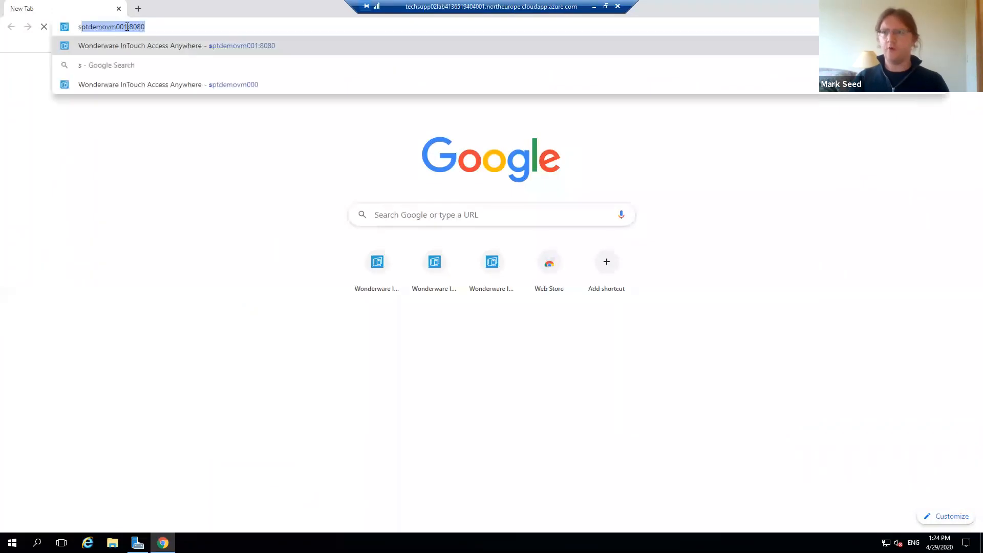
{"action": "left_click", "coordinate": [155, 30]}
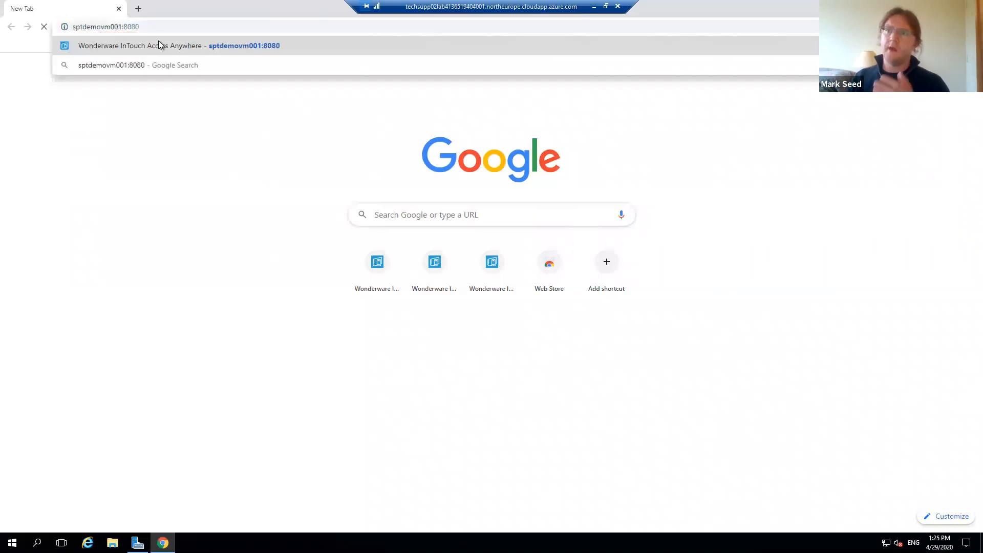
{"action": "left_click", "coordinate": [158, 41]}
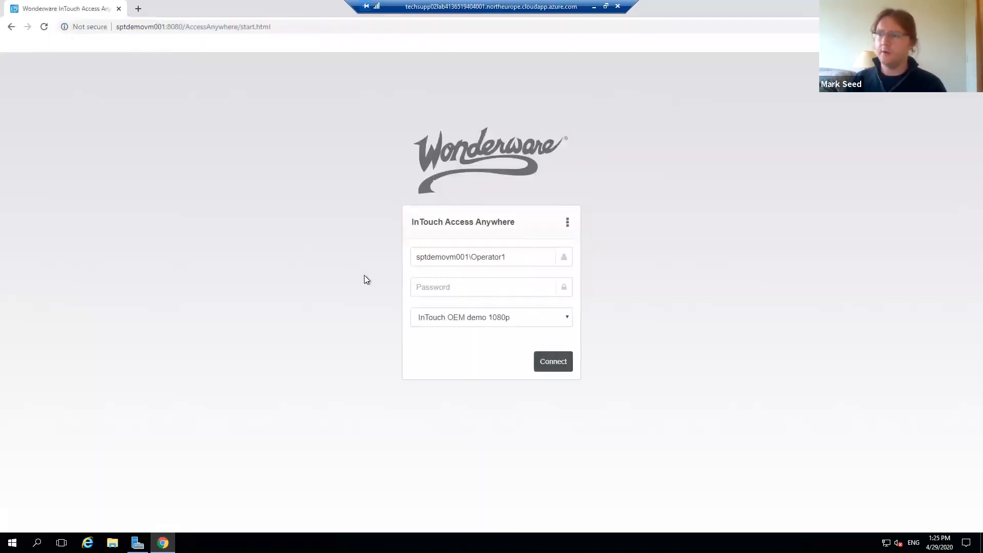
Step: Enter the account password for sptdemovm001\Operator1 and connect to the InTouch OEM demo 1080p application
{"action": "left_click", "coordinate": [507, 323]}
{"action": "left_click", "coordinate": [508, 330]}
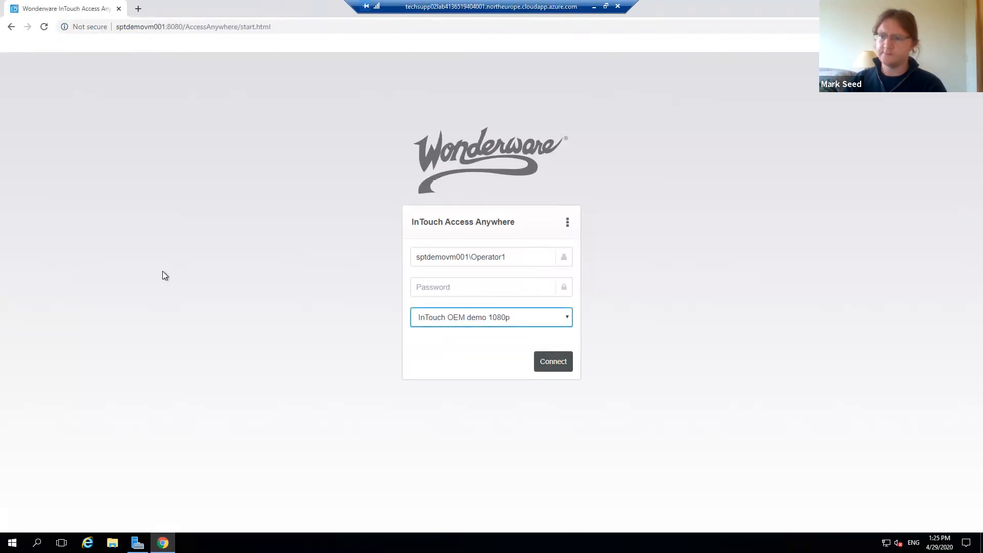
{"action": "left_click", "coordinate": [495, 282]}
{"action": "type", "text": "*"}
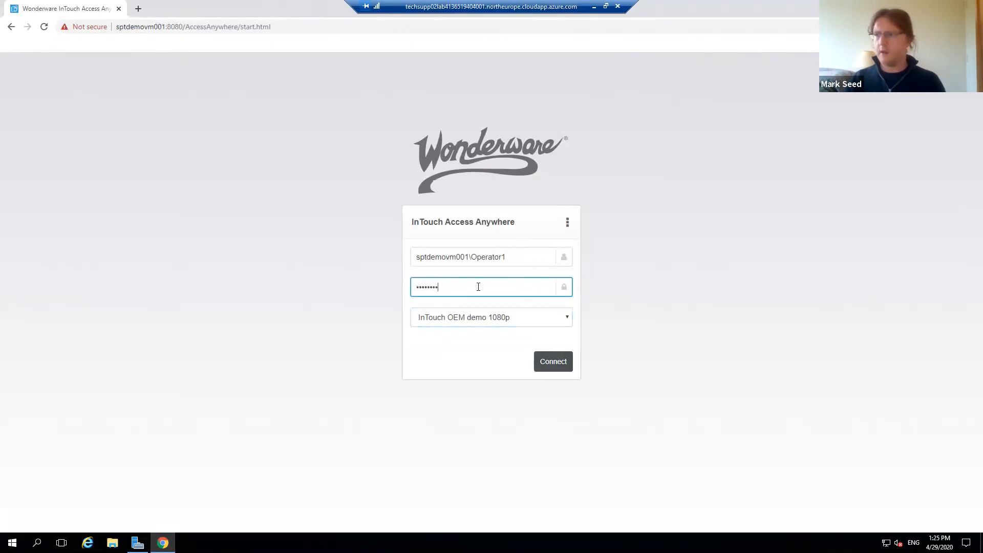
{"action": "type", "text": "********"}
{"action": "key", "text": "Return"}
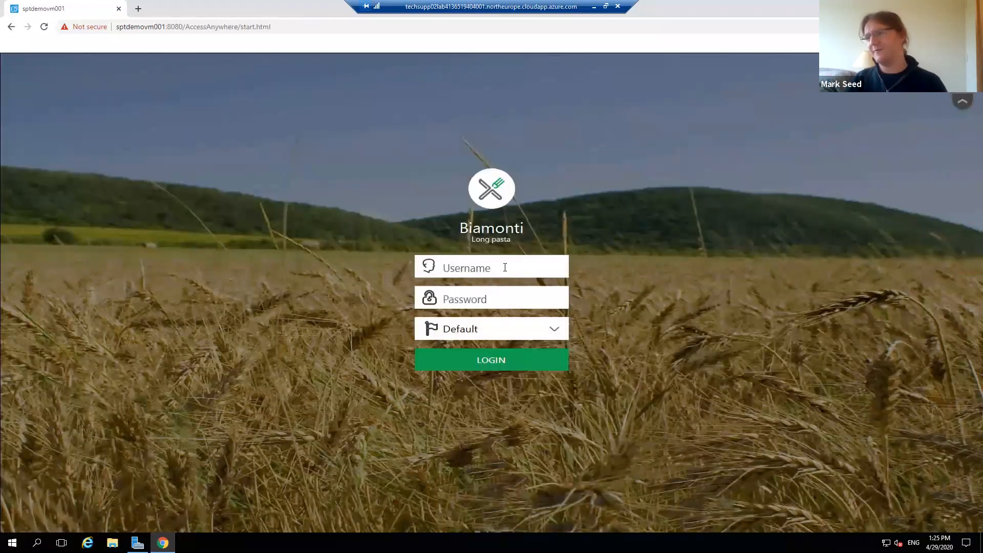
Step: Log in to the Biamonti demo application with the operator's username and password, and select the Mixing section
{"action": "left_click", "coordinate": [504, 268]}
{"action": "type", "text": "Markus"}
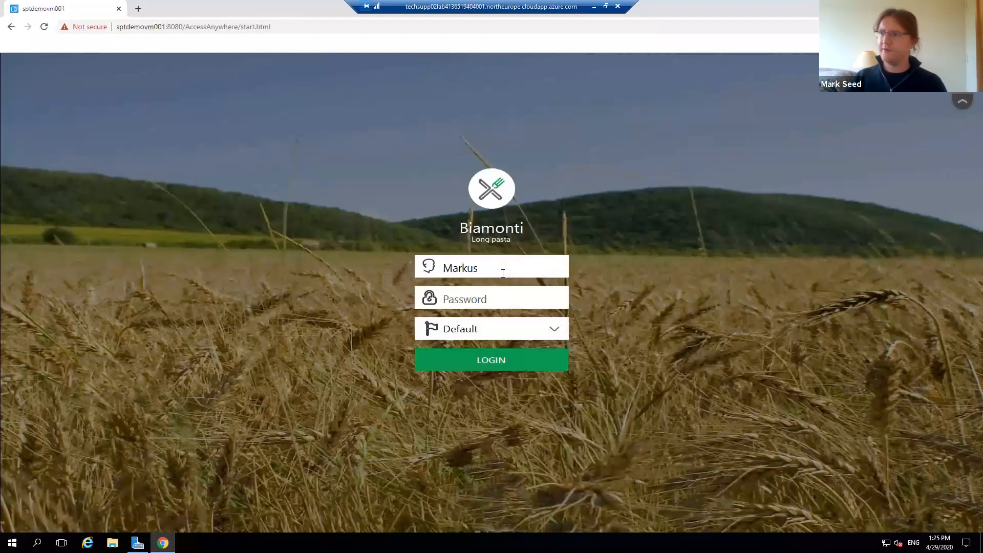
{"action": "left_click", "coordinate": [496, 300]}
{"action": "type", "text": "*******"}
{"action": "key", "text": "Return"}
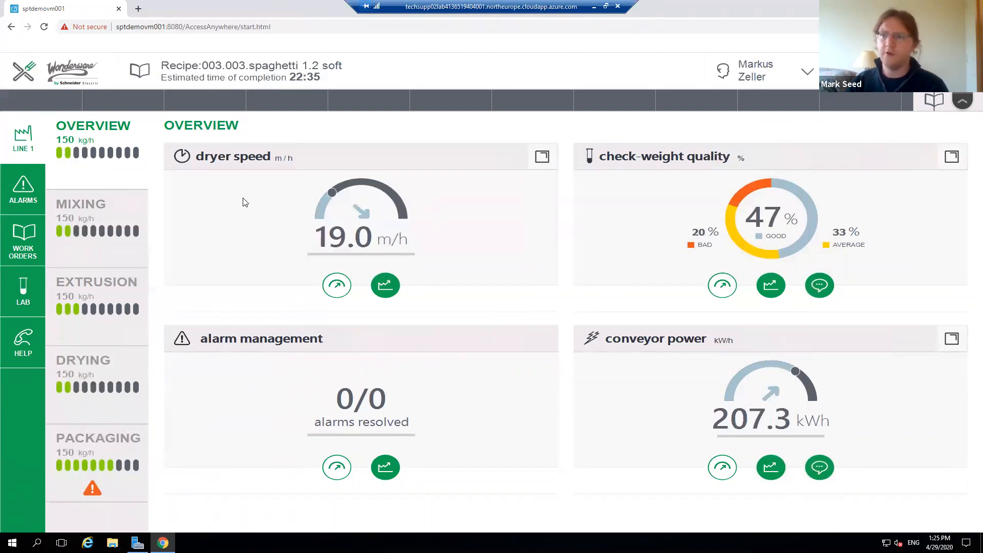
{"action": "left_click", "coordinate": [118, 215]}
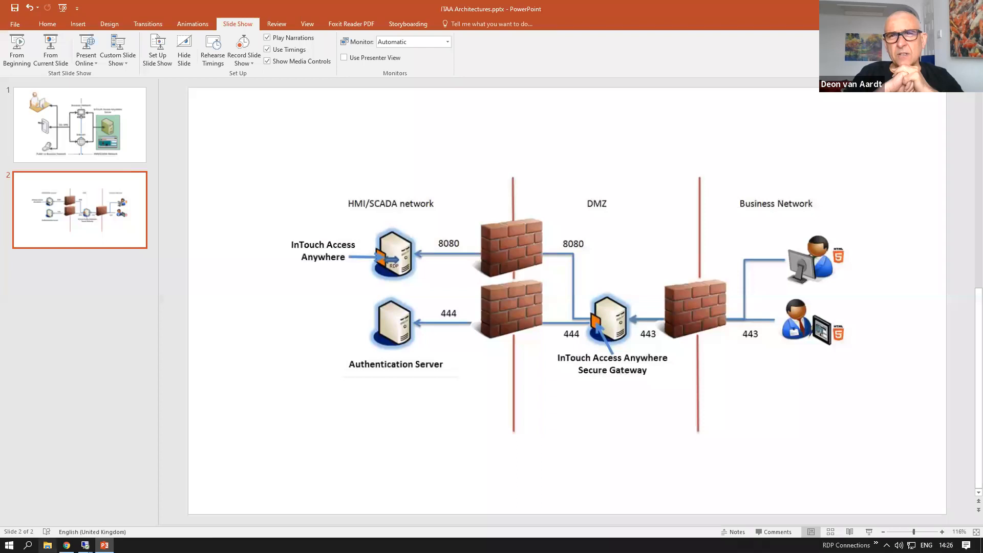
Step: Switch to the VM01 remote desktop session and close InTouch Application Manager
{"action": "mouse_move", "coordinate": [85, 545]}
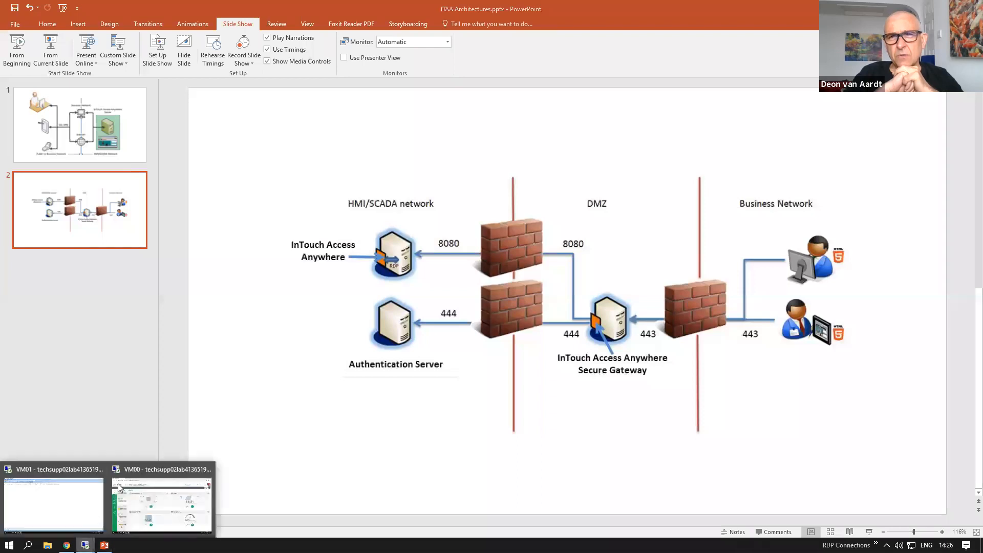
{"action": "left_click", "coordinate": [70, 498]}
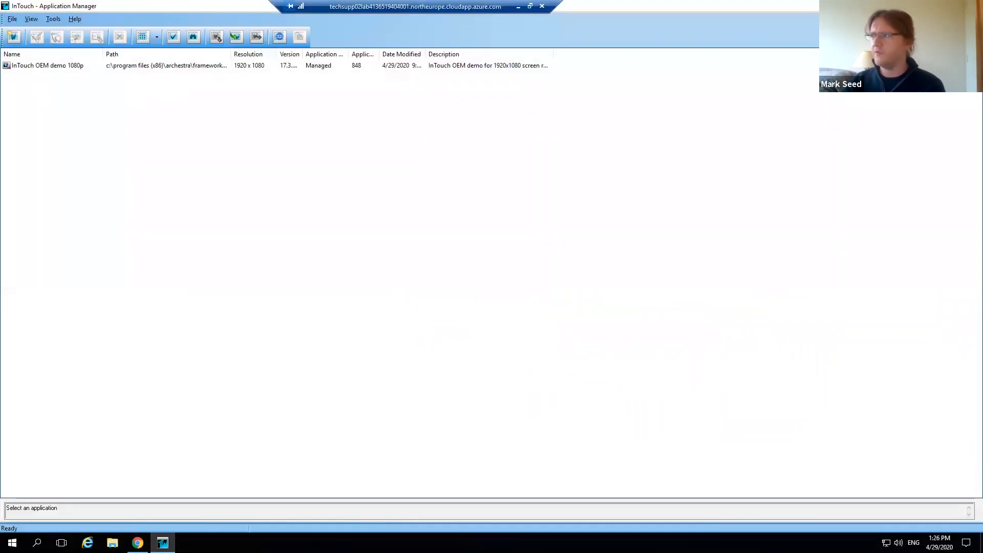
{"action": "left_click", "coordinate": [973, 5]}
Step: Open InTouch Access Anywhere Server Configuration from the Wonderware program group
{"action": "key", "text": "super"}
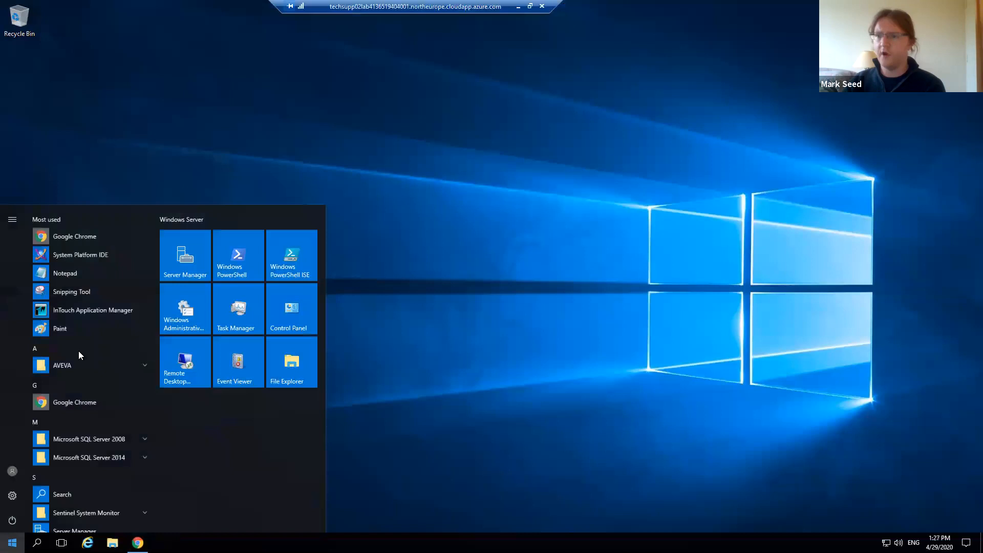
{"action": "scroll", "coordinate": [66, 351], "scroll_direction": "down", "scroll_amount": 10}
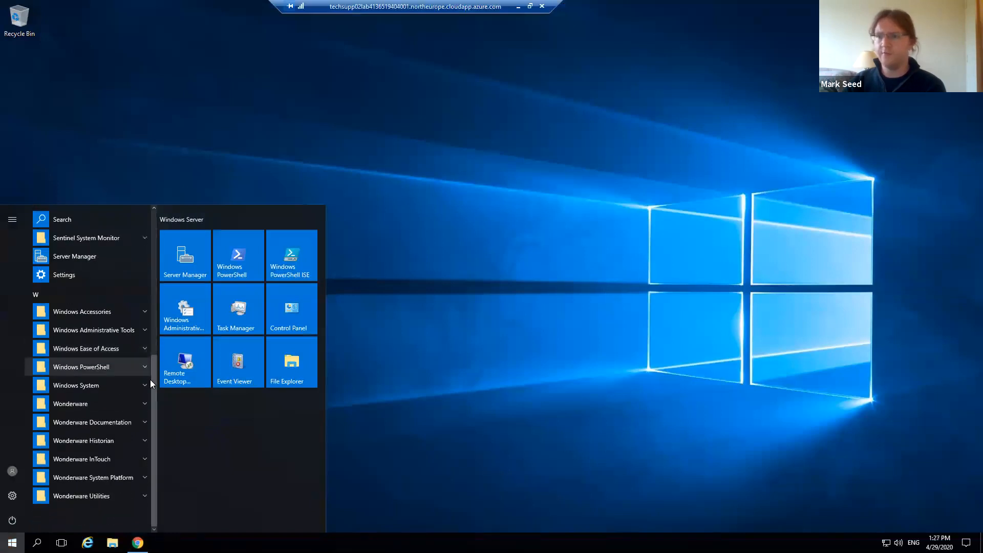
{"action": "scroll", "coordinate": [99, 366], "scroll_direction": "up", "scroll_amount": 1}
{"action": "scroll", "coordinate": [99, 377], "scroll_direction": "down", "scroll_amount": 1}
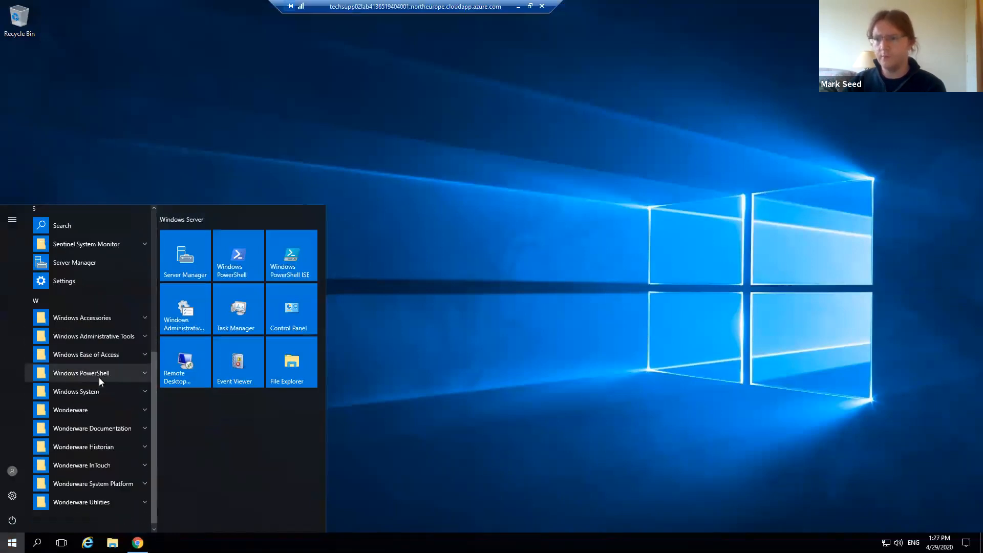
{"action": "left_click", "coordinate": [88, 405]}
{"action": "scroll", "coordinate": [99, 399], "scroll_direction": "down", "scroll_amount": 1}
{"action": "scroll", "coordinate": [100, 435], "scroll_direction": "down", "scroll_amount": 1}
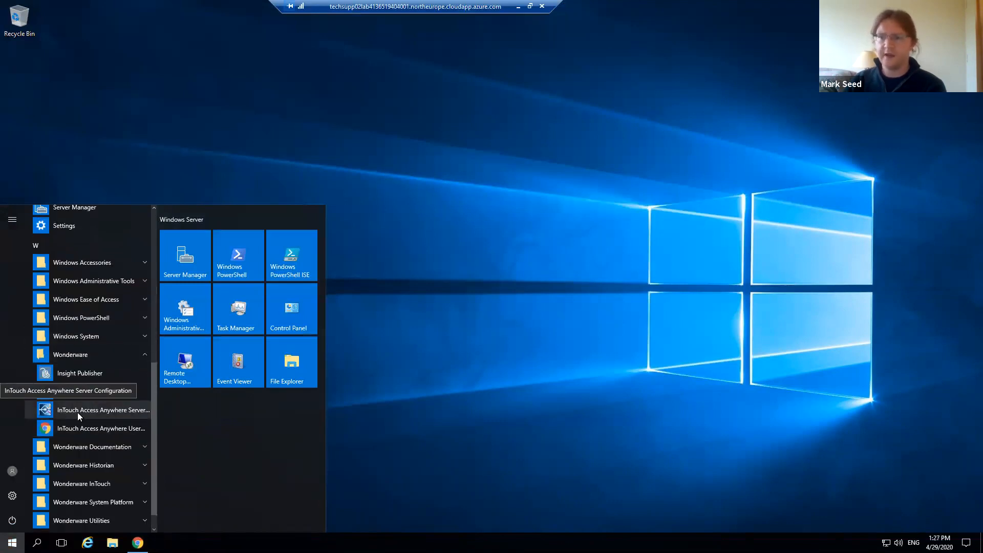
{"action": "left_click", "coordinate": [84, 409]}
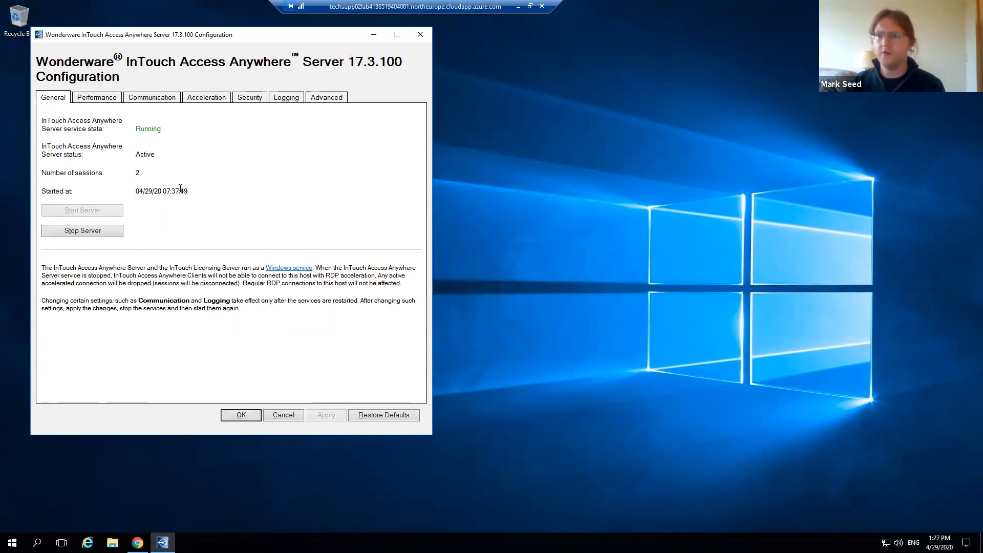
Step: Examine the server's general service status and start time, and the Performance statistics for server-to-client communication
{"action": "left_click_drag", "start_coordinate": [188, 191], "coordinate": [142, 191]}
{"action": "left_click", "coordinate": [152, 134]}
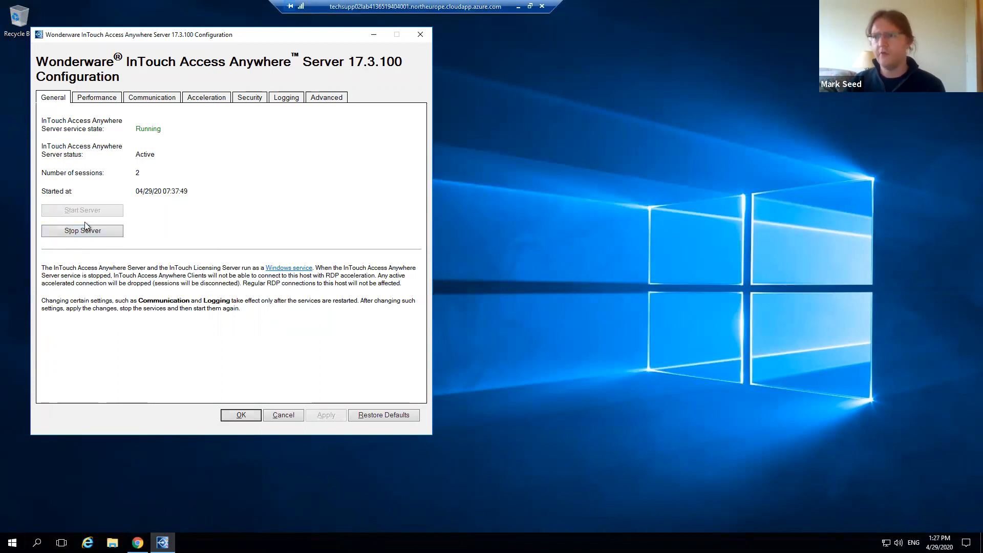
{"action": "left_click", "coordinate": [92, 101]}
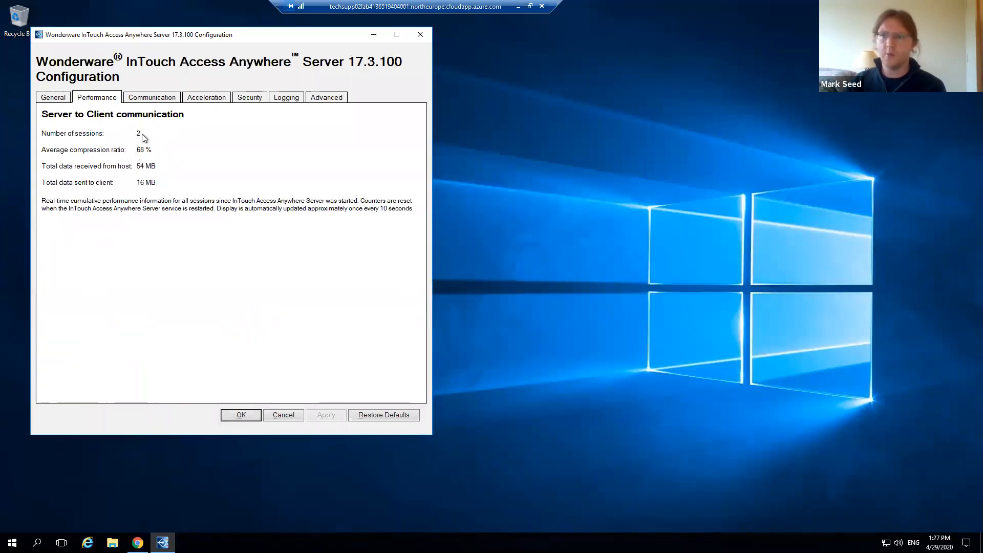
Step: Examine the Communication settings and highlight the InTouch Access Anywhere port number
{"action": "left_click", "coordinate": [151, 97]}
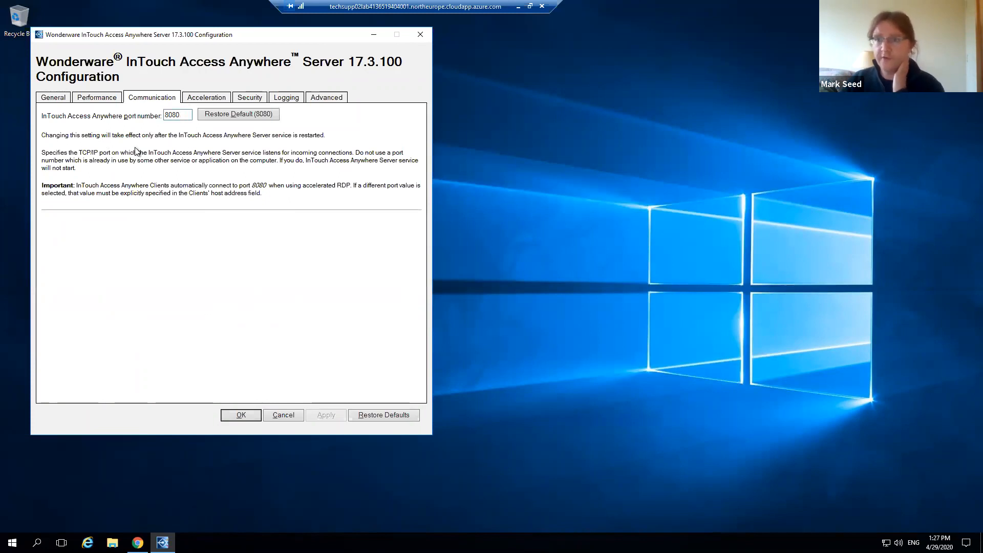
{"action": "left_click", "coordinate": [53, 97]}
{"action": "left_click", "coordinate": [146, 97]}
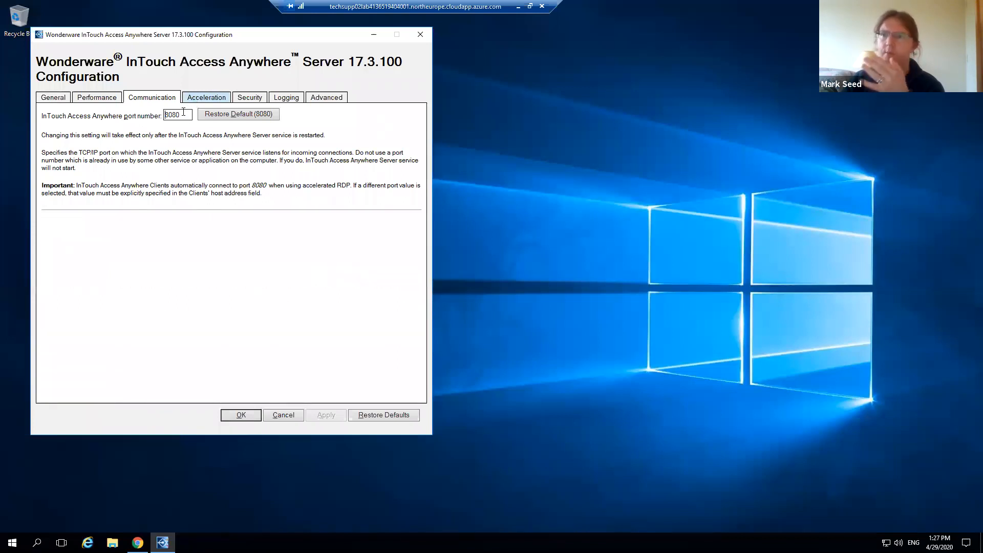
{"action": "left_click_drag", "start_coordinate": [183, 111], "coordinate": [154, 115]}
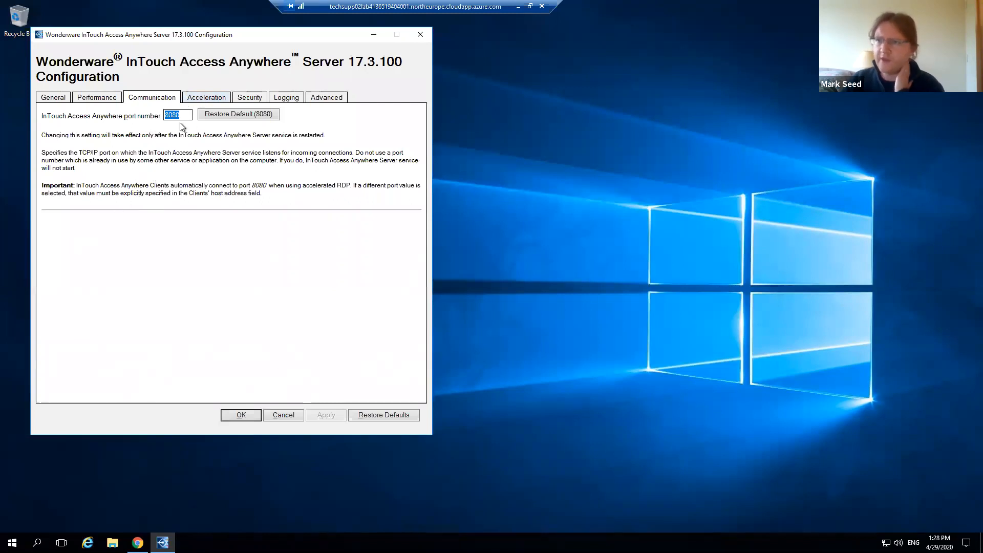
Step: Enable overriding of client acceleration / quality settings and review the quality levels, keeping Very Fast / Good Quality (recommended)
{"action": "left_click", "coordinate": [197, 97]}
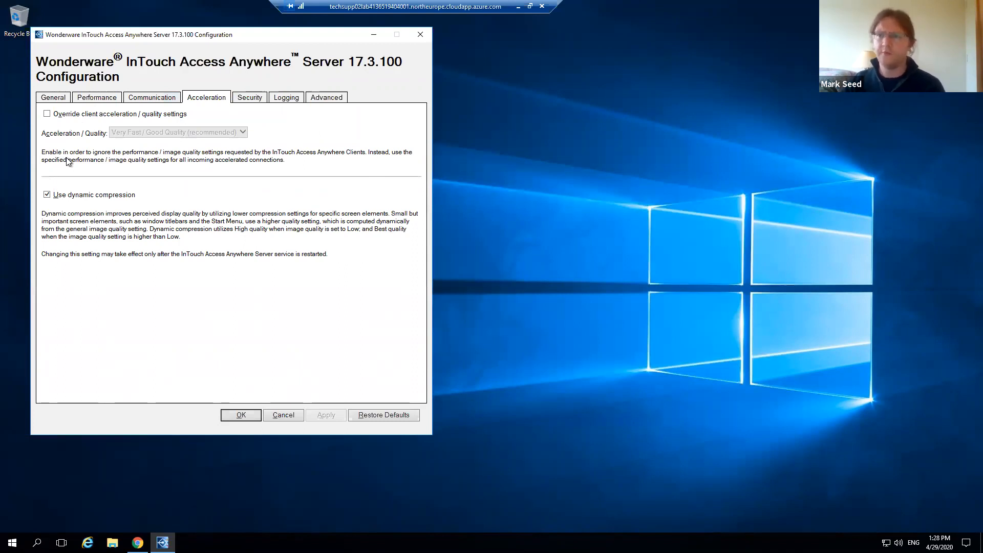
{"action": "left_click", "coordinate": [82, 115]}
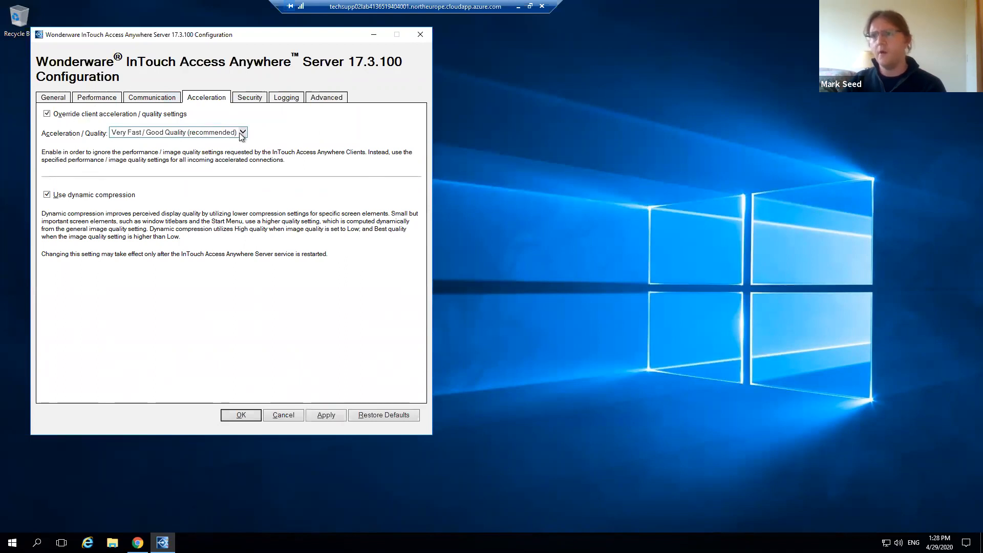
{"action": "left_click", "coordinate": [242, 133]}
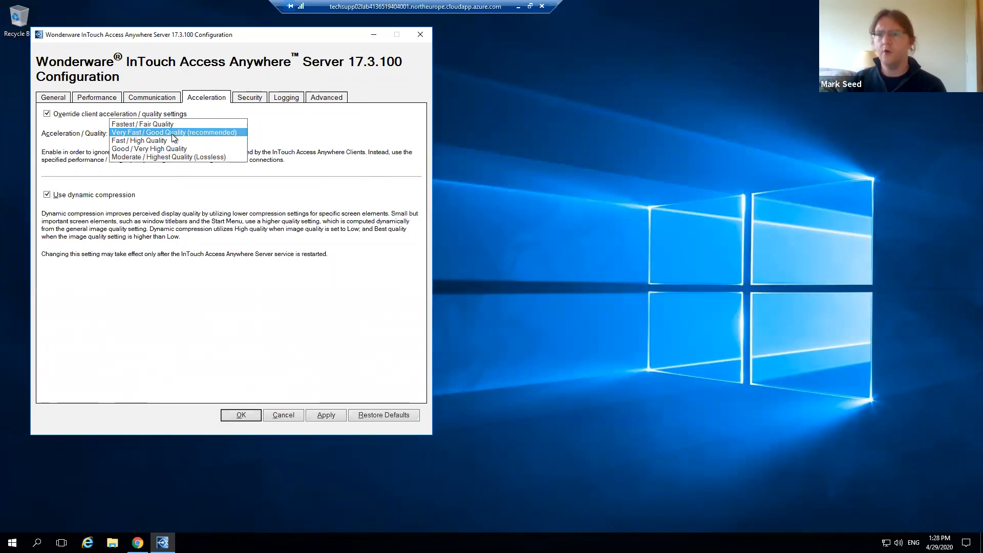
{"action": "left_click", "coordinate": [139, 211]}
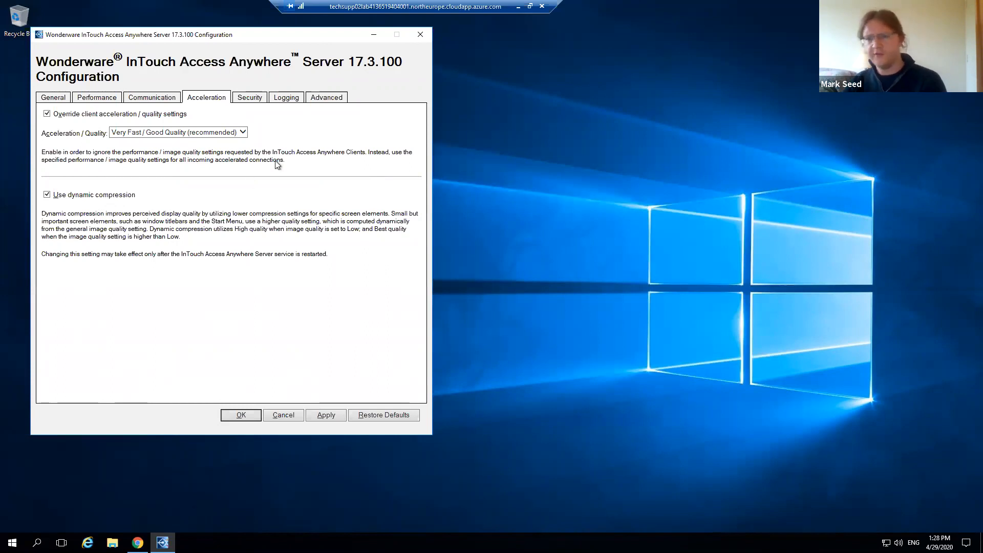
Step: Try the Always option for encrypting InTouch Access Anywhere communication in the Security settings, and return it to Inherit from Microsoft RDP (default)
{"action": "left_click", "coordinate": [246, 102]}
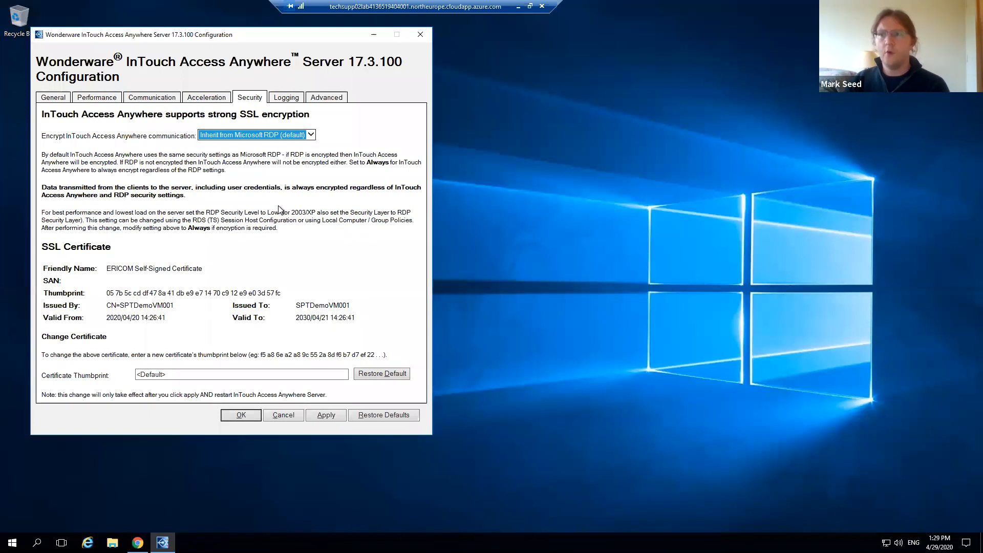
{"action": "left_click", "coordinate": [298, 136]}
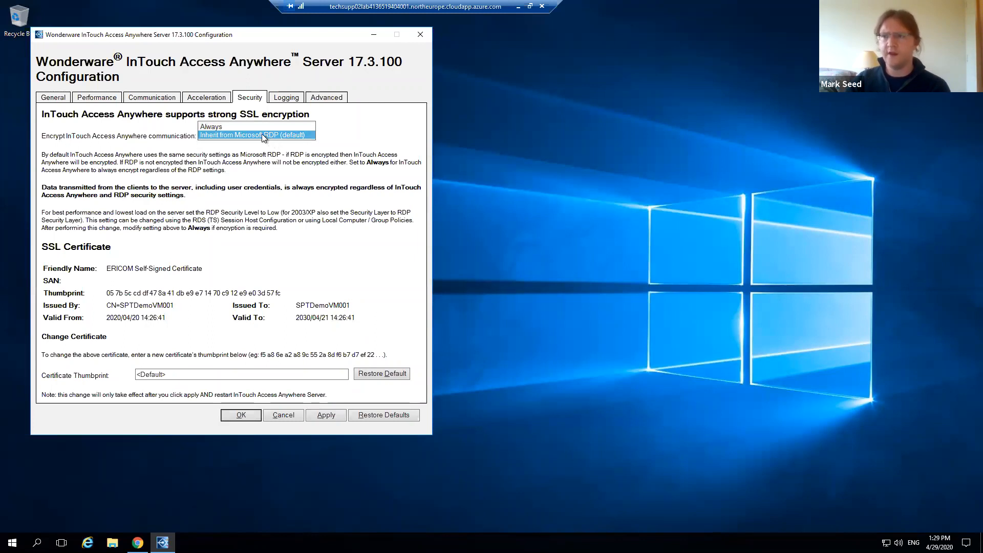
{"action": "left_click", "coordinate": [222, 127]}
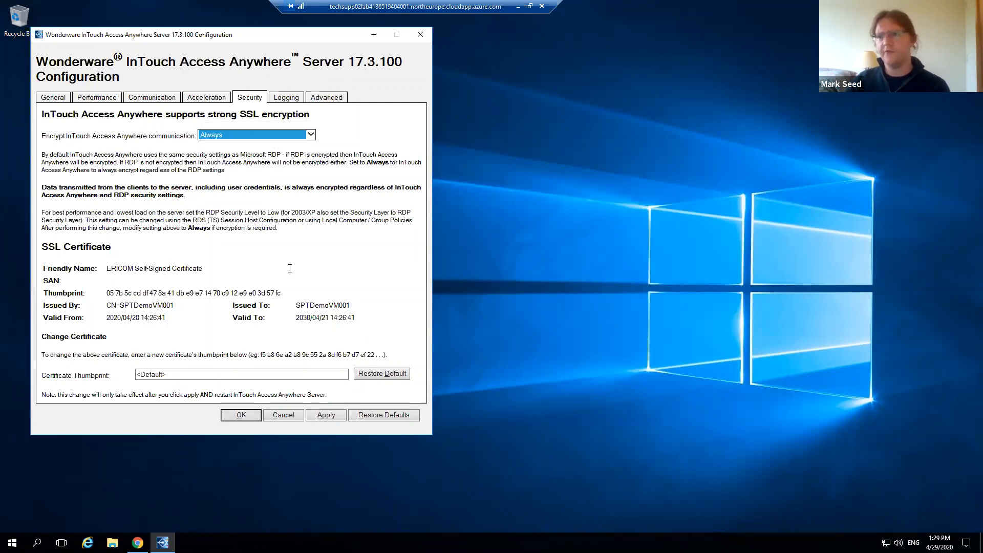
{"action": "left_click", "coordinate": [246, 137]}
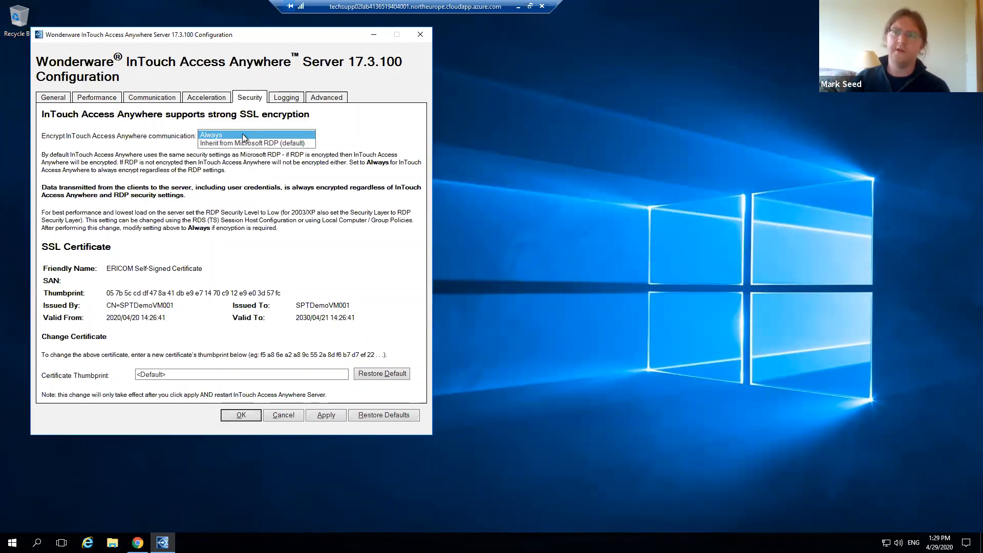
{"action": "left_click", "coordinate": [244, 144]}
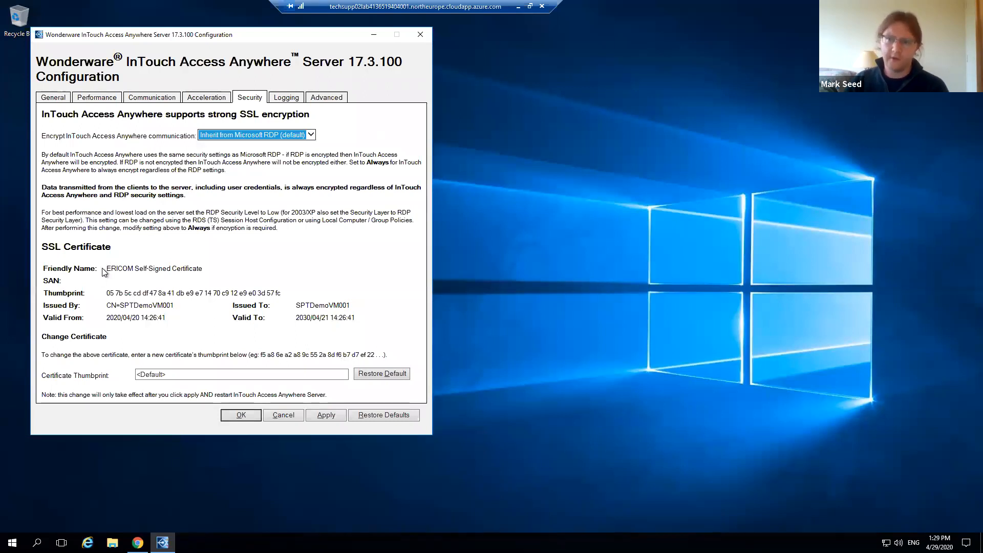
Step: Examine the SSL certificate details, highlighting the certificate's friendly name and checking the SAN field
{"action": "left_click_drag", "start_coordinate": [106, 268], "coordinate": [355, 316]}
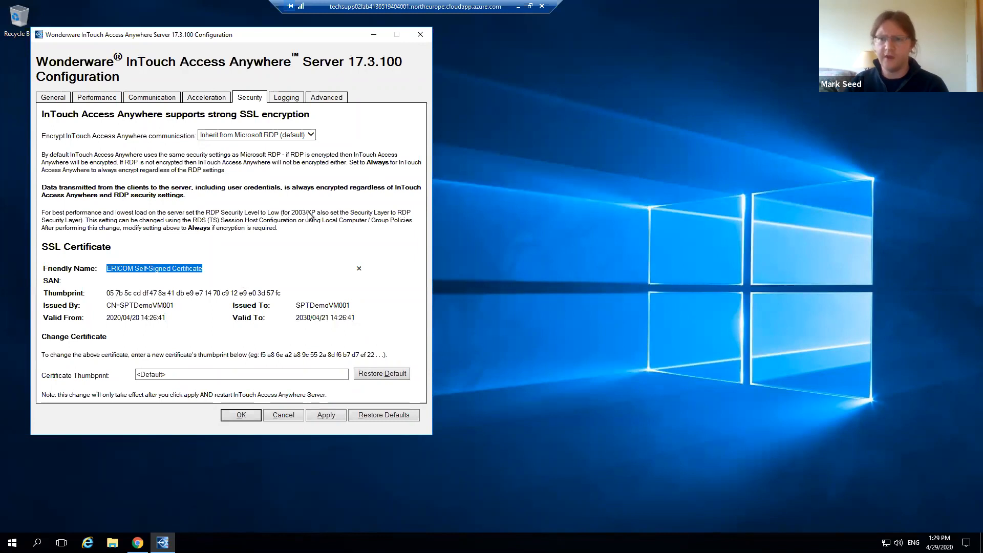
{"action": "left_click", "coordinate": [153, 280]}
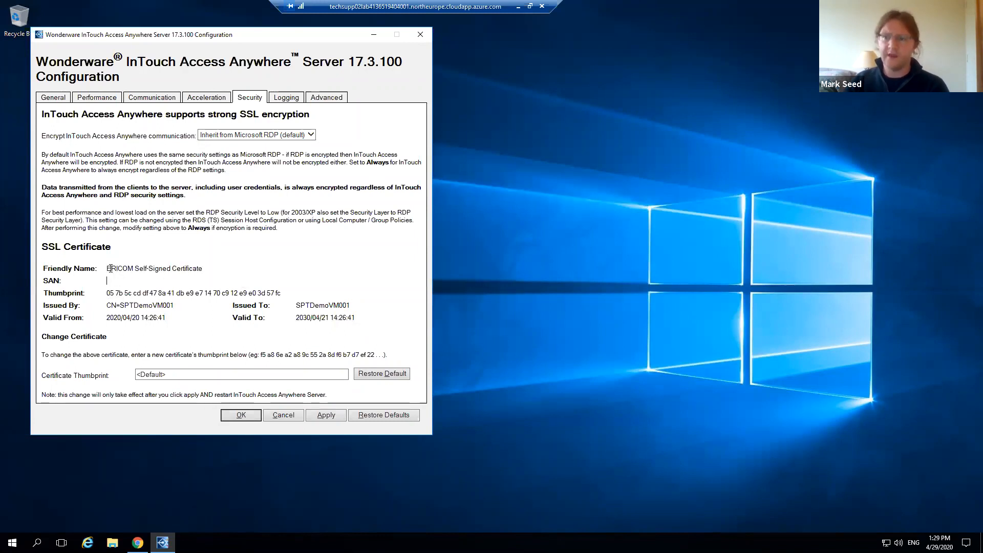
{"action": "left_click_drag", "start_coordinate": [163, 264], "coordinate": [190, 264]}
{"action": "left_click", "coordinate": [209, 245]}
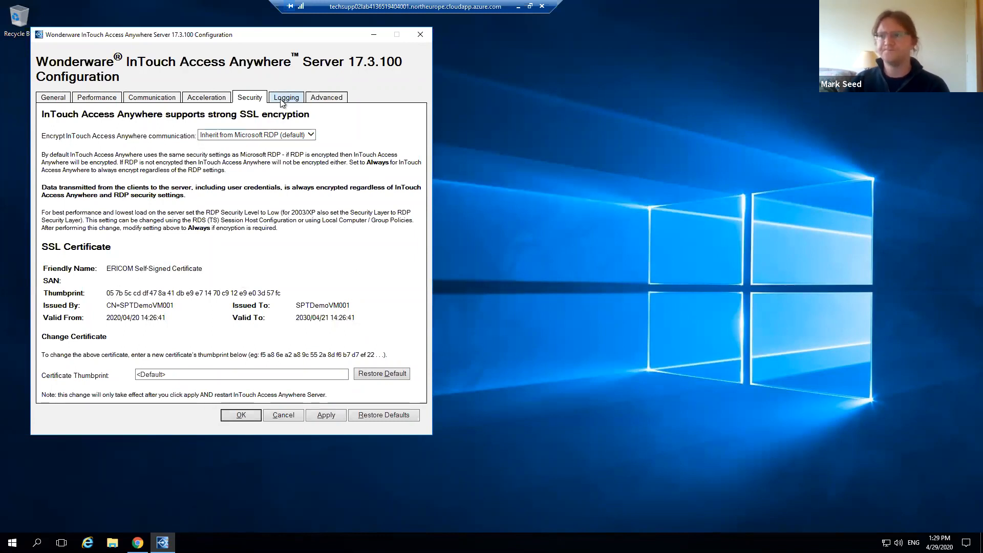
Step: Examine the Logging settings, including the contents of the server's log folder and the available log levels
{"action": "left_click", "coordinate": [282, 100]}
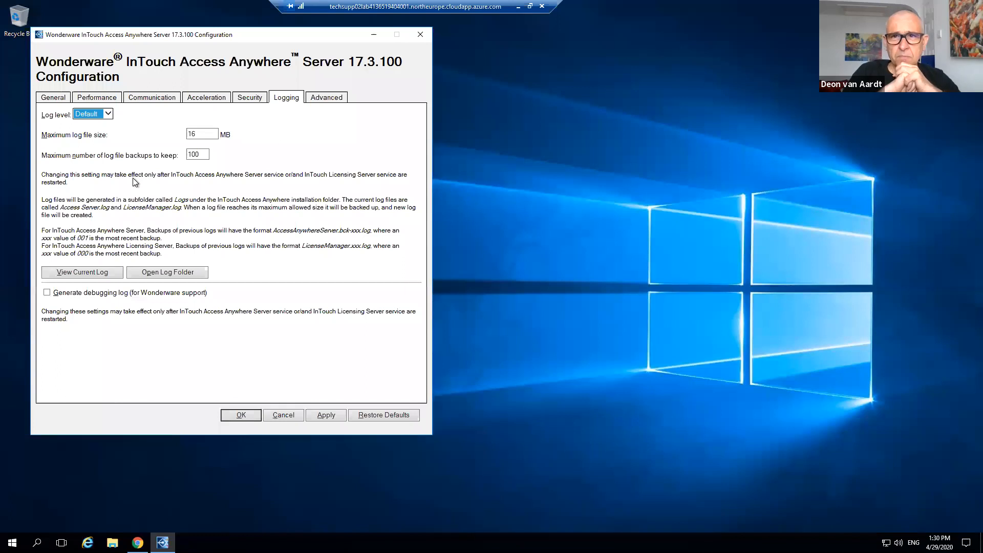
{"action": "left_click", "coordinate": [195, 199]}
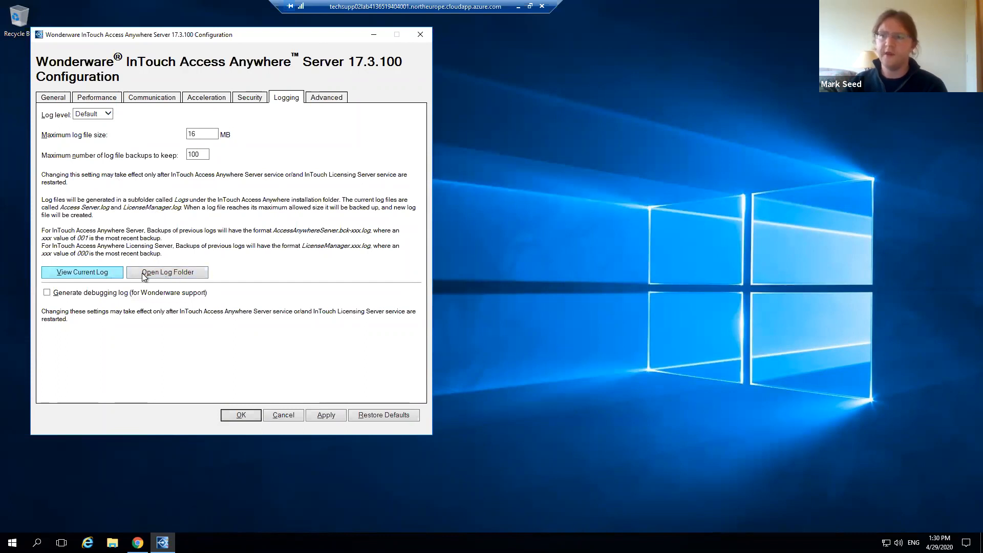
{"action": "left_click", "coordinate": [164, 272]}
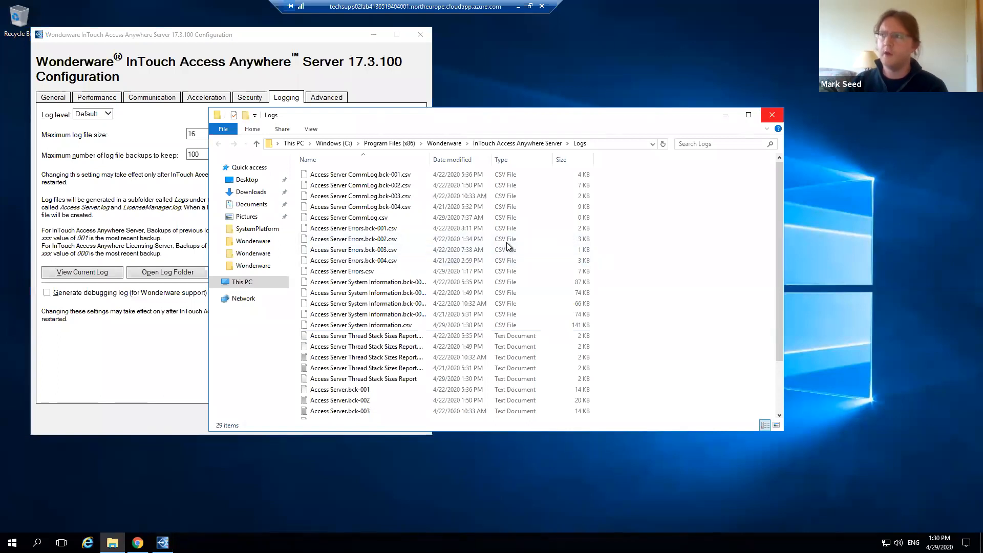
{"action": "left_click", "coordinate": [771, 115]}
{"action": "left_click", "coordinate": [86, 114]}
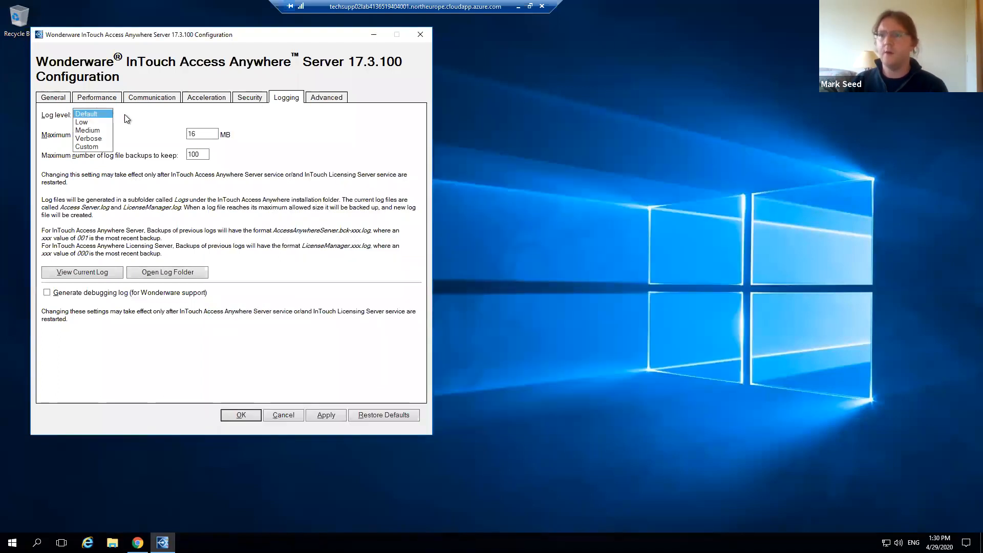
{"action": "left_click", "coordinate": [89, 219]}
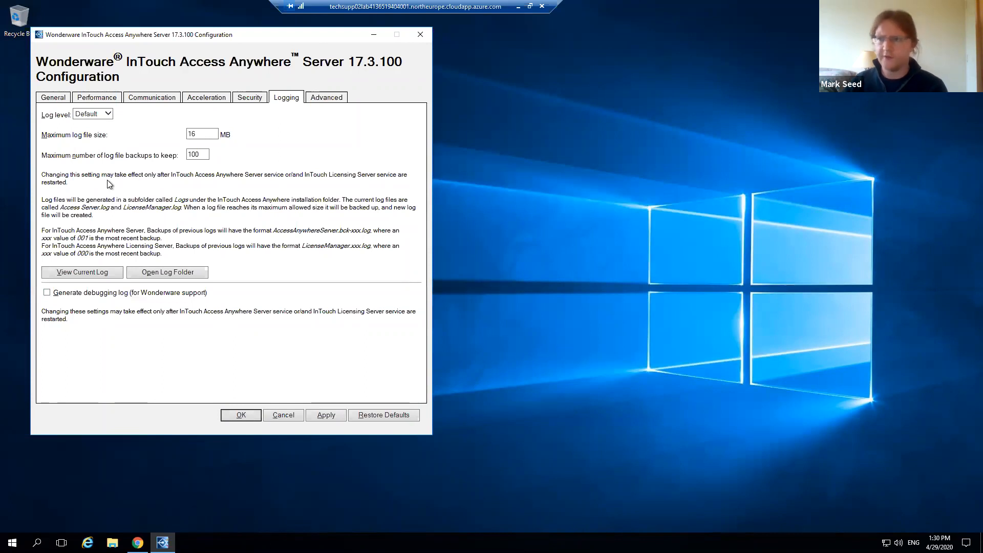
Step: View the Advanced export / import configuration options and exit the server configuration, discarding all changes
{"action": "left_click", "coordinate": [340, 102]}
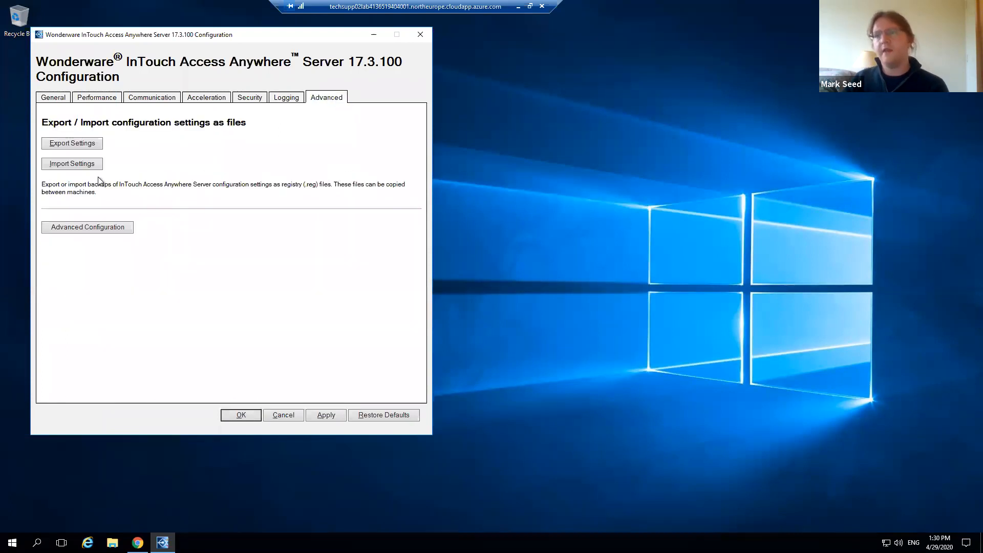
{"action": "left_click", "coordinate": [79, 146]}
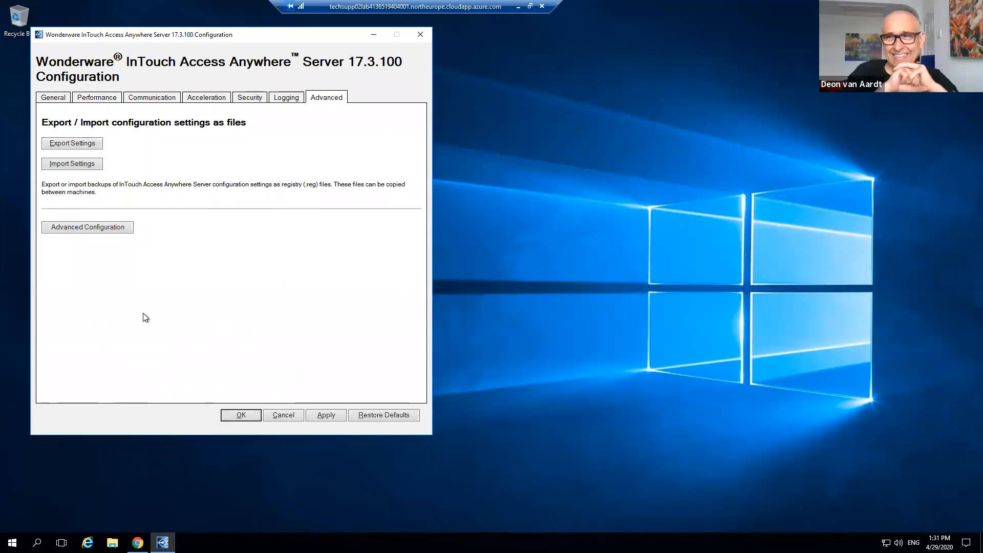
{"action": "left_click", "coordinate": [287, 416]}
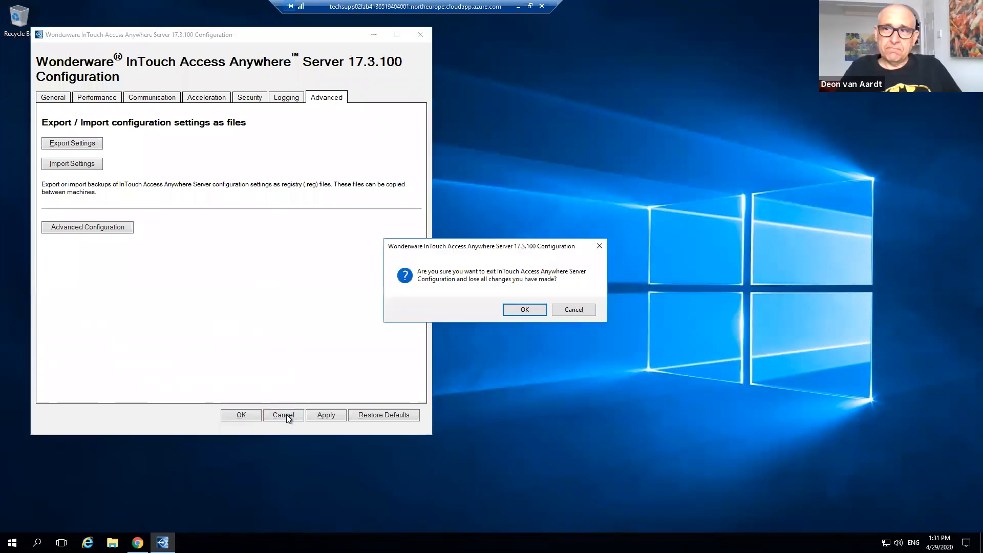
{"action": "left_click", "coordinate": [524, 316]}
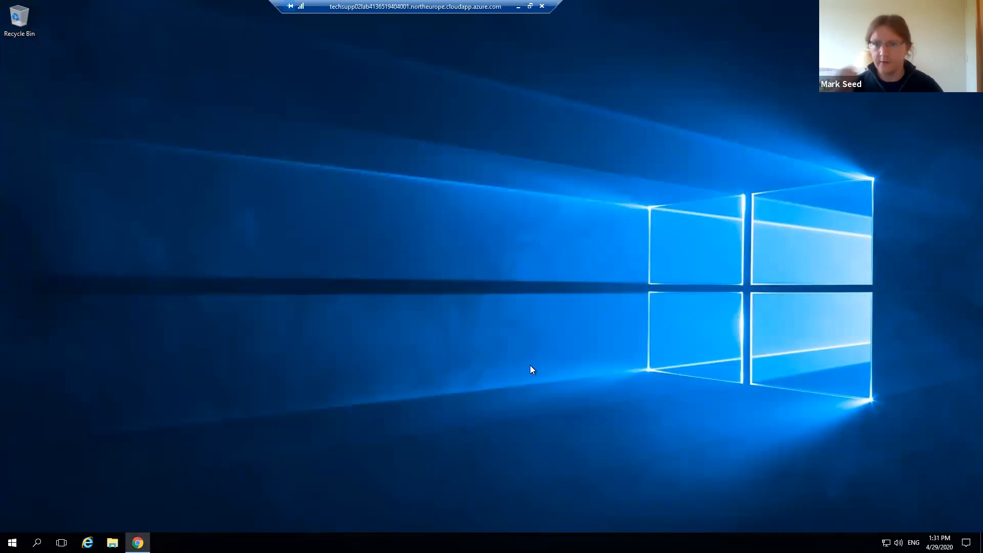